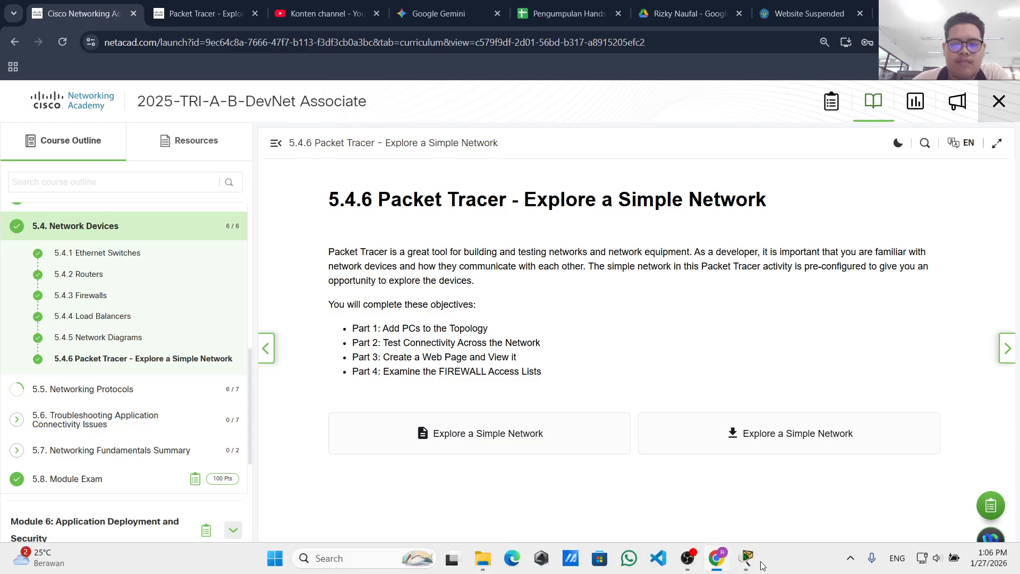
Switch to Packet Tracer and read the activity's addressing table, objectives and Part 1 instructions
left_click(748, 558)
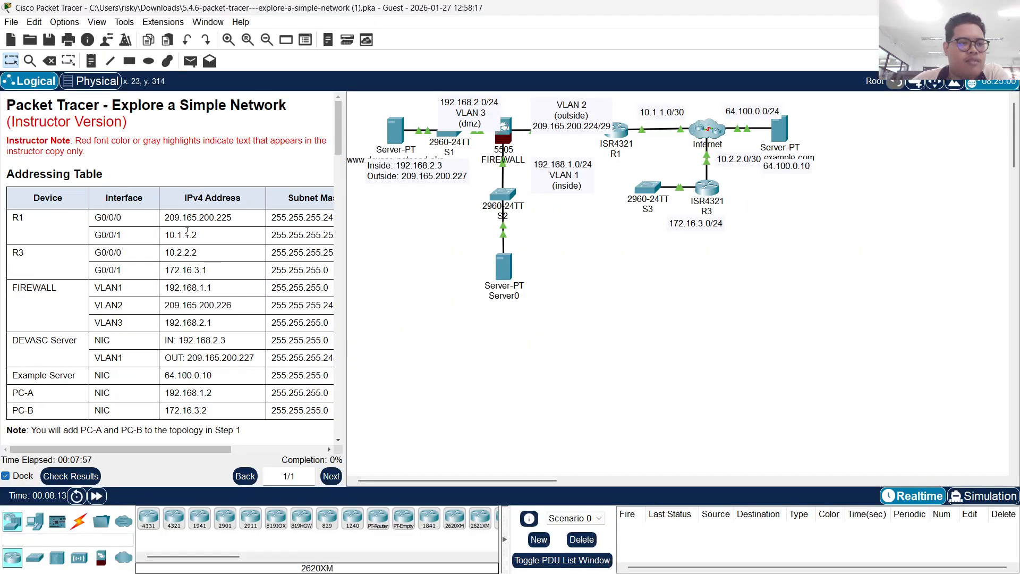
scroll(187, 227, "down", 1)
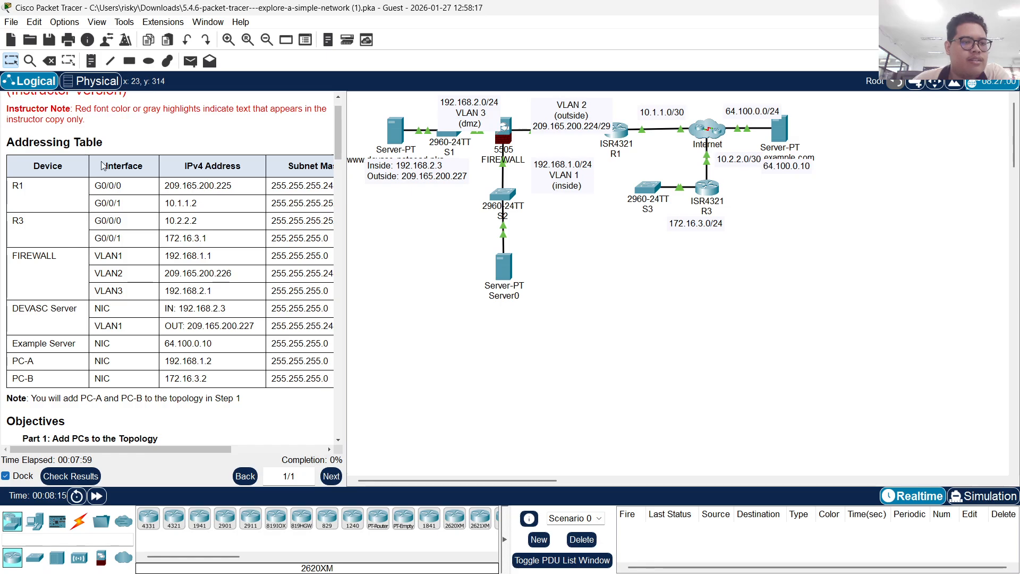
scroll(91, 196, "down", 6)
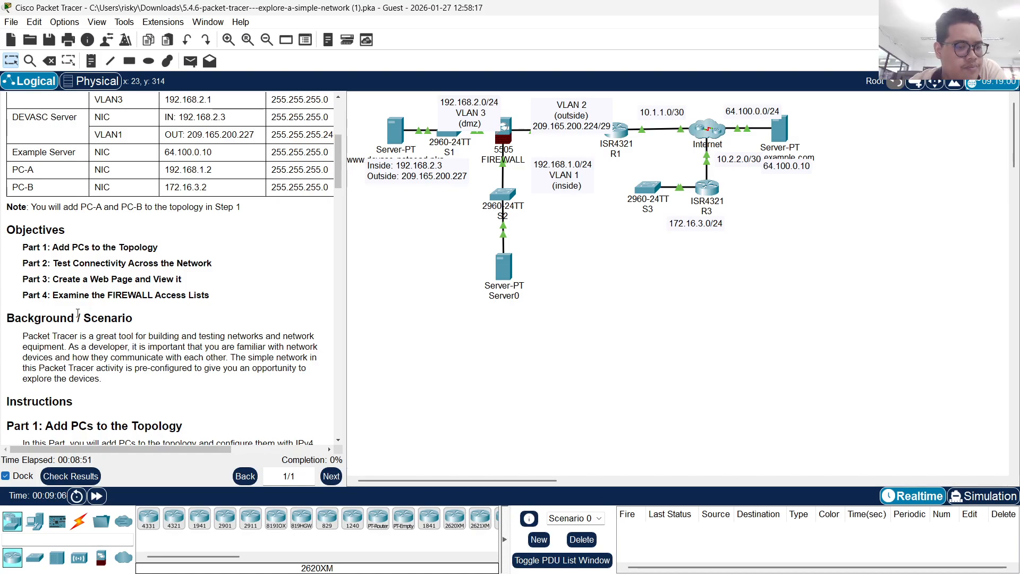
scroll(77, 314, "down", 5)
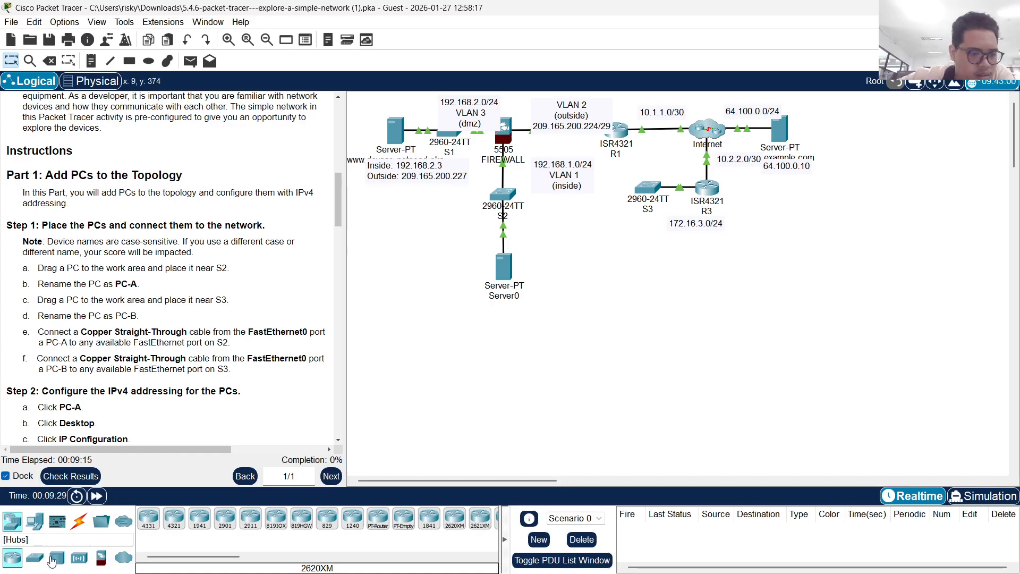
Place one PC near switch S2 and a second PC below switch S3 in the logical workspace
left_click(40, 528)
left_click_drag(148, 518, 442, 219)
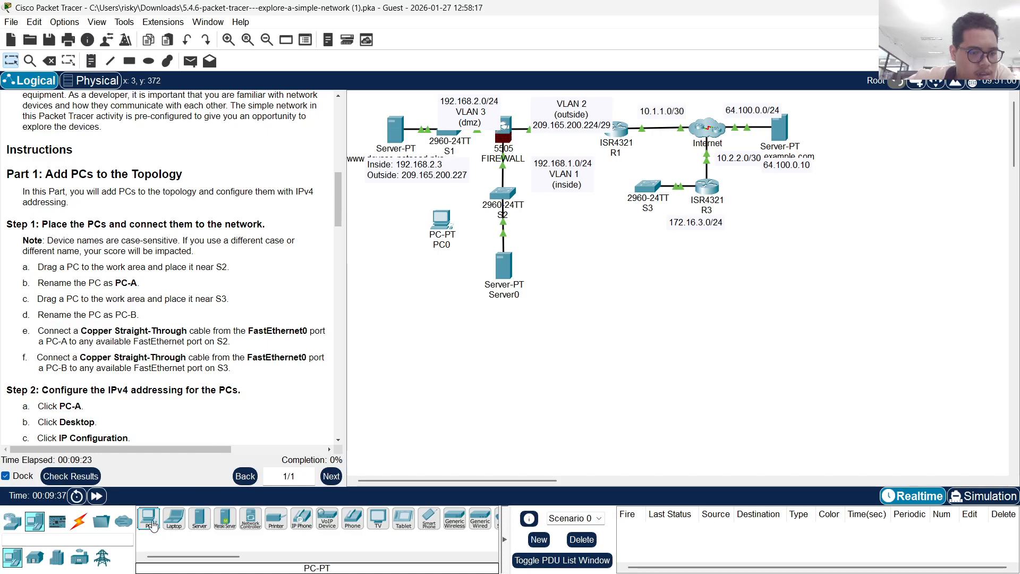
left_click_drag(147, 523, 597, 302)
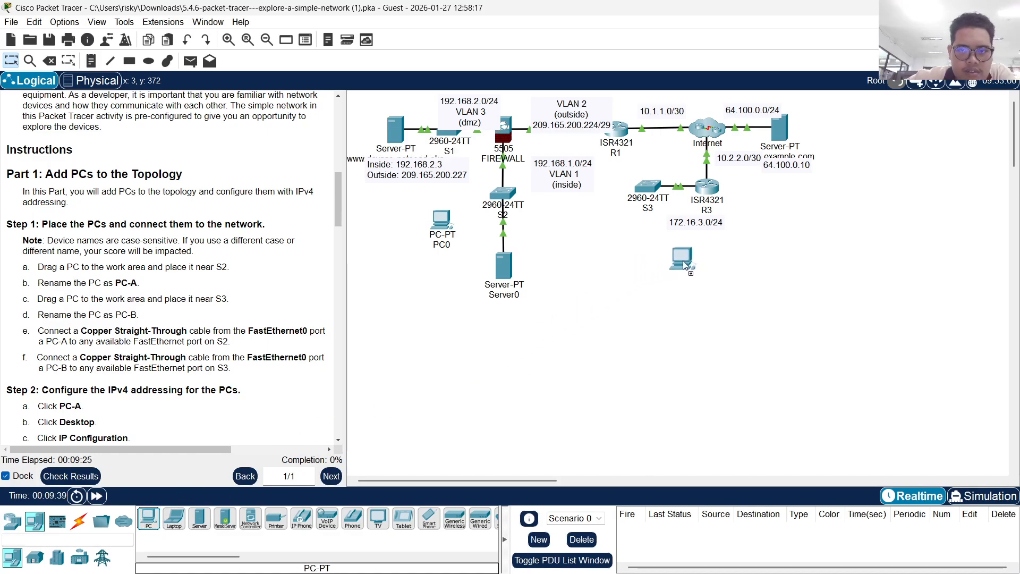
left_click_drag(683, 261, 683, 260)
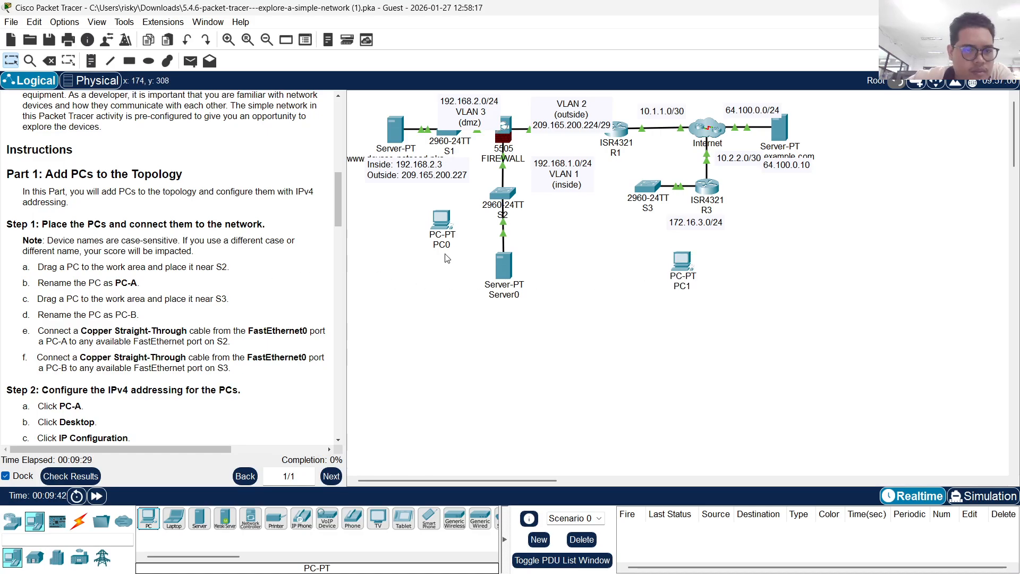
left_click(451, 230)
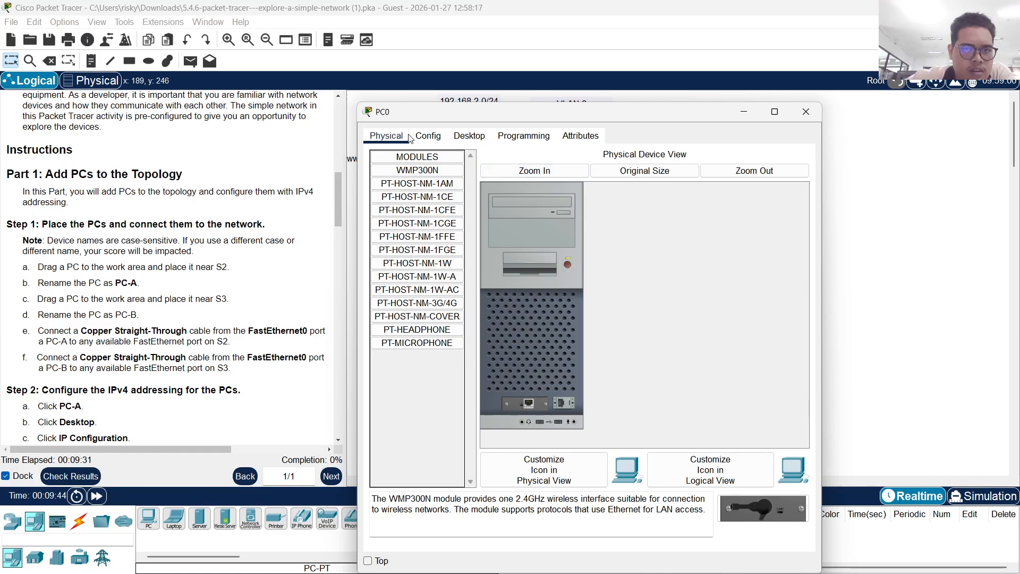
left_click(431, 137)
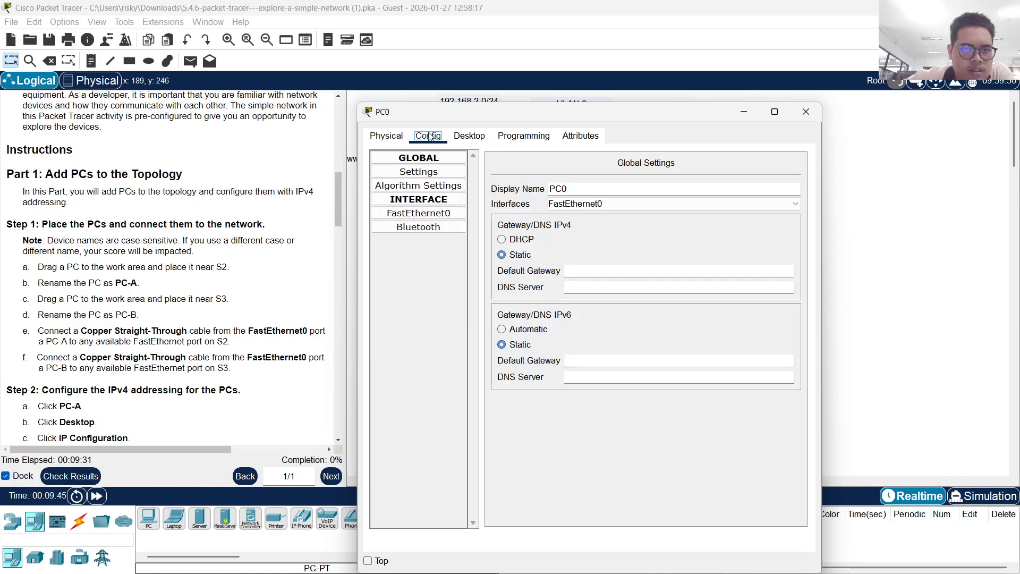
left_click(806, 111)
Rename the PC near switch S2 as PC-A using its workspace label
left_click(449, 244)
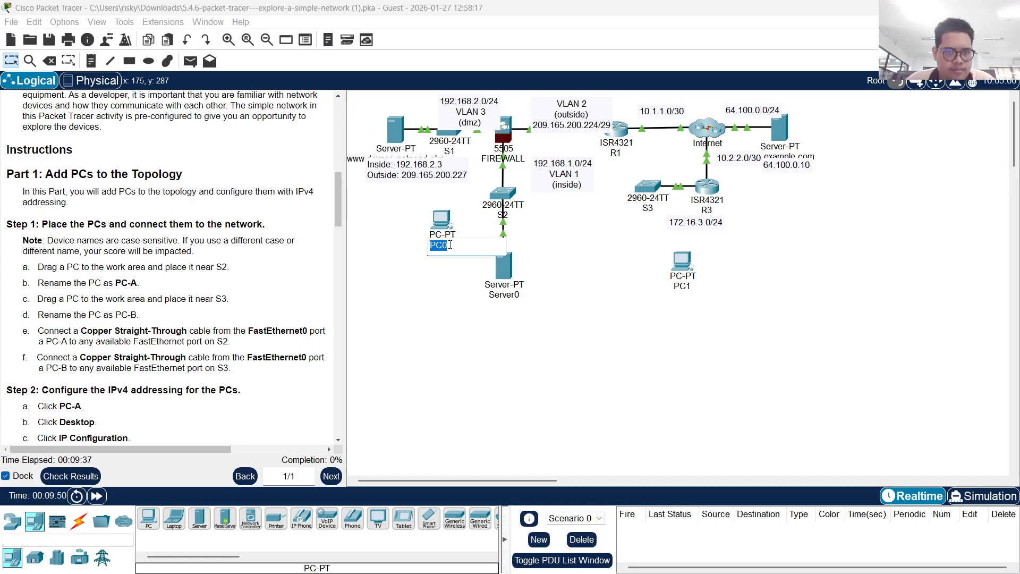
left_click(450, 245)
key("BackSpace")
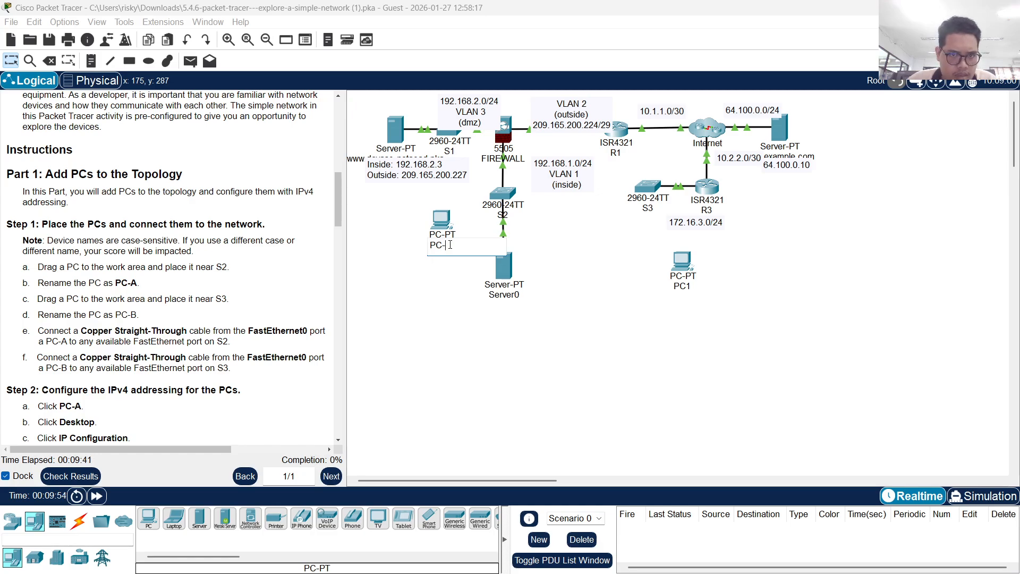
type("-A")
key("Return")
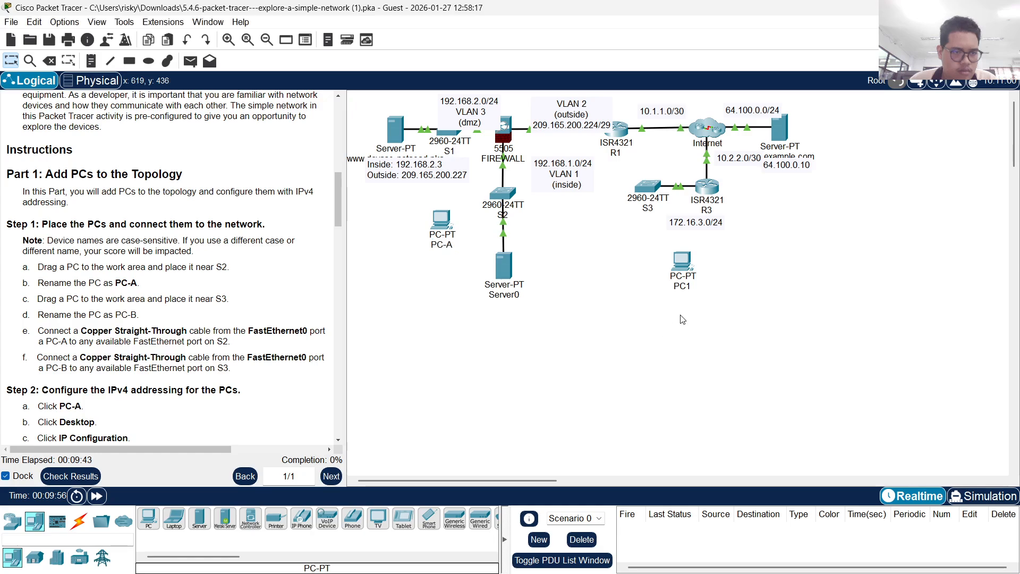
Rename the PC below switch S3 as PC-B using its workspace label
left_click(687, 287)
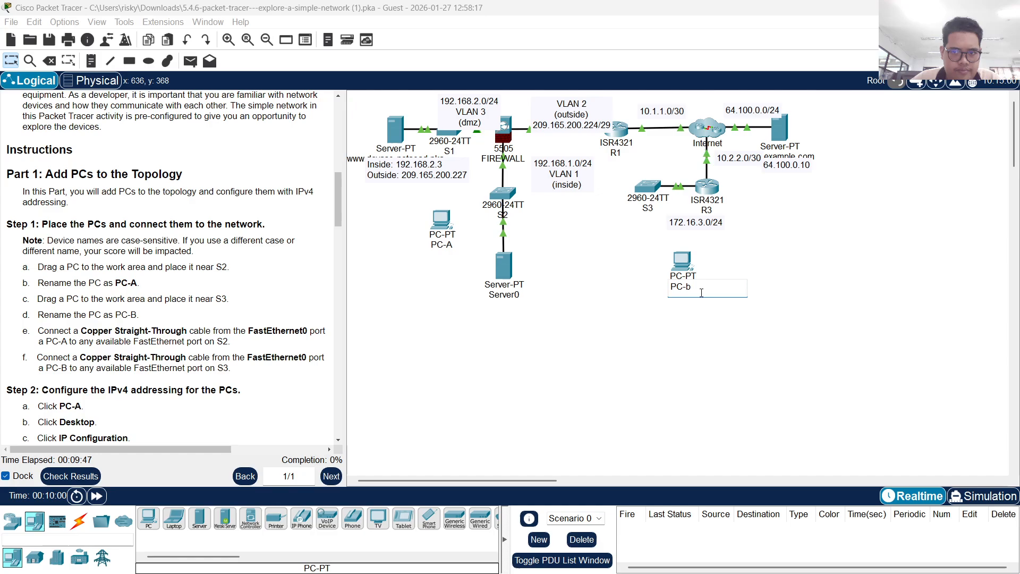
type("-B")
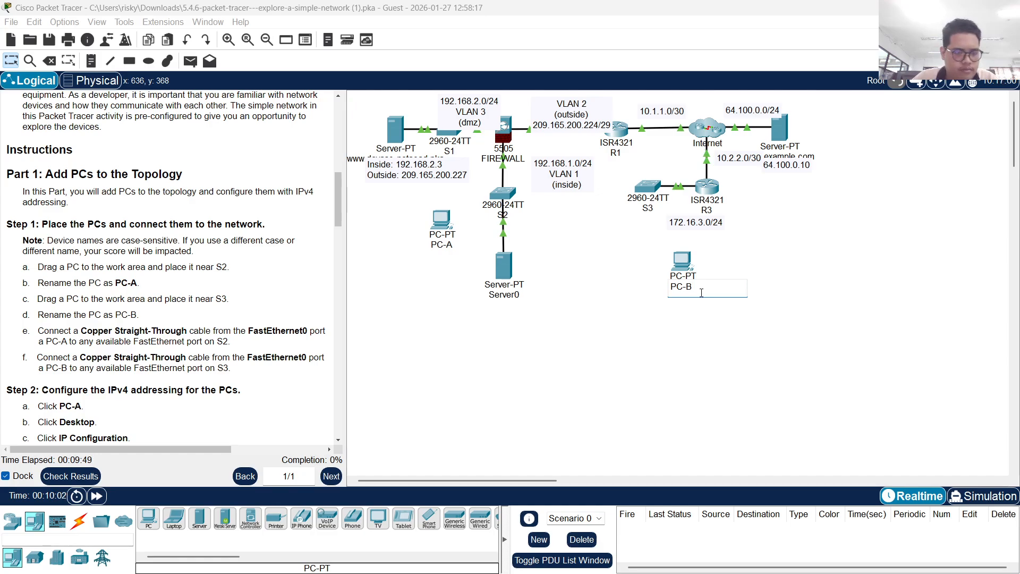
key("Return")
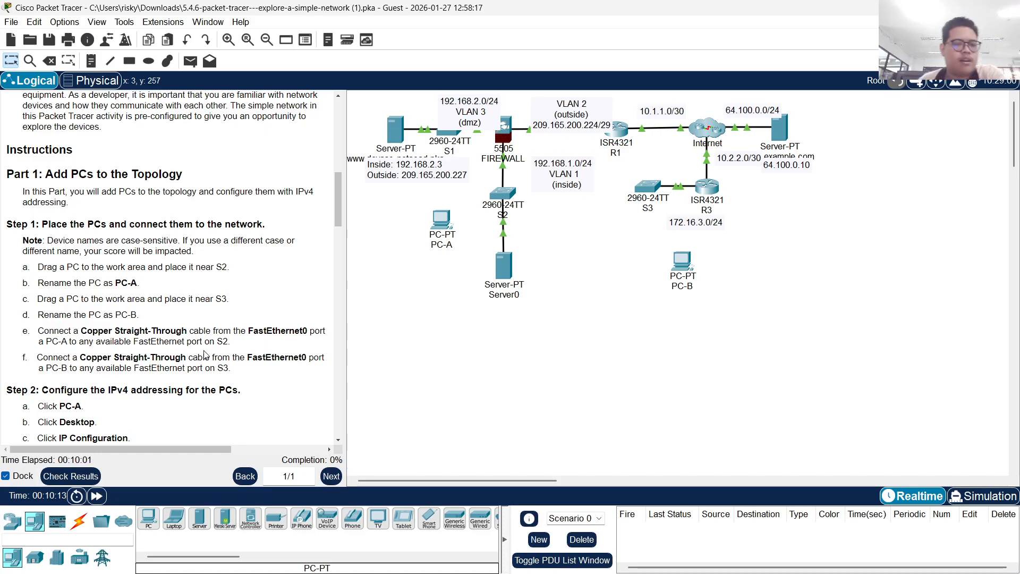
scroll(206, 354, "up", 10)
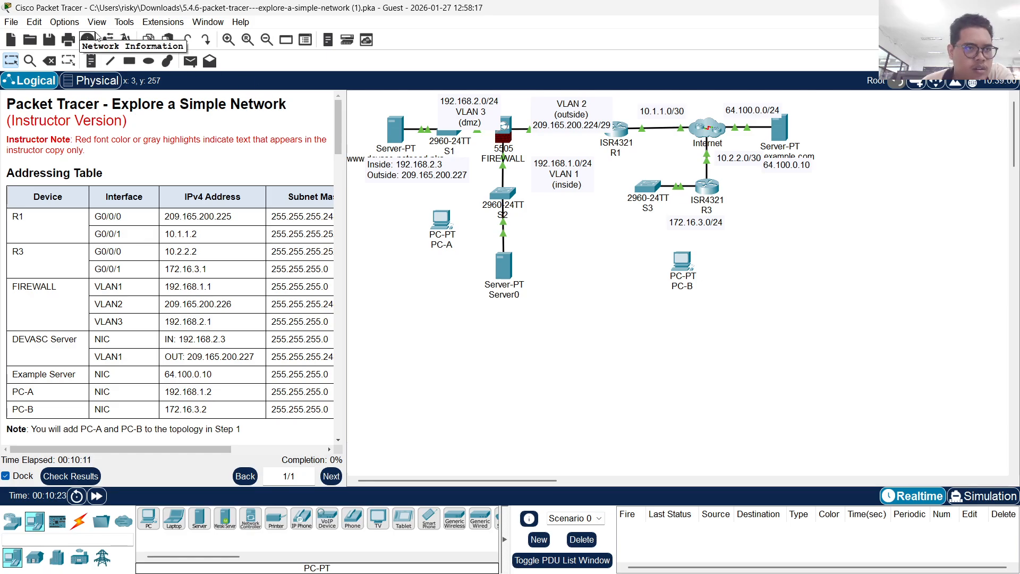
left_click(106, 38)
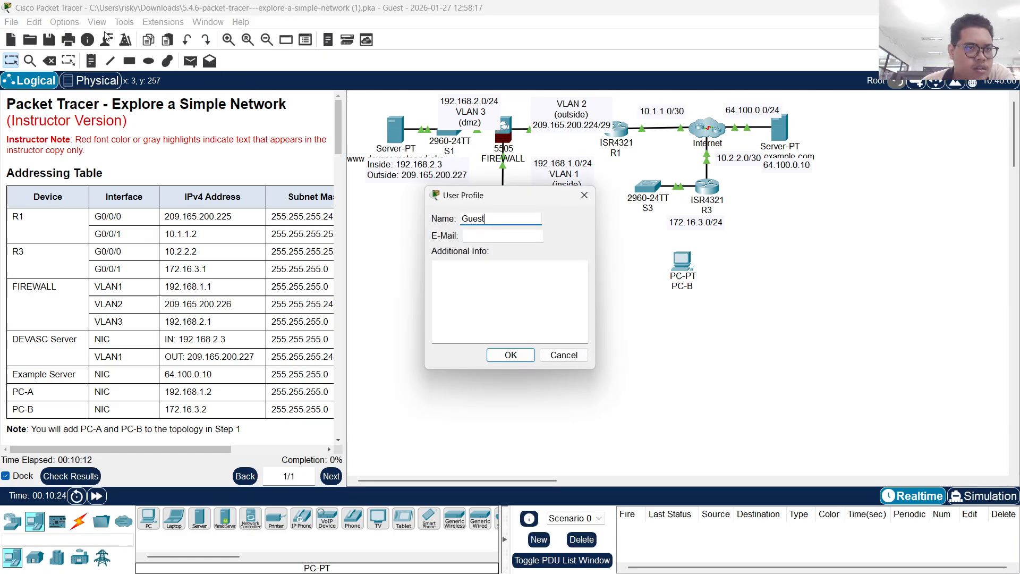
left_click(582, 196)
left_click(64, 22)
mouse_move(97, 24)
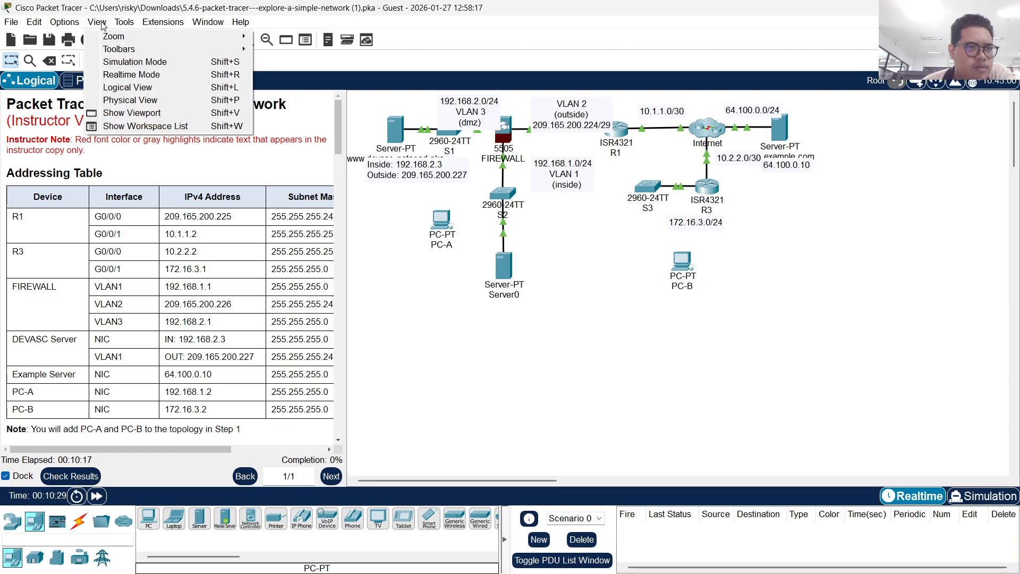
mouse_move(107, 49)
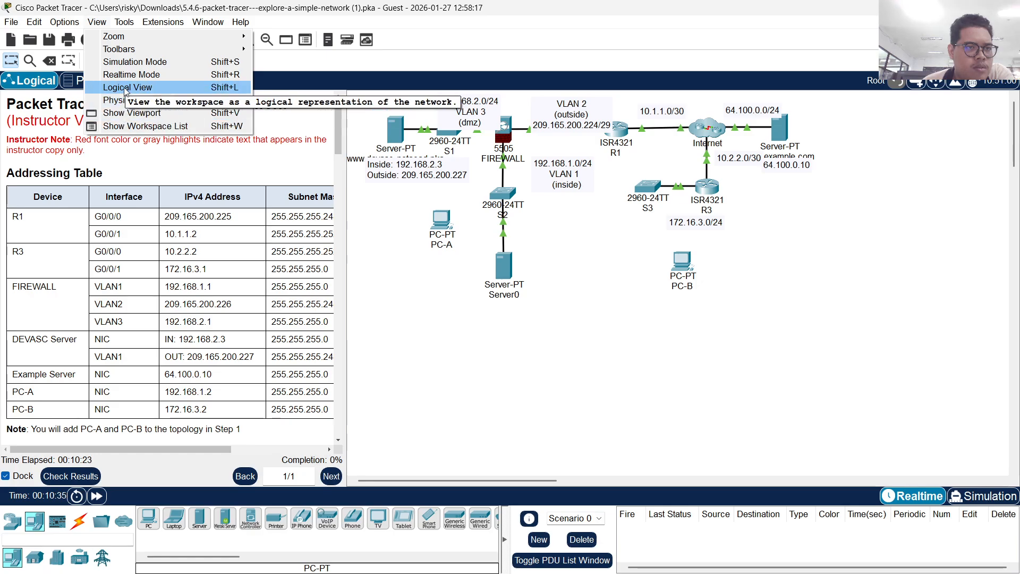
left_click(127, 115)
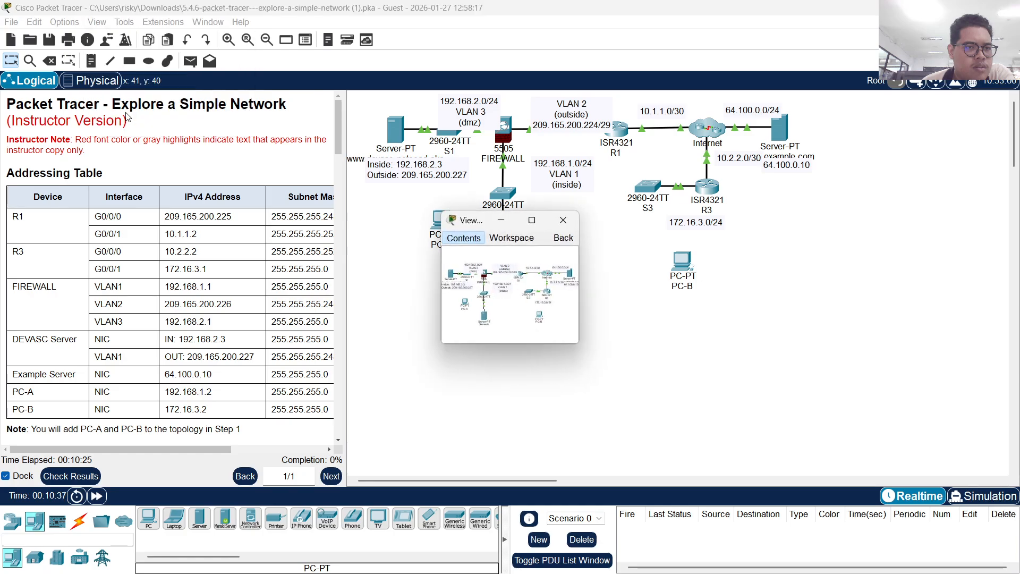
left_click(563, 219)
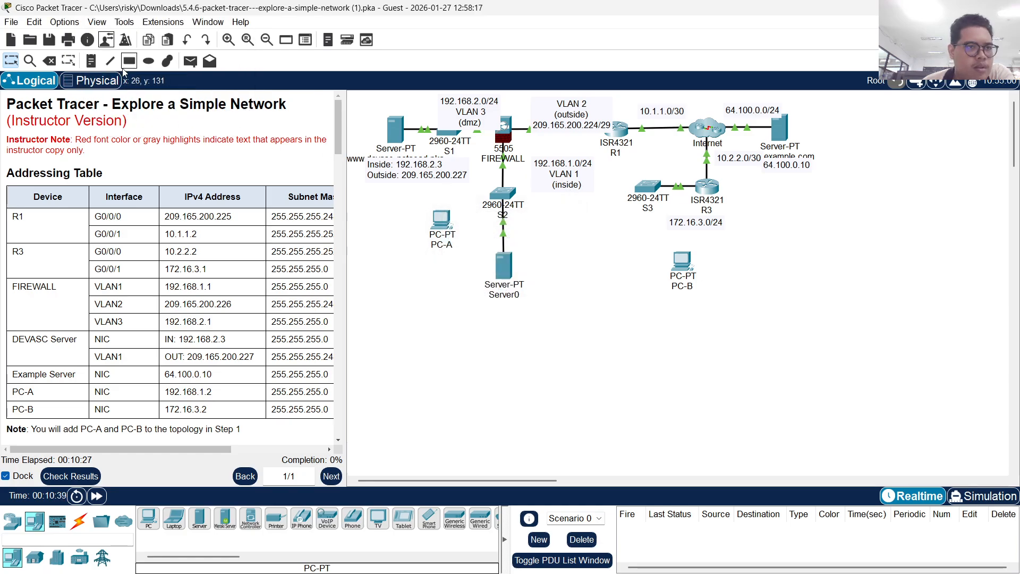
left_click(64, 22)
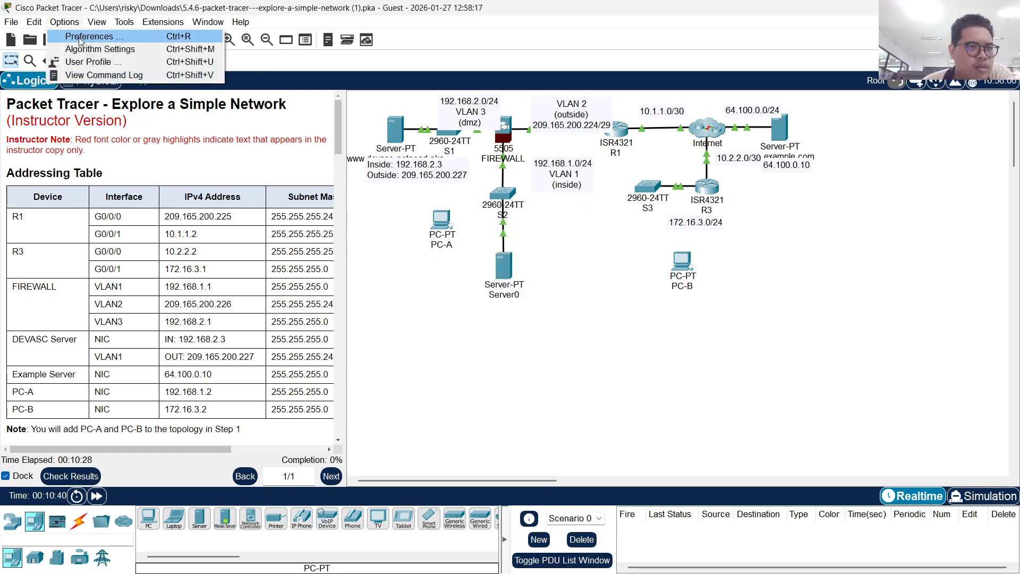
left_click(88, 75)
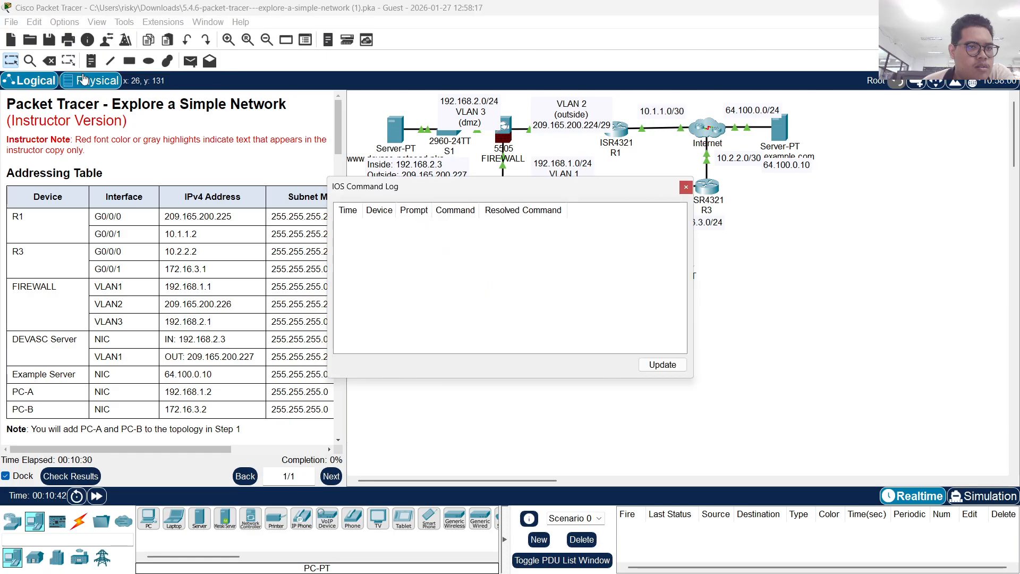
left_click(685, 188)
Enable Always Show Port Labels in Logical Workspace in the preferences, leaving Enable Cable Length Effects off
left_click(64, 22)
left_click(88, 36)
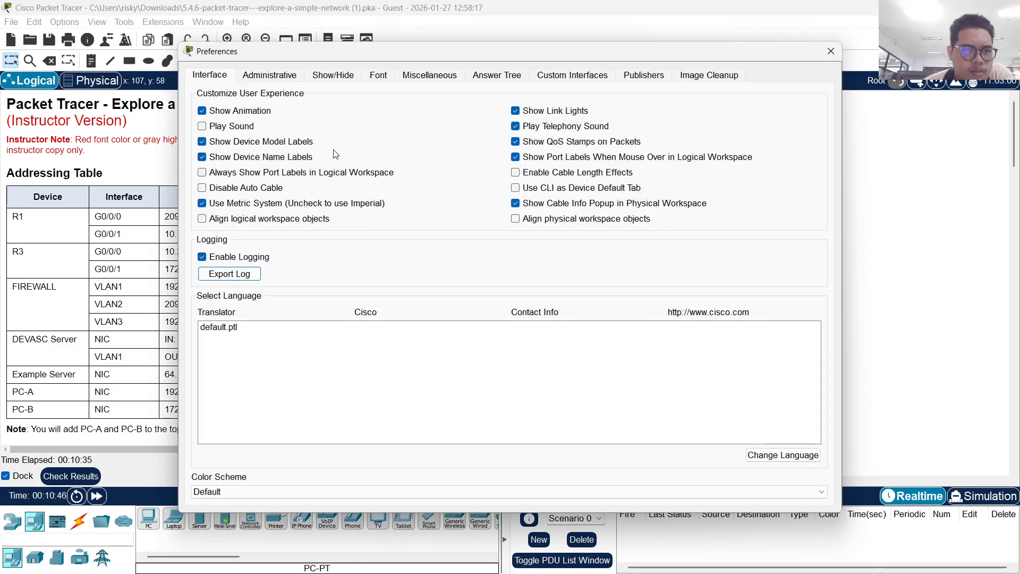
left_click_drag(659, 60, 789, 239)
left_click(741, 367)
left_click(742, 367)
left_click(701, 354)
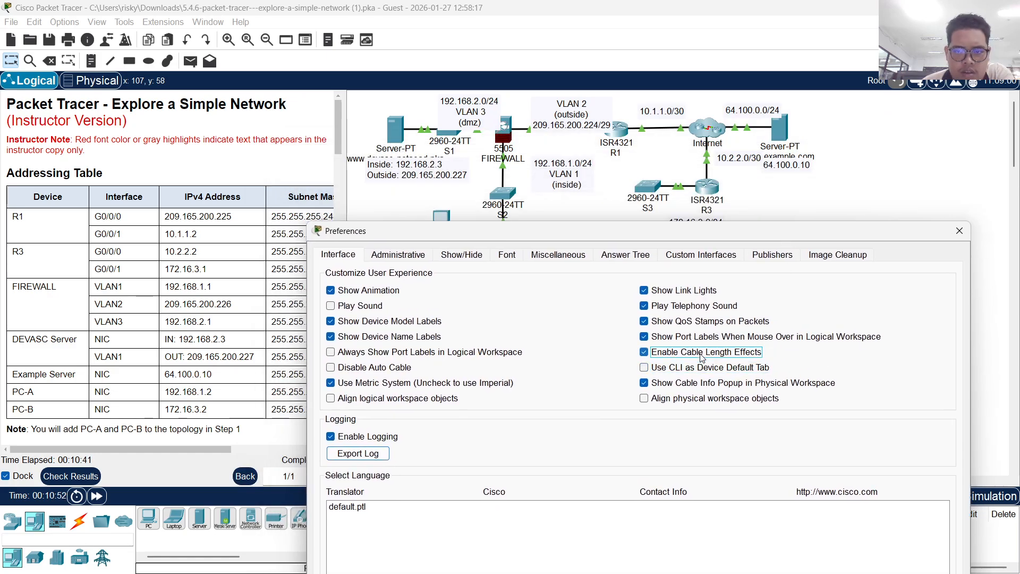
mouse_move(698, 238)
left_mouse_down()
mouse_move(698, 298)
mouse_move(700, 258)
left_mouse_up()
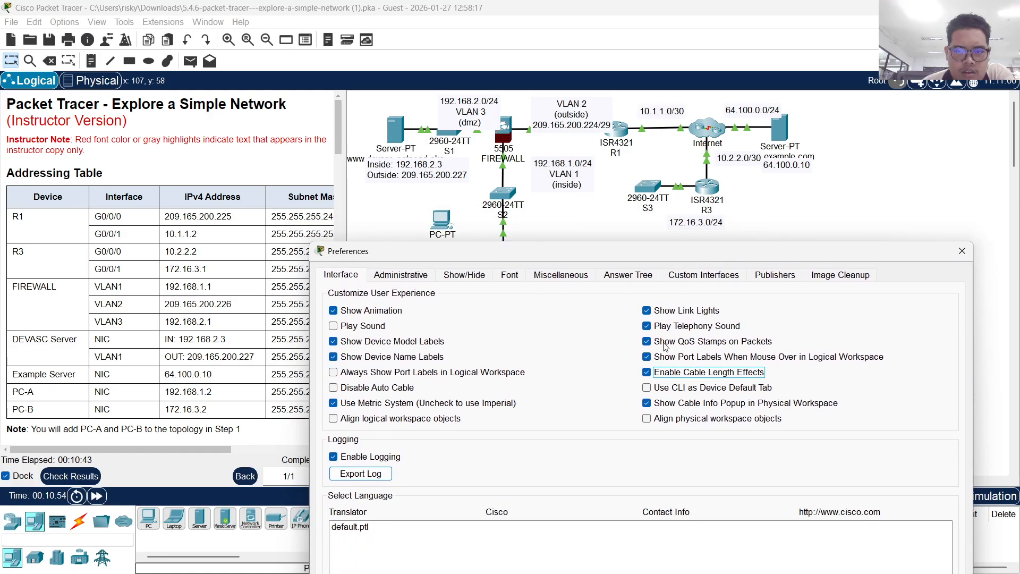
left_click(651, 372)
left_click(451, 374)
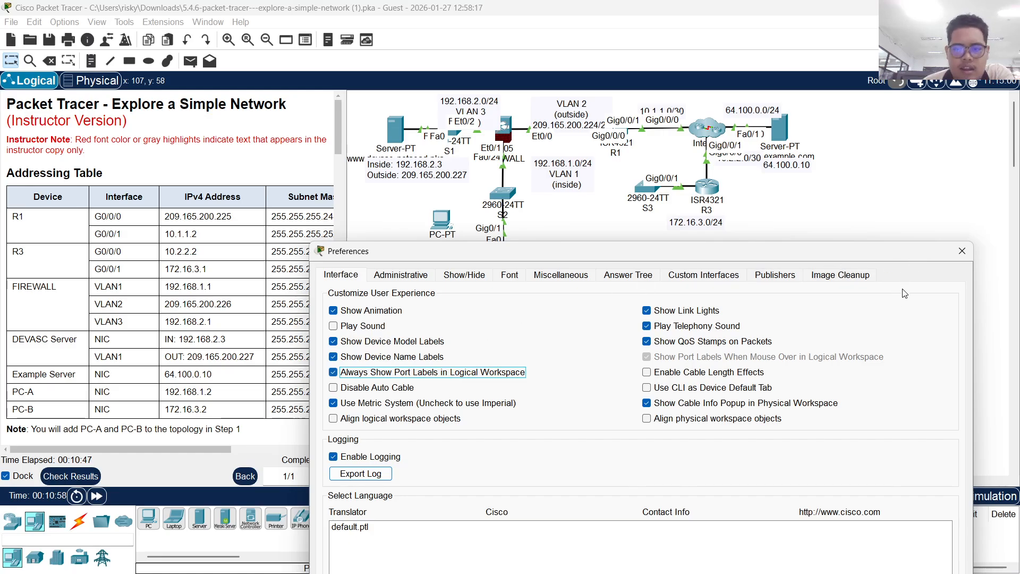
left_click(962, 251)
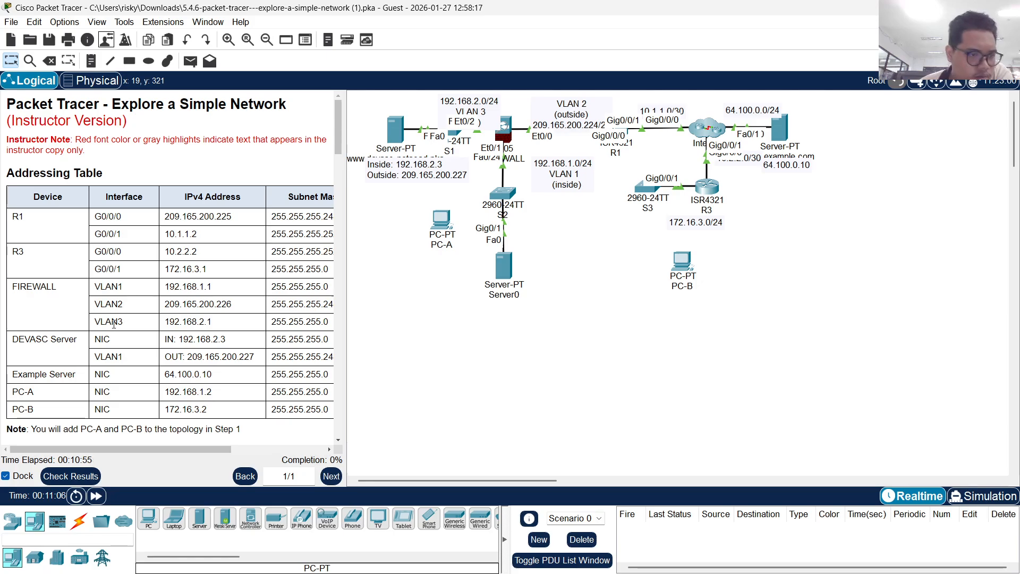
Connect PC-A's FastEthernet0 port to FastEthernet0/1 on switch S2 with a Copper Straight-Through cable
mouse_move(498, 217)
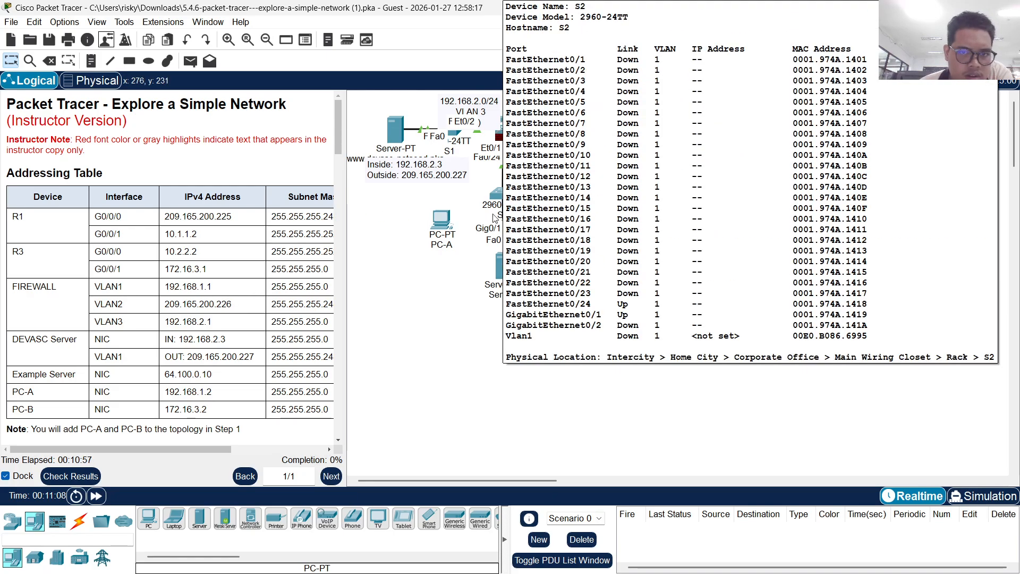
scroll(152, 344, "down", 10)
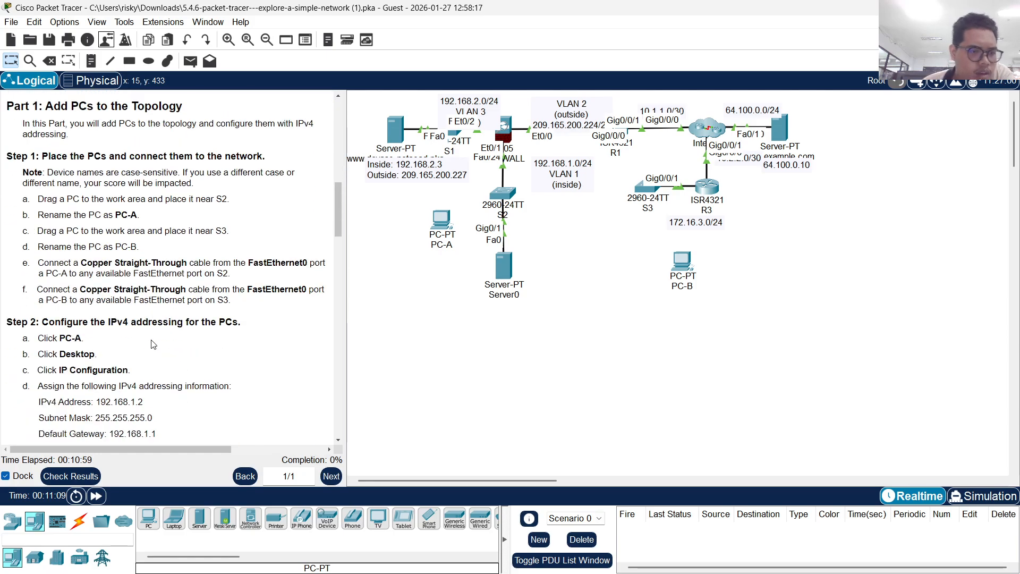
left_click(88, 523)
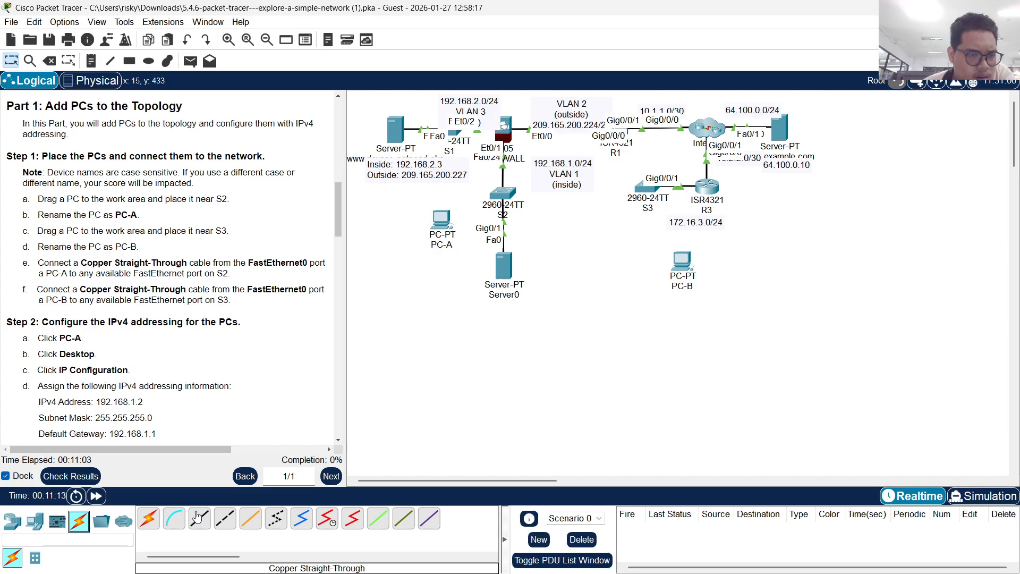
left_click(200, 518)
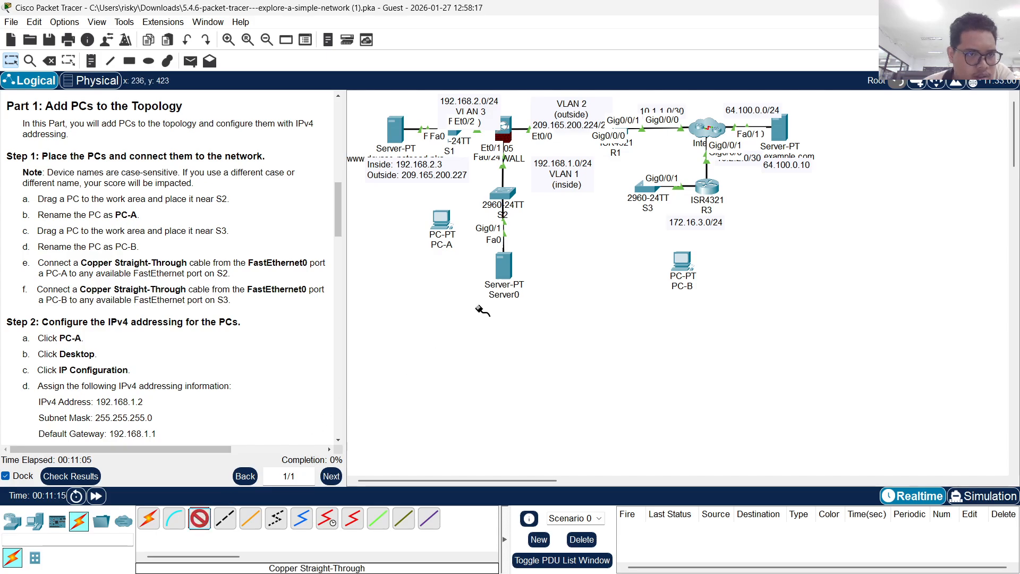
left_click(447, 225)
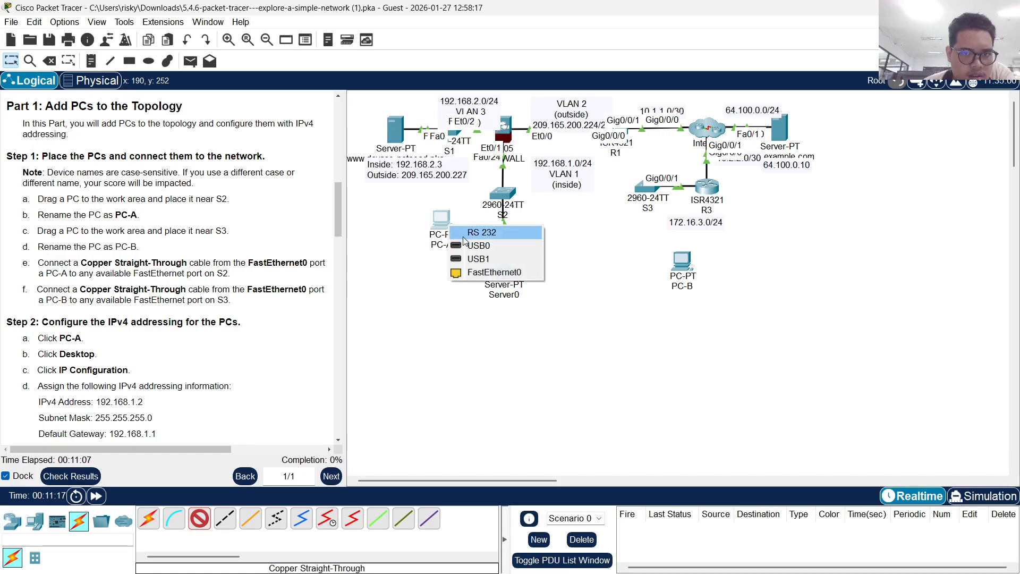
left_click(470, 272)
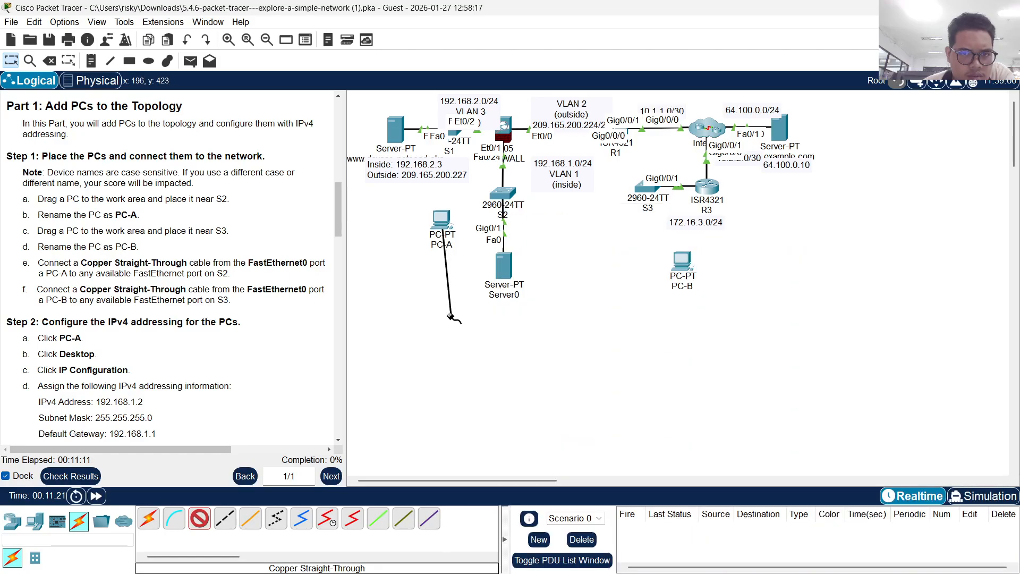
left_click(506, 195)
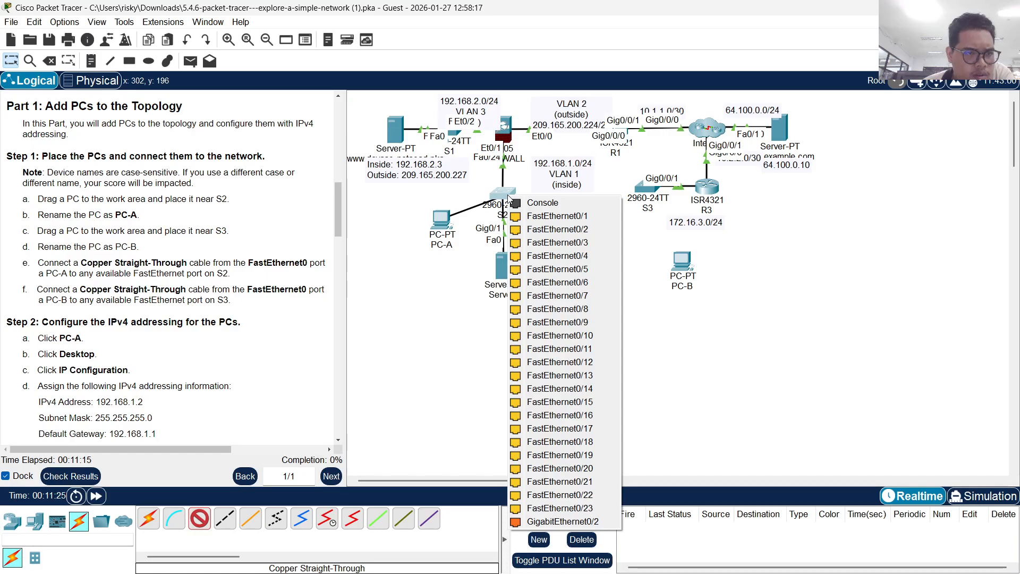
left_click(564, 217)
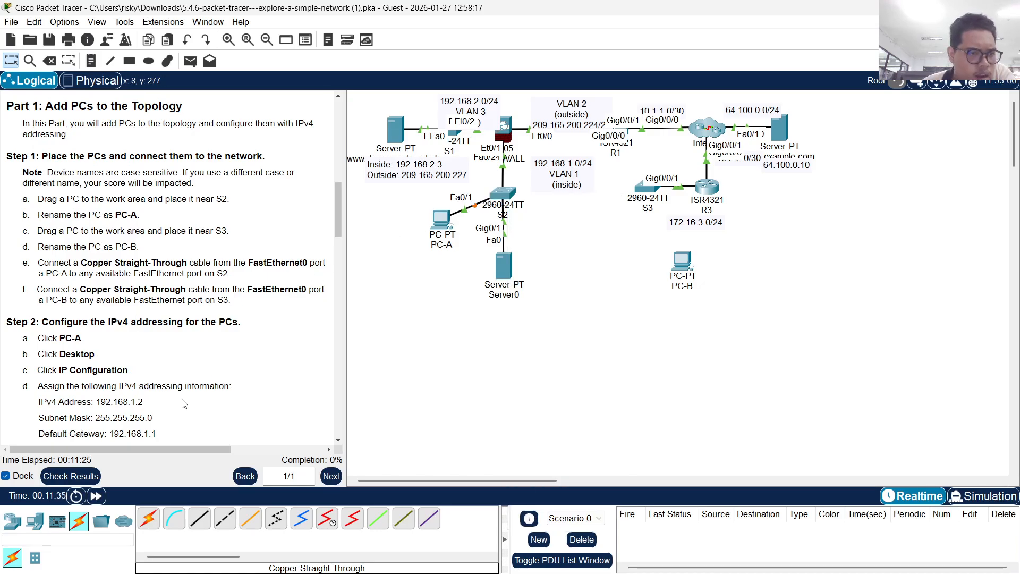
Connect PC-B's FastEthernet0 port to FastEthernet0/1 on switch S3 with a Copper Straight-Through cable, and fast-forward the network time
left_click(199, 517)
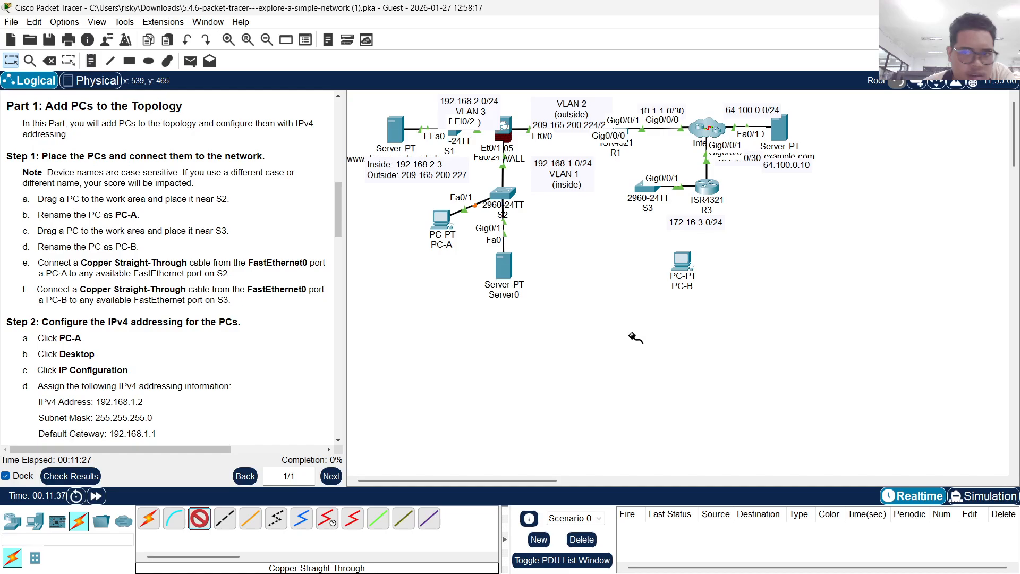
left_click(686, 266)
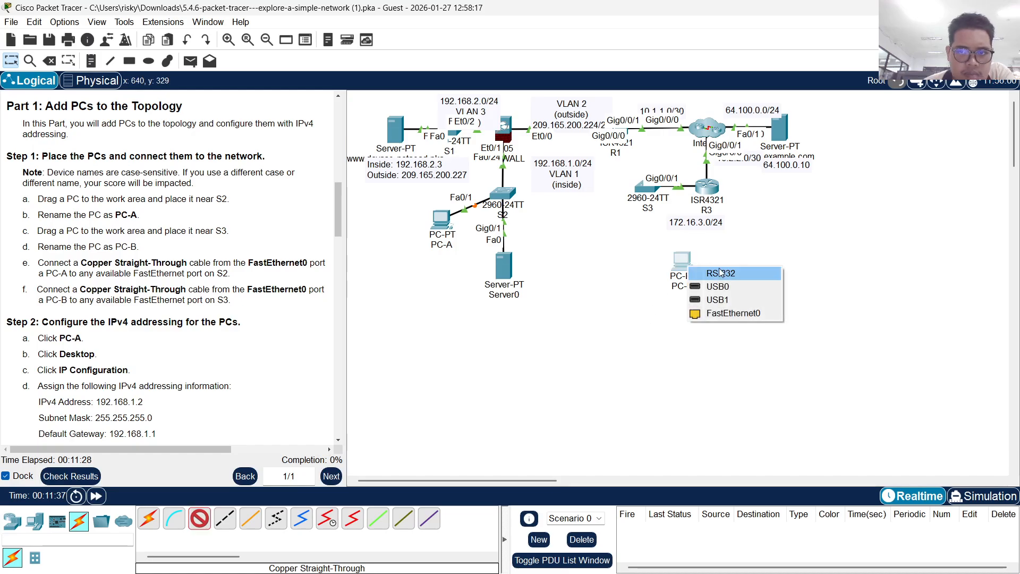
left_click(728, 314)
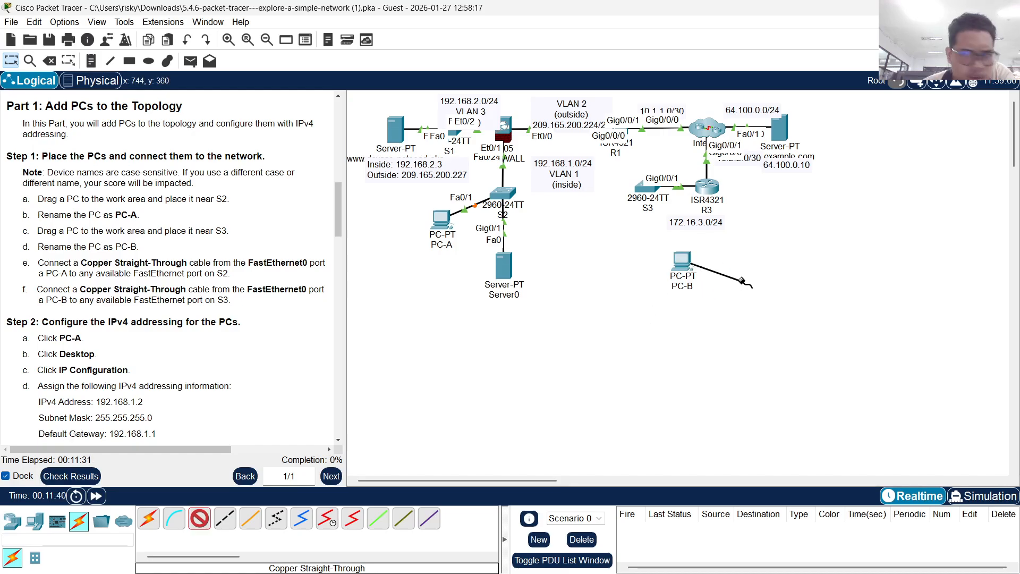
left_click(710, 182)
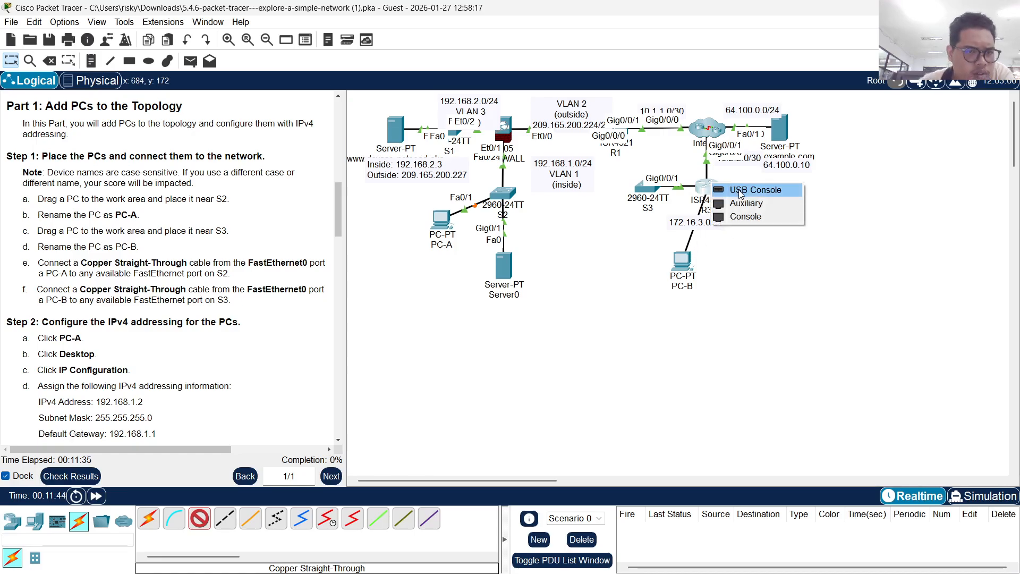
left_click(709, 243)
left_click(647, 191)
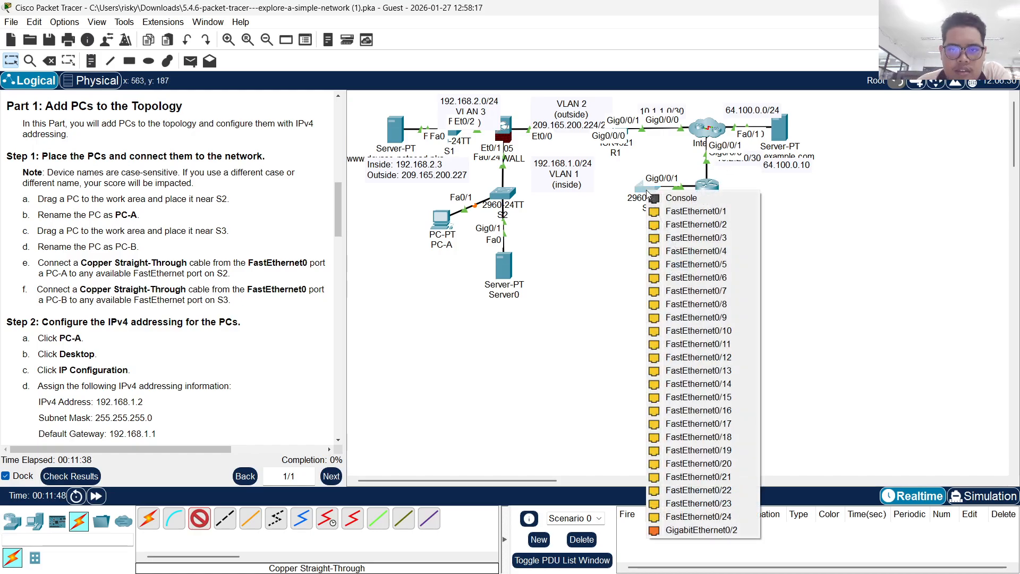
left_click(685, 213)
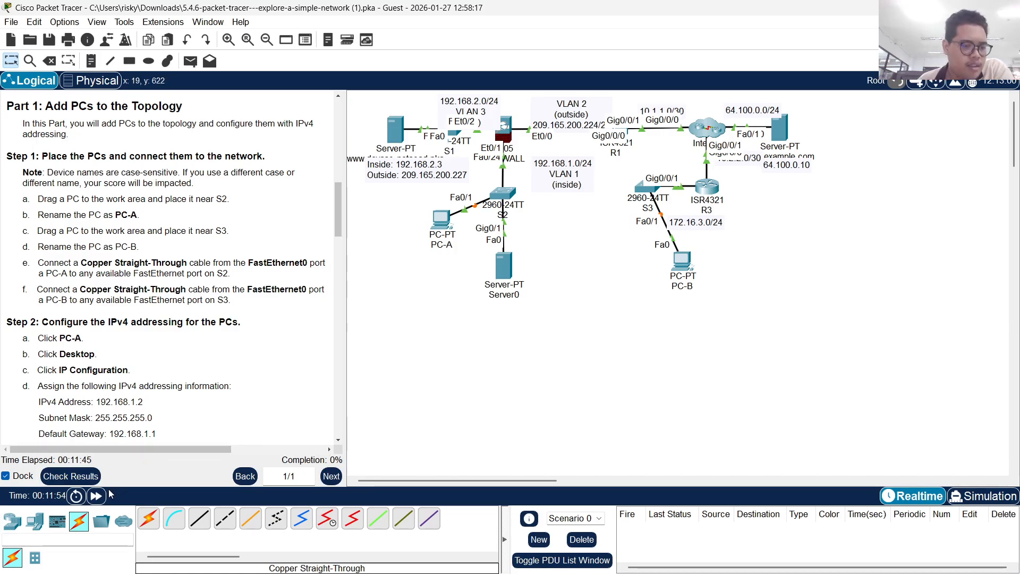
left_click(97, 498)
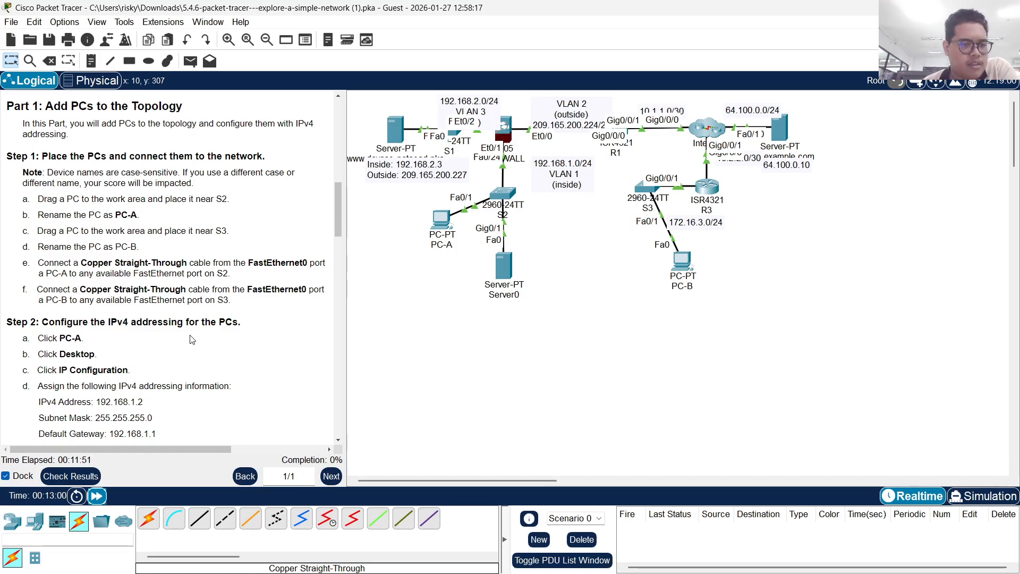
Assign PC-A the static IPv4 address 192.168.1.2 with subnet mask 255.255.255.0 in its IP Configuration
scroll(192, 340, "down", 2)
scroll(193, 332, "down", 1)
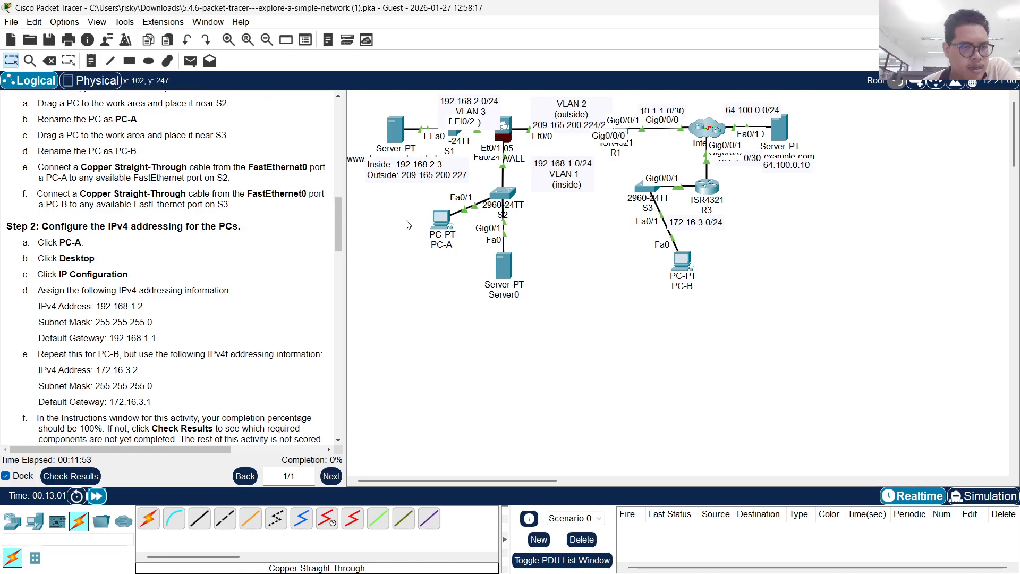
left_click(440, 218)
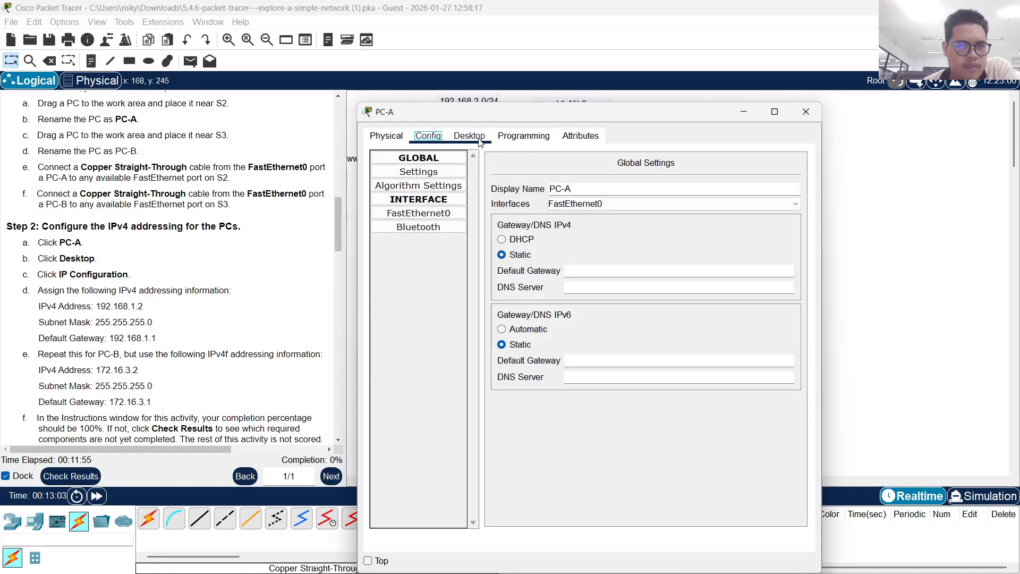
left_click(470, 137)
left_click(424, 182)
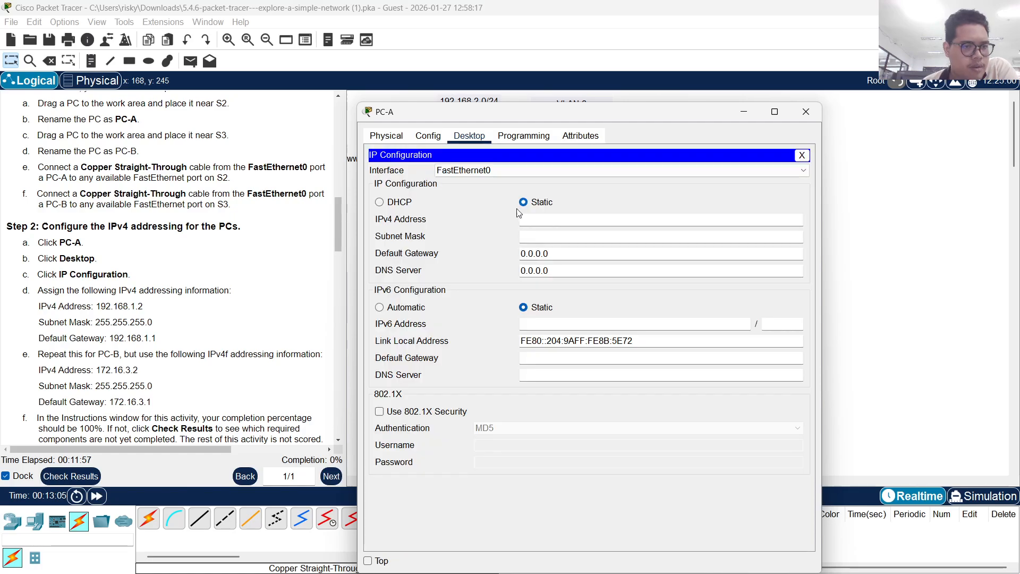
scroll(239, 284, "down", 1)
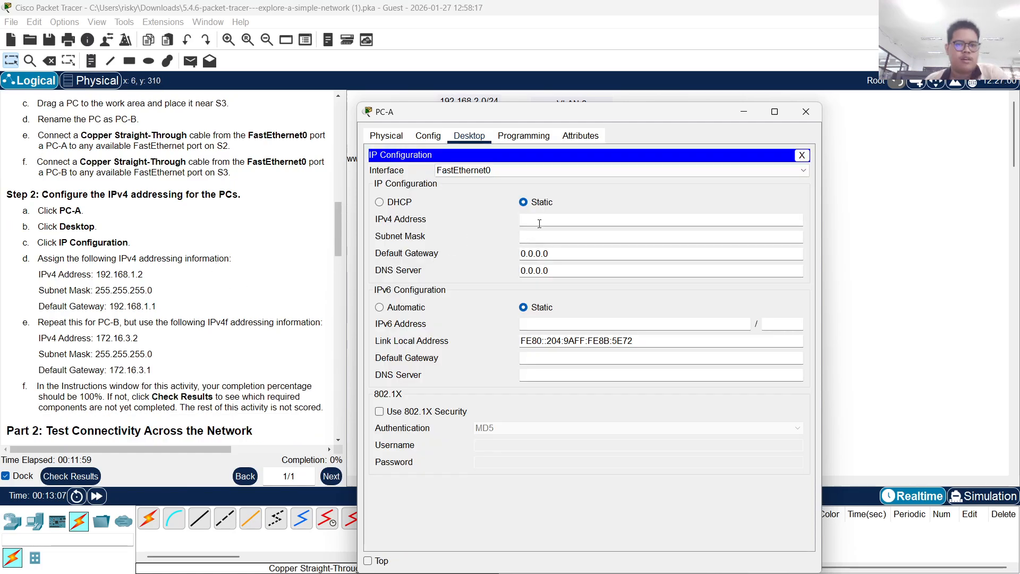
type("192.168.1.2")
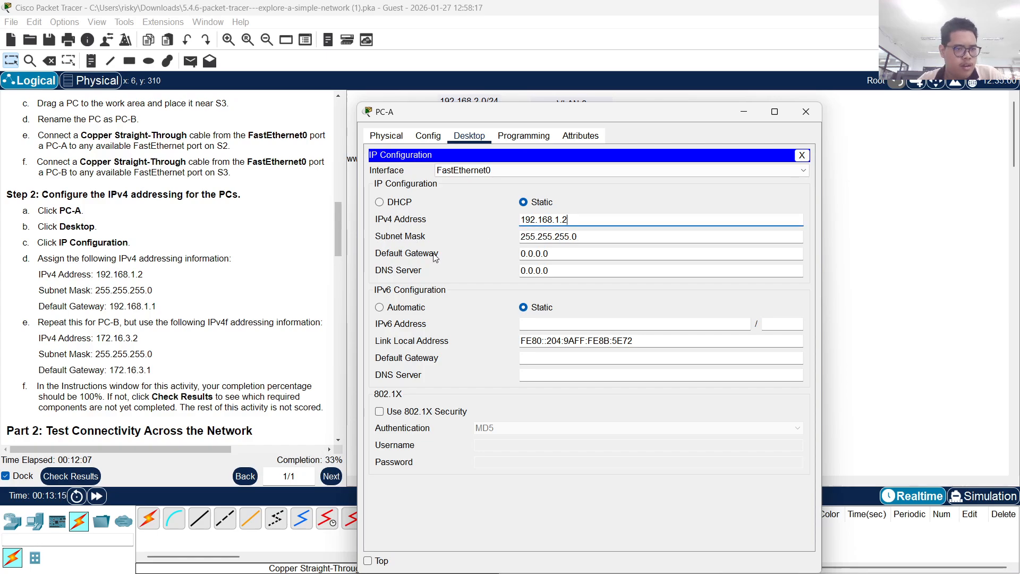
Set PC-A's IPv4 default gateway to 192.168.1.1 and minimize its configuration window
left_click_drag(549, 253, 487, 258)
type("192.168.1.1")
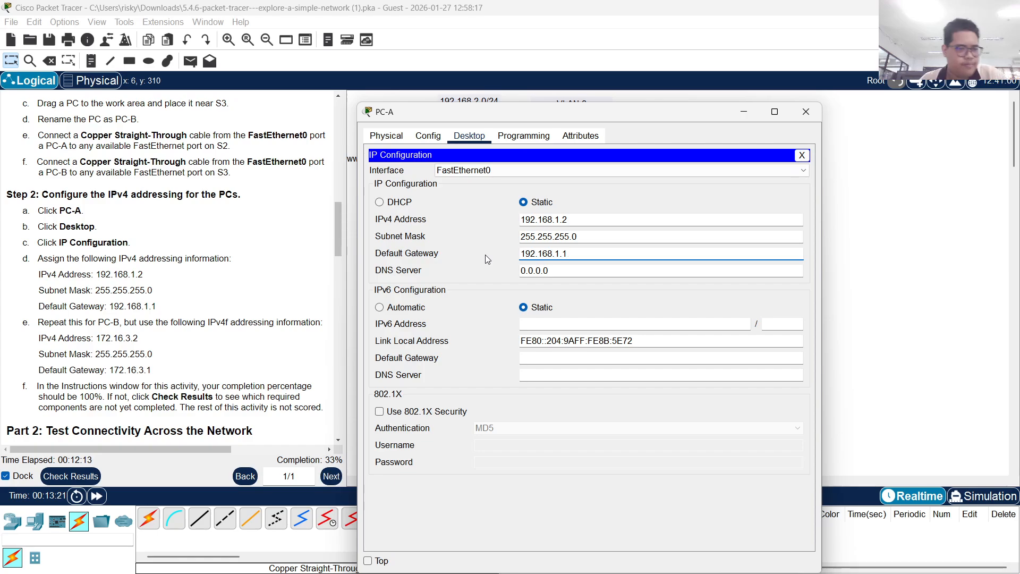
left_click(744, 112)
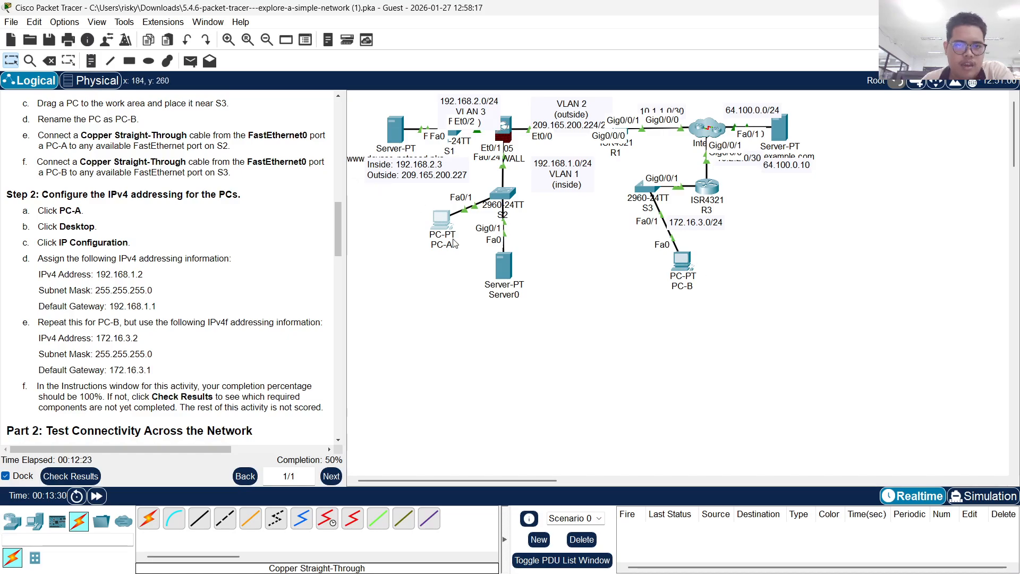
Capture one screenshot of the network topology and another of PC-A's IP Configuration, leaving PC-A's window minimized
key("super+shift+s")
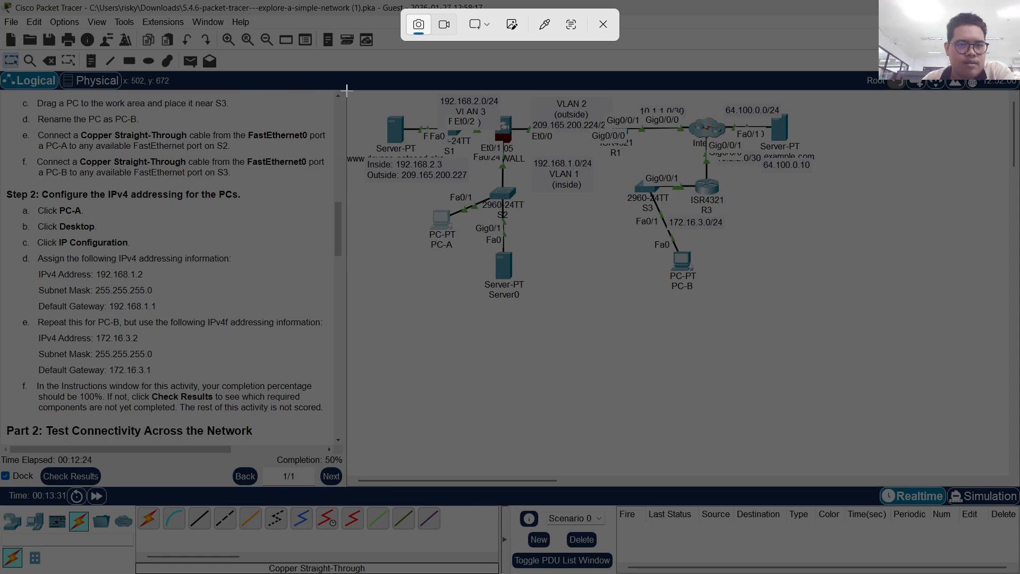
left_click_drag(346, 91, 913, 324)
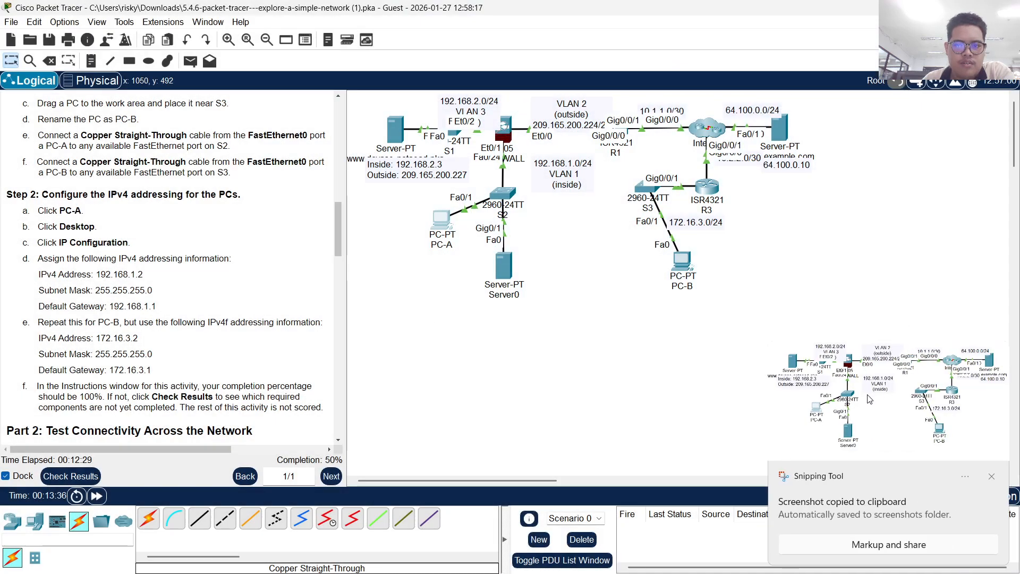
left_click(434, 224)
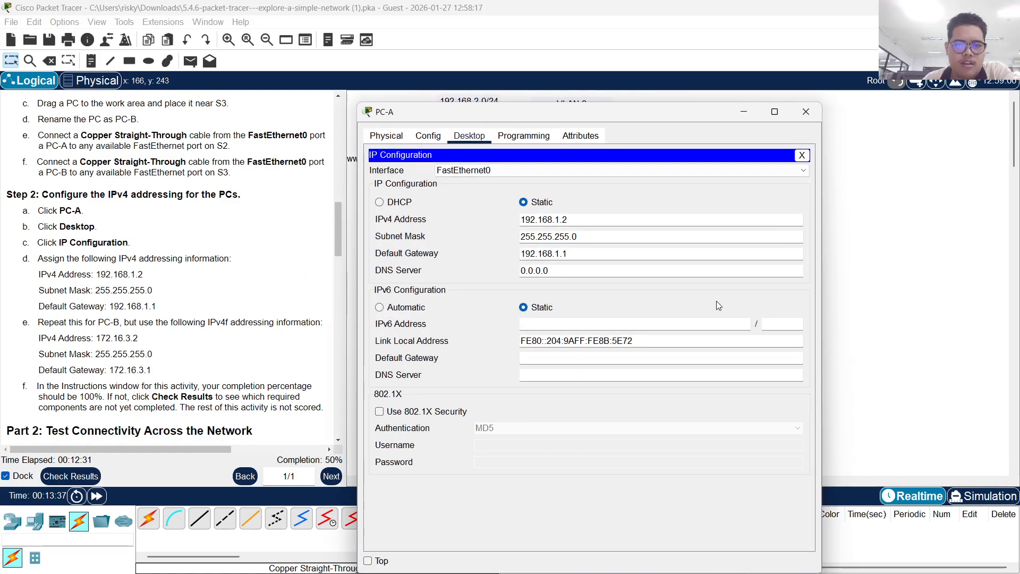
key("super+shift+s")
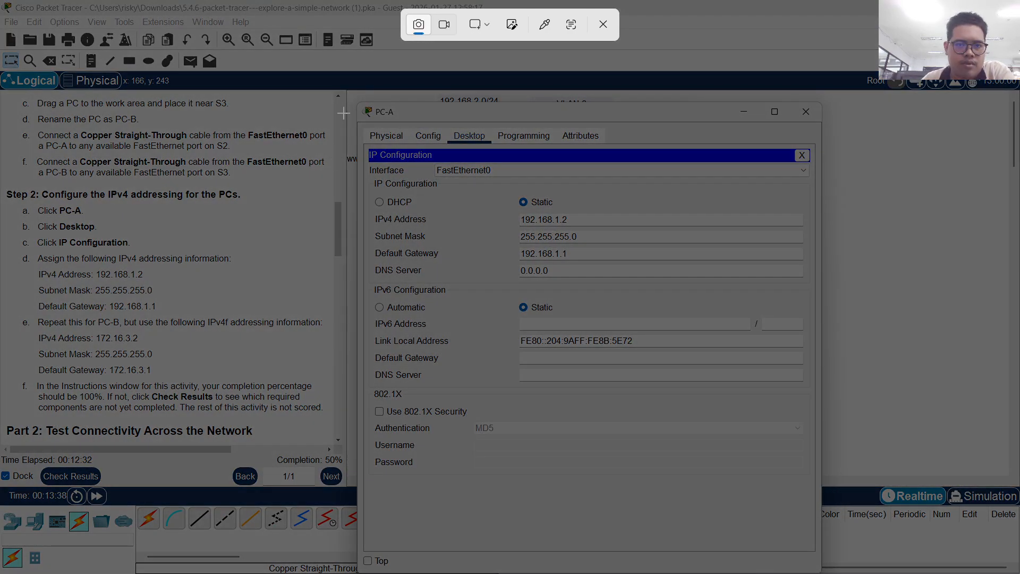
left_click_drag(357, 102, 818, 471)
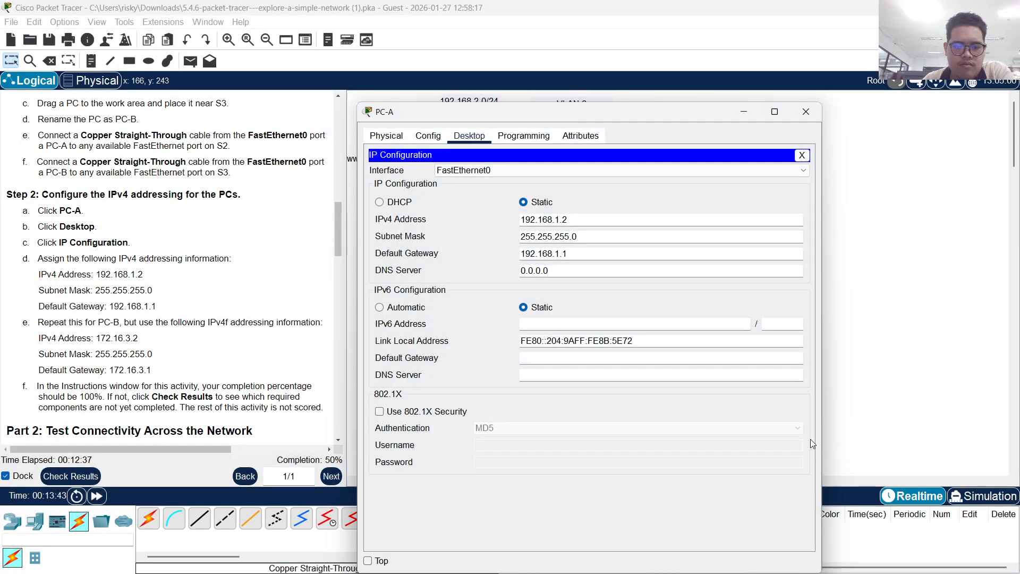
left_click(744, 111)
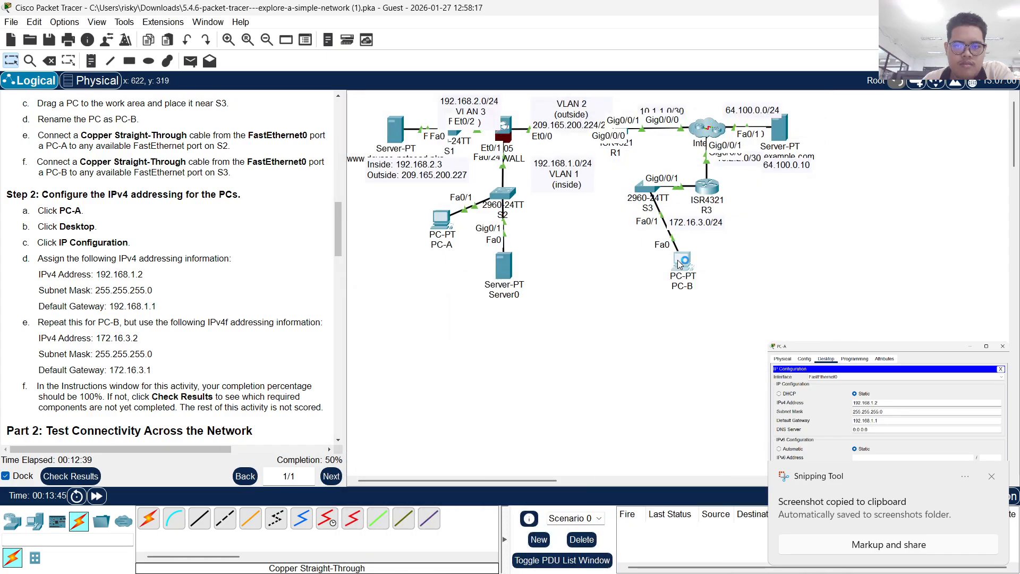
Assign PC-B the static IPv4 address 172.16.3.2 in its IP Configuration
left_click(682, 260)
left_click(469, 155)
left_click(406, 210)
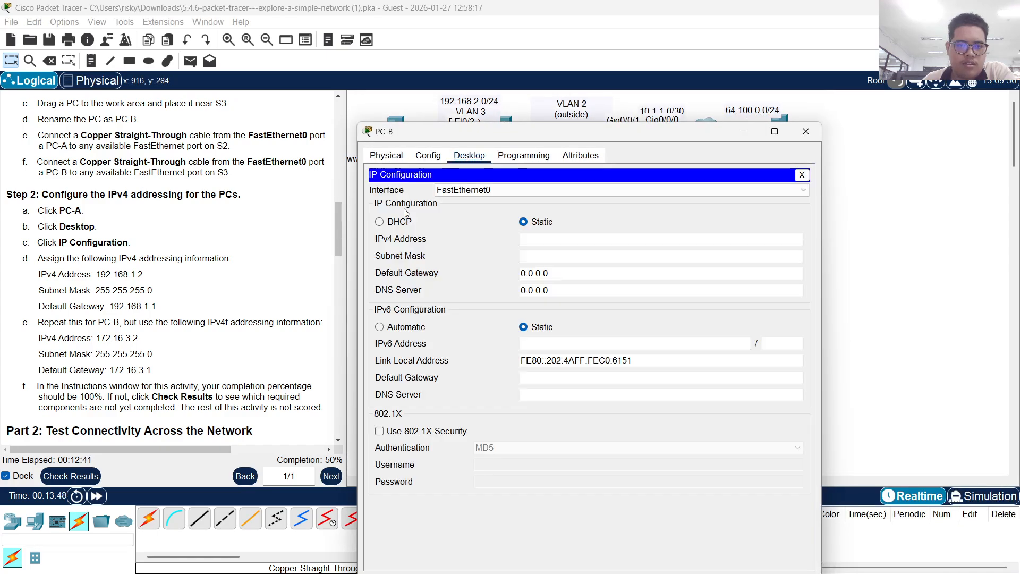
left_click(535, 241)
type("172")
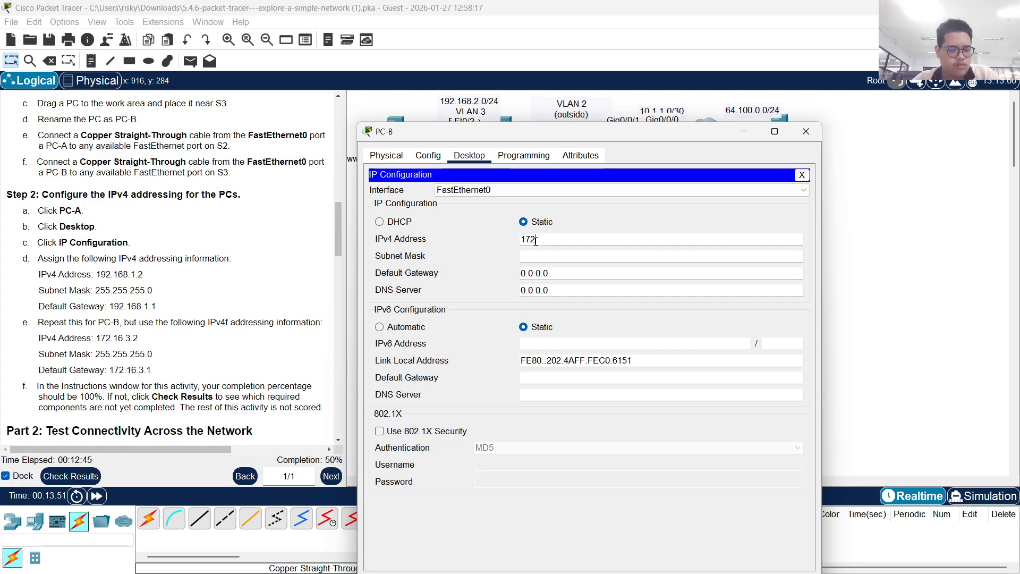
type(".1")
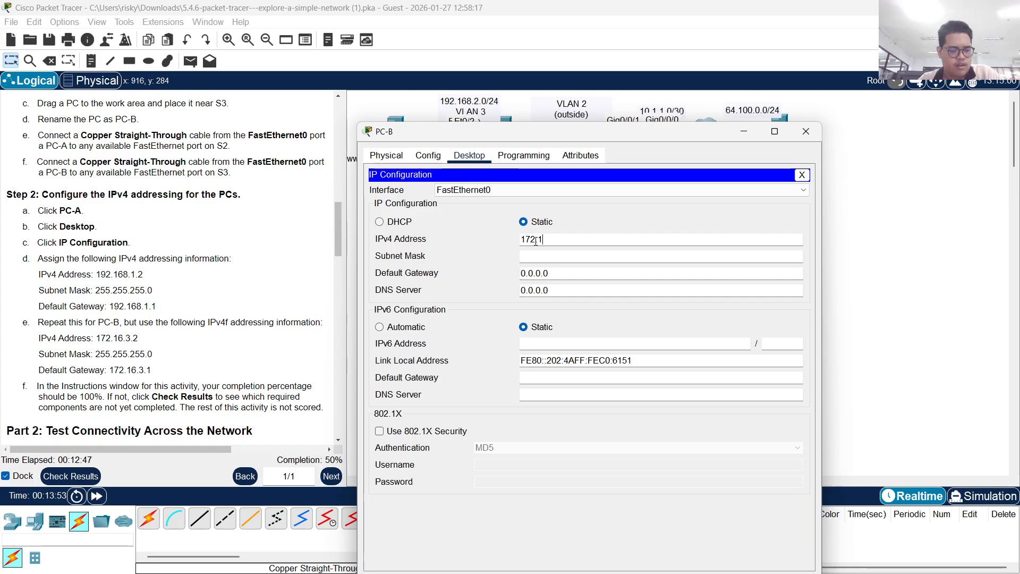
type("6.3.2")
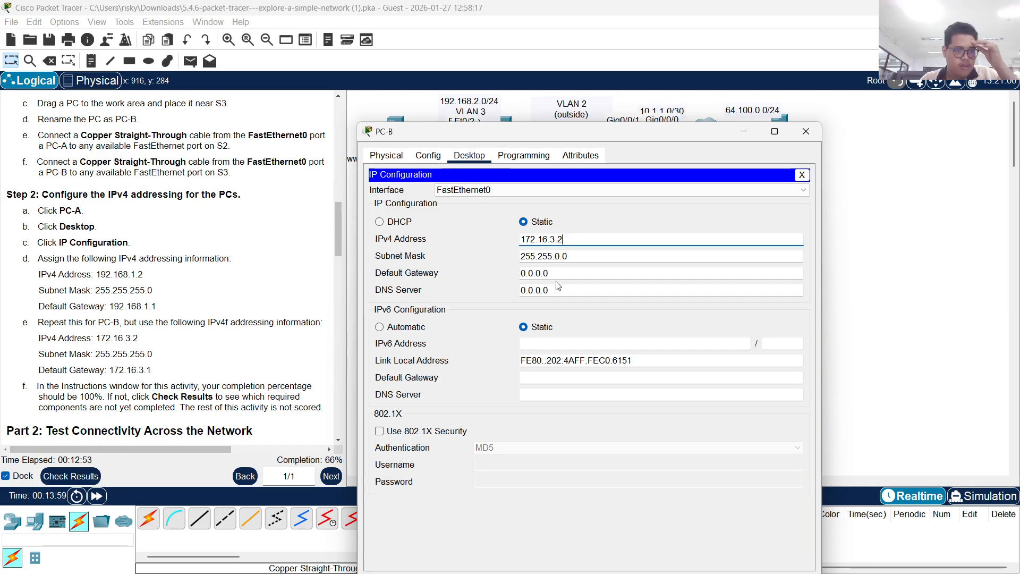
Set PC-B's subnet mask to 255.255.255.0
left_click(559, 257)
key("BackSpace")
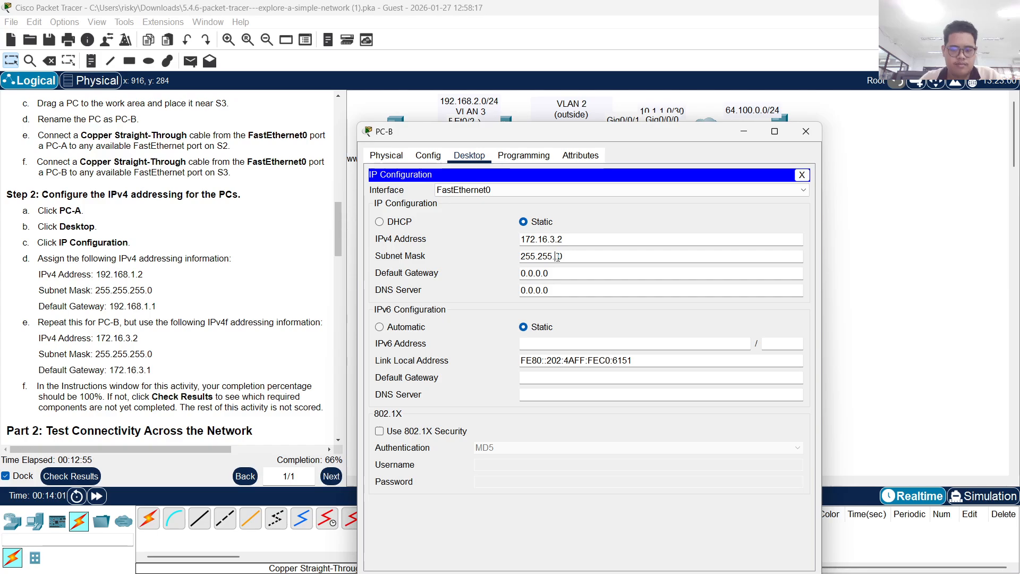
type("2")
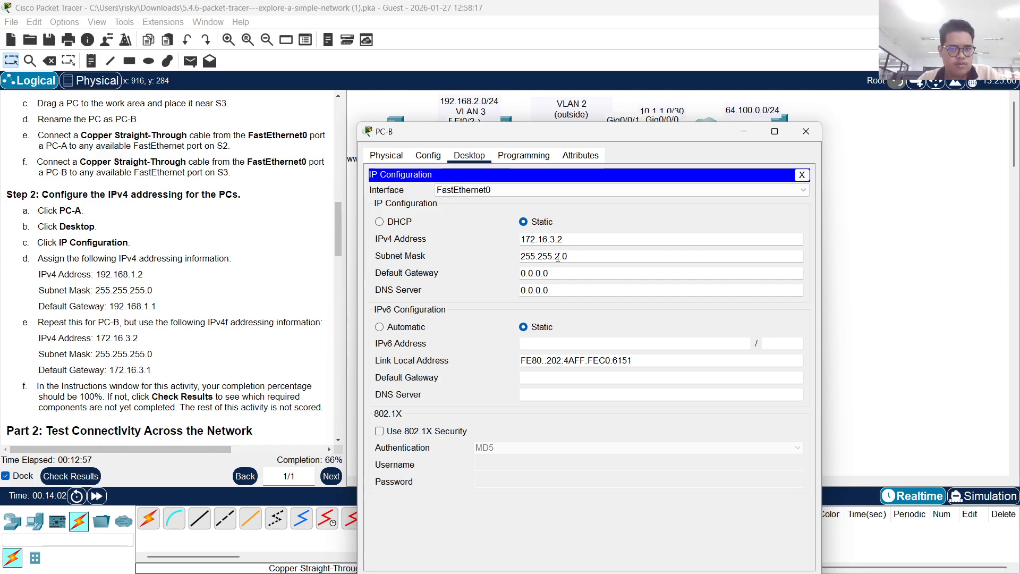
type("55")
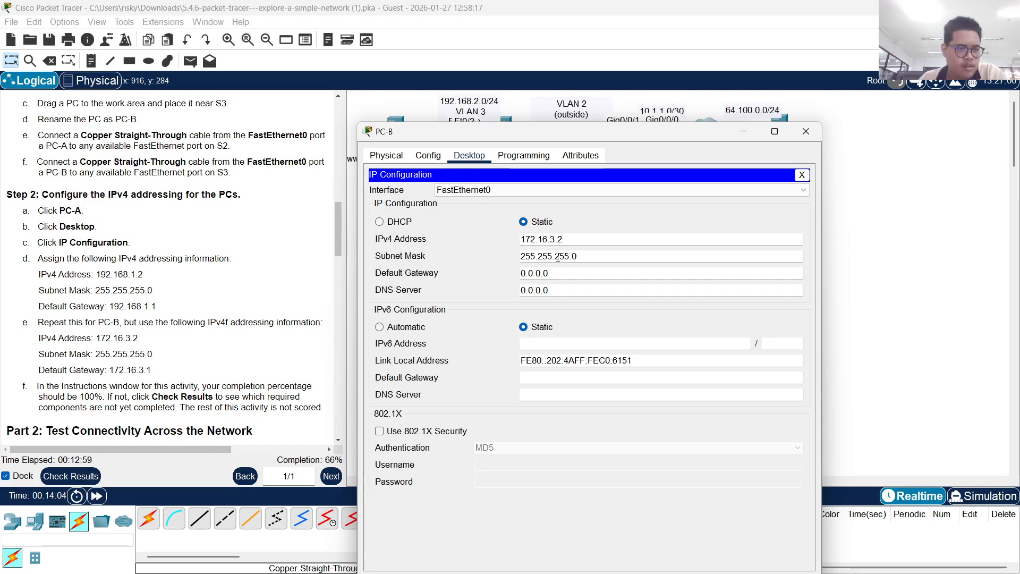
Set PC-B's IPv4 default gateway to 172.16.3.1
left_click(563, 276)
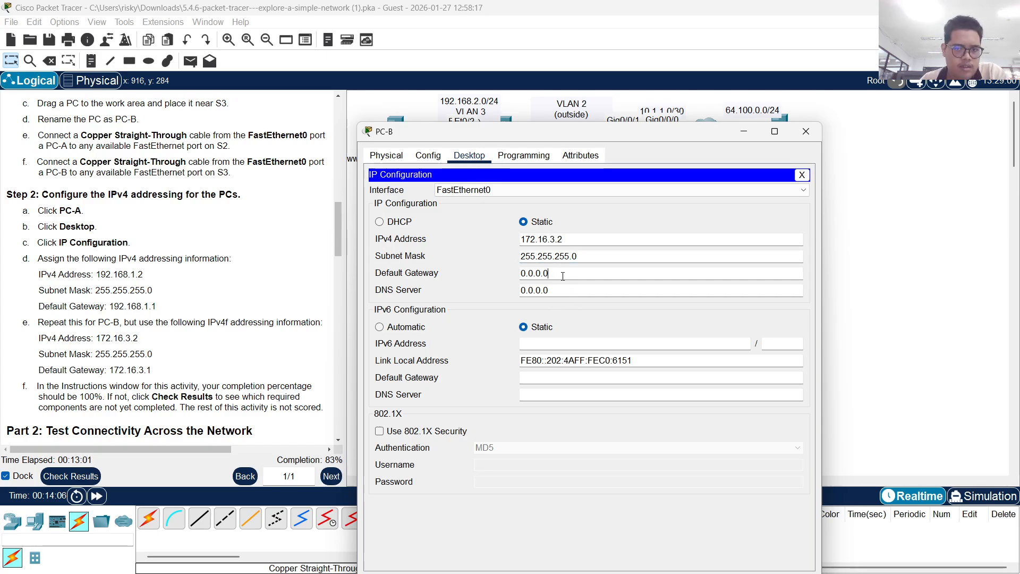
key("BackSpace")
key("BackSpace")
key("BackSpace")
key("BackSpace")
key("BackSpace")
key("BackSpace")
key("BackSpace")
type("172.16.3.1")
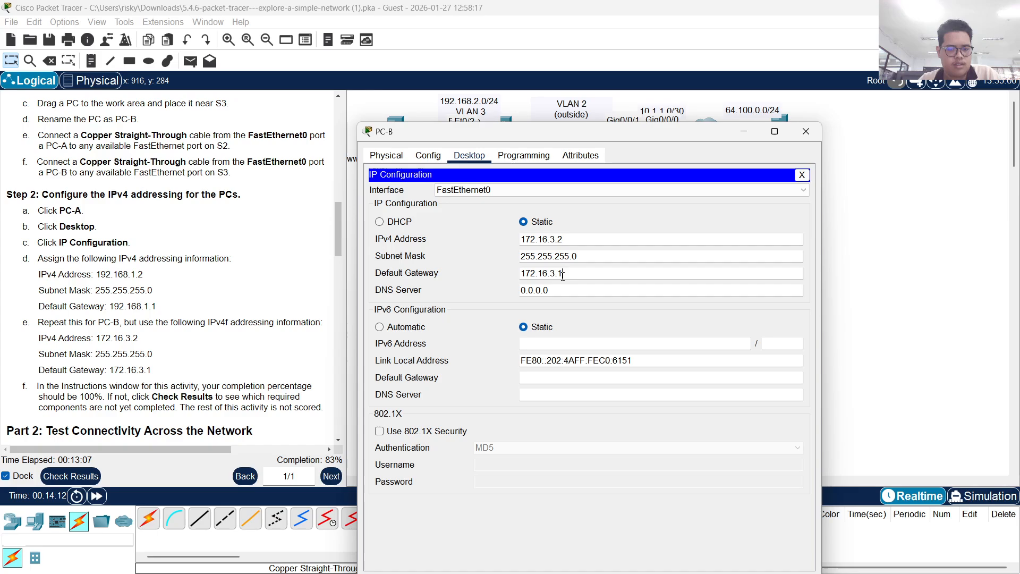
Capture a screenshot of PC-B's IP Configuration and close PC-B's window
scroll(217, 298, "down", 5)
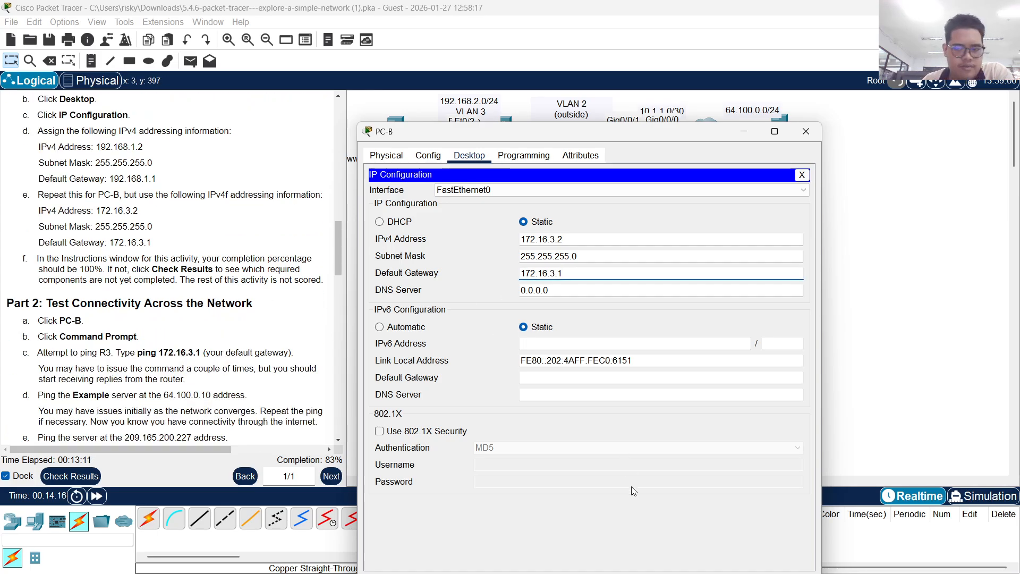
key("super+shift+s")
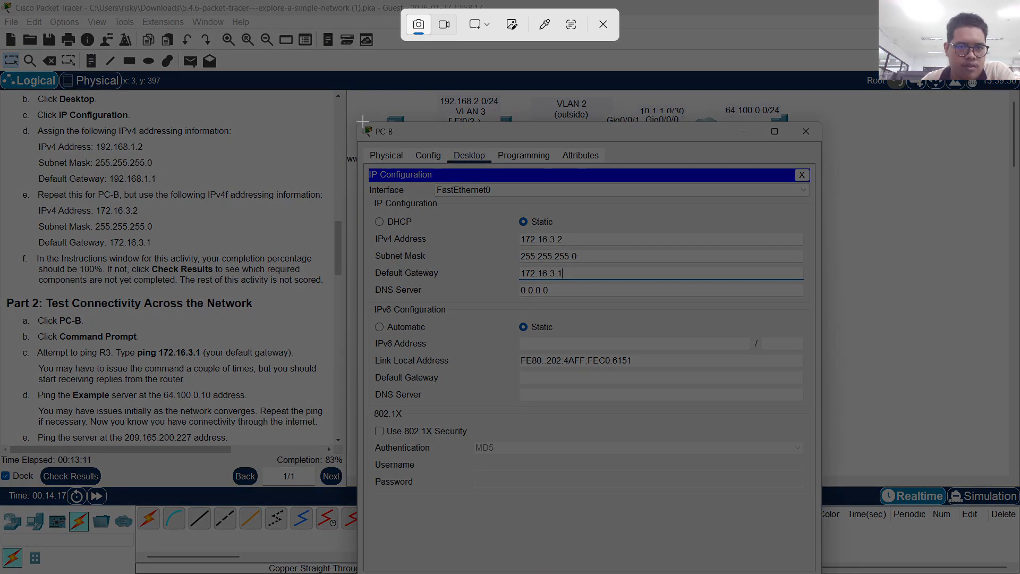
left_click_drag(357, 122, 819, 495)
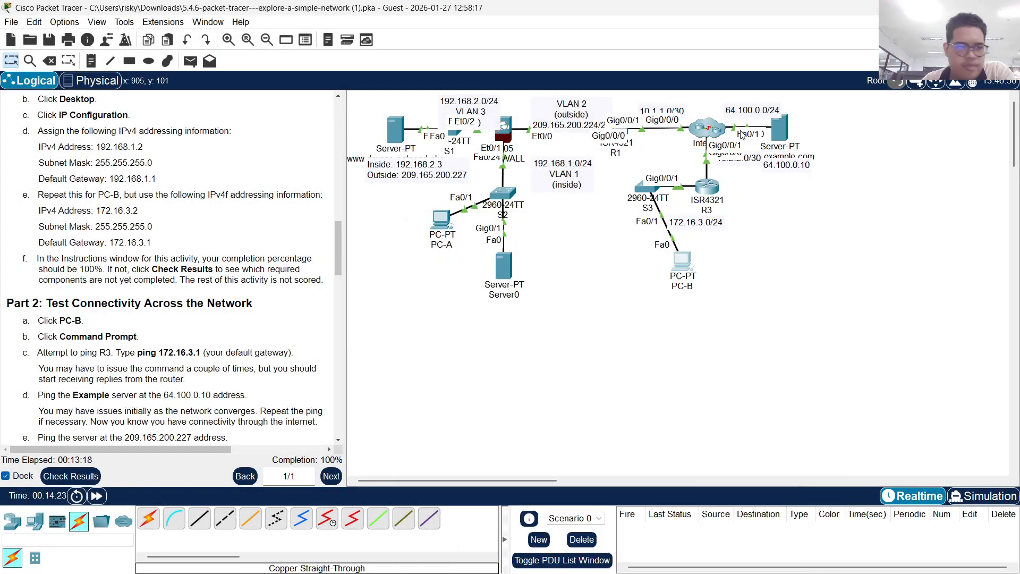
left_click(805, 131)
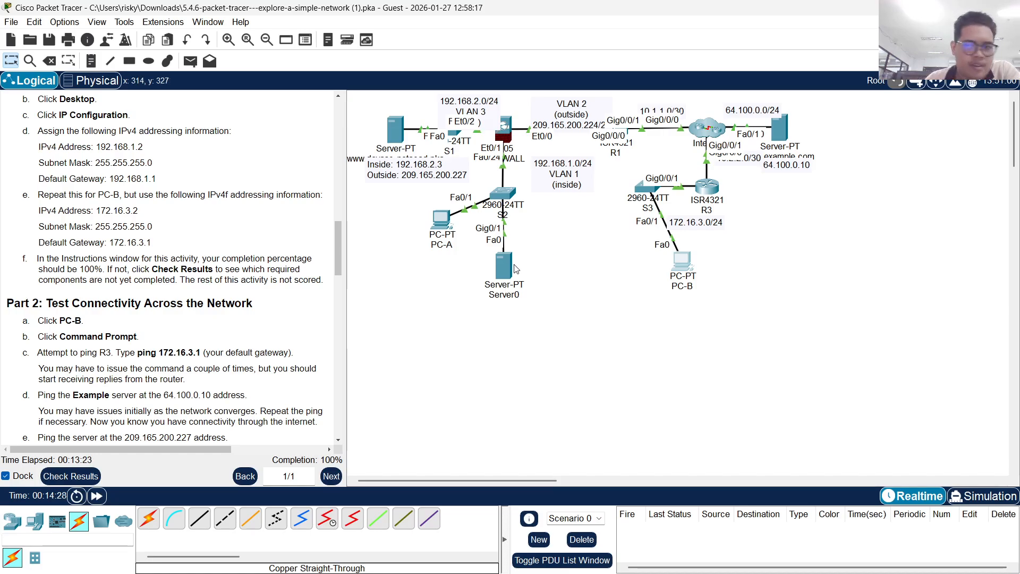
Open PC-B's Command Prompt in place of its IP Configuration and ping the default gateway 172.16.3.1
left_click(681, 263)
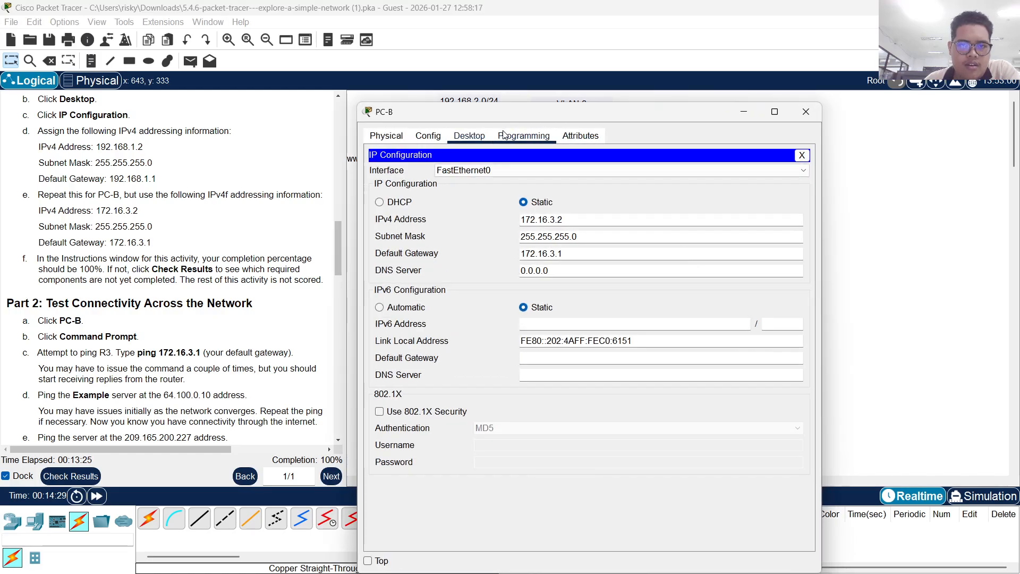
left_click(802, 155)
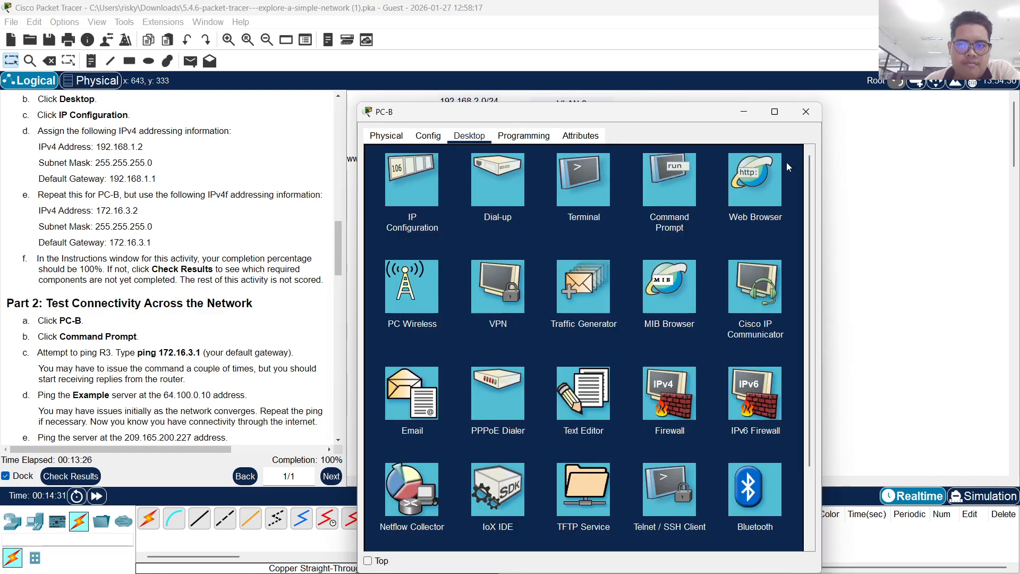
left_click(692, 176)
scroll(194, 303, "down", 1)
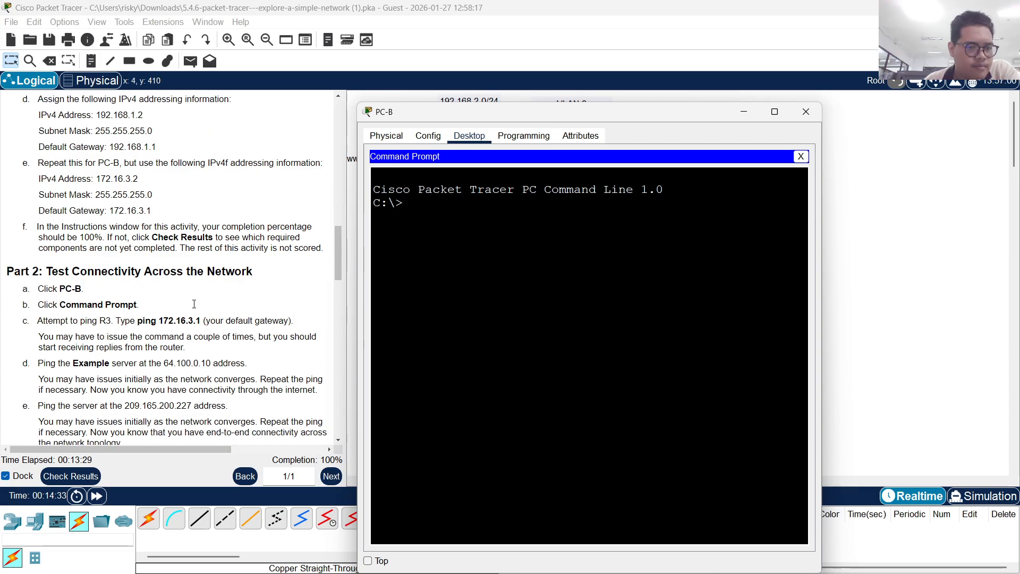
type("p")
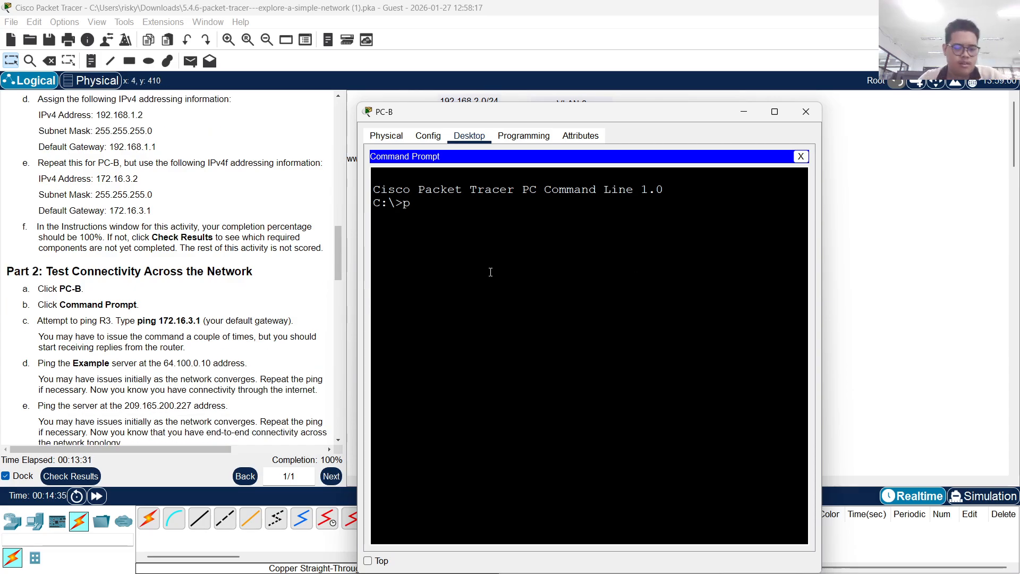
type("ing 17")
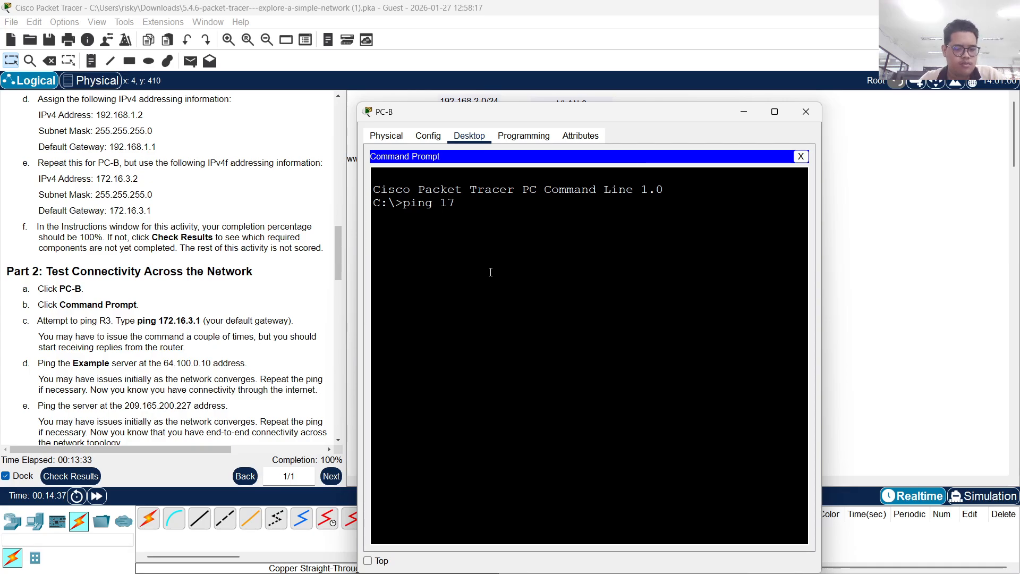
type("2.16.3.1")
key("Return")
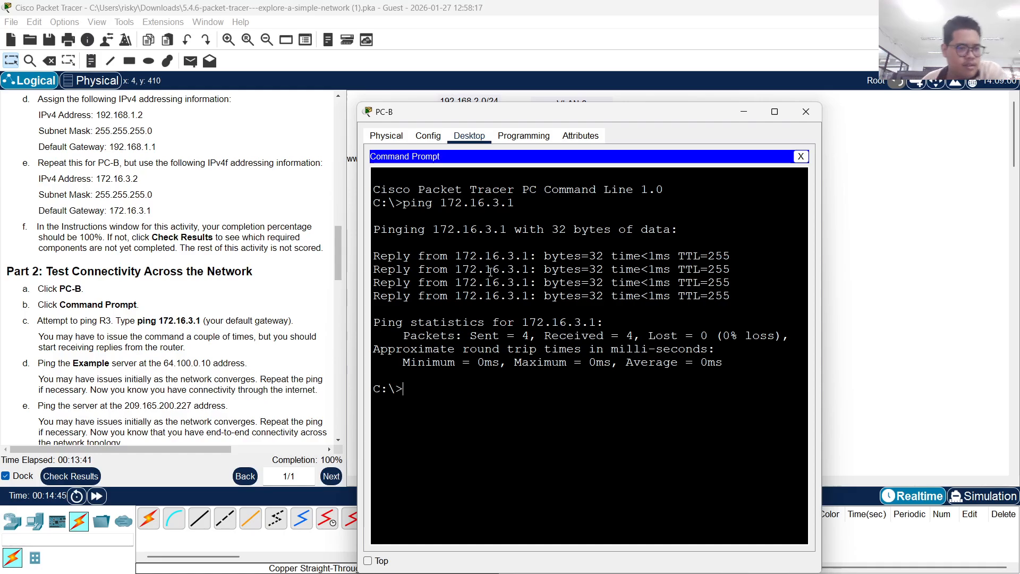
Ping the Example server at 64.100.0.10 from PC-B's Command Prompt
scroll(257, 277, "down", 1)
scroll(257, 276, "down", 1)
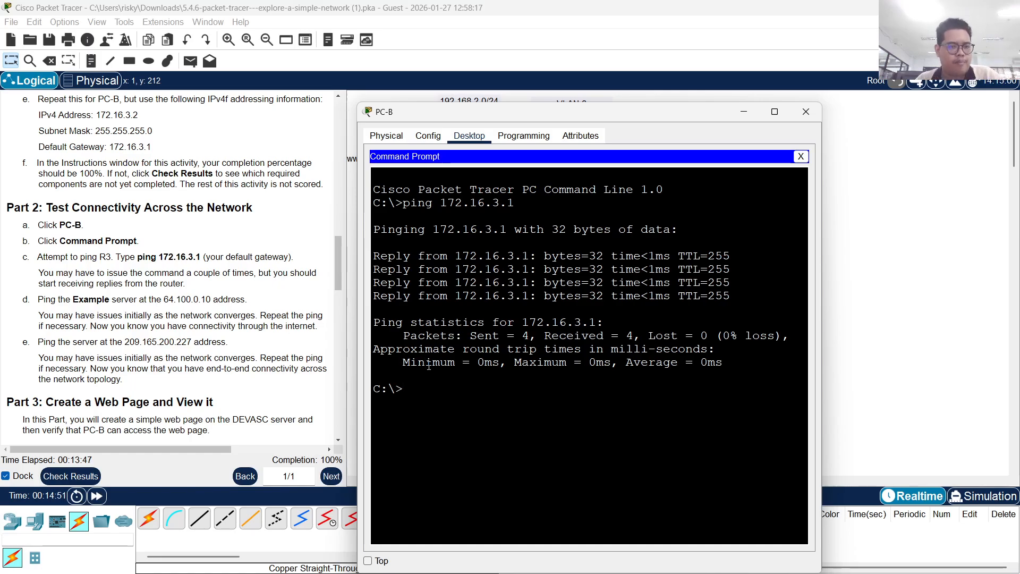
key("Up")
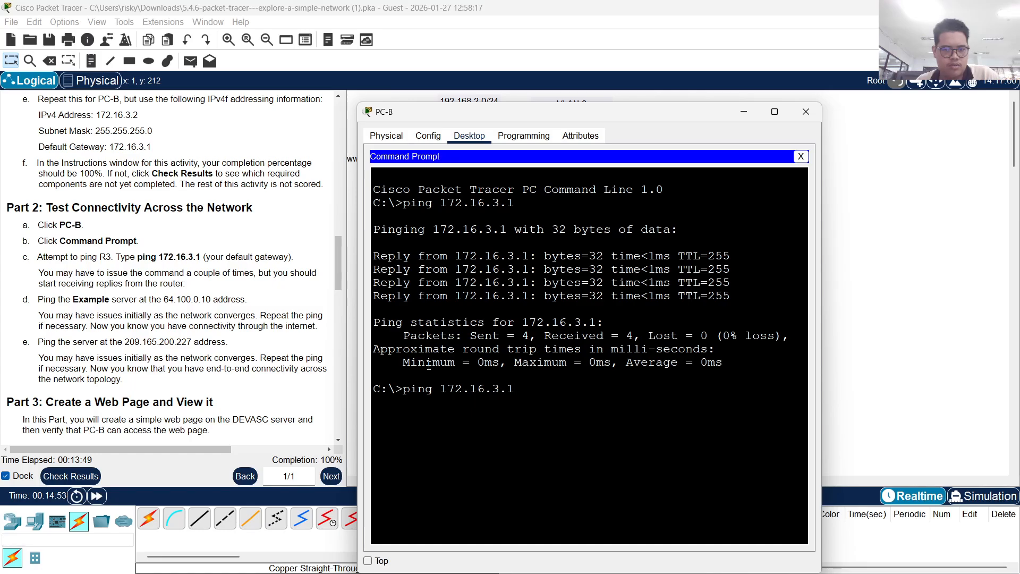
key("BackSpace")
key("BackSpace")
key("BackSpace")
key("BackSpace")
key("BackSpace")
key("BackSpace")
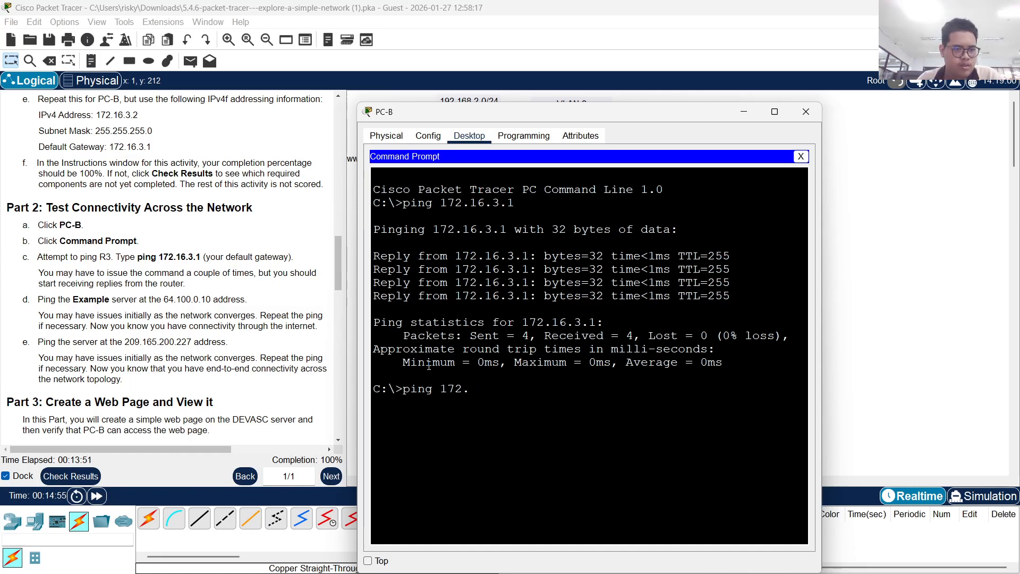
key("BackSpace")
key("BackSpace")
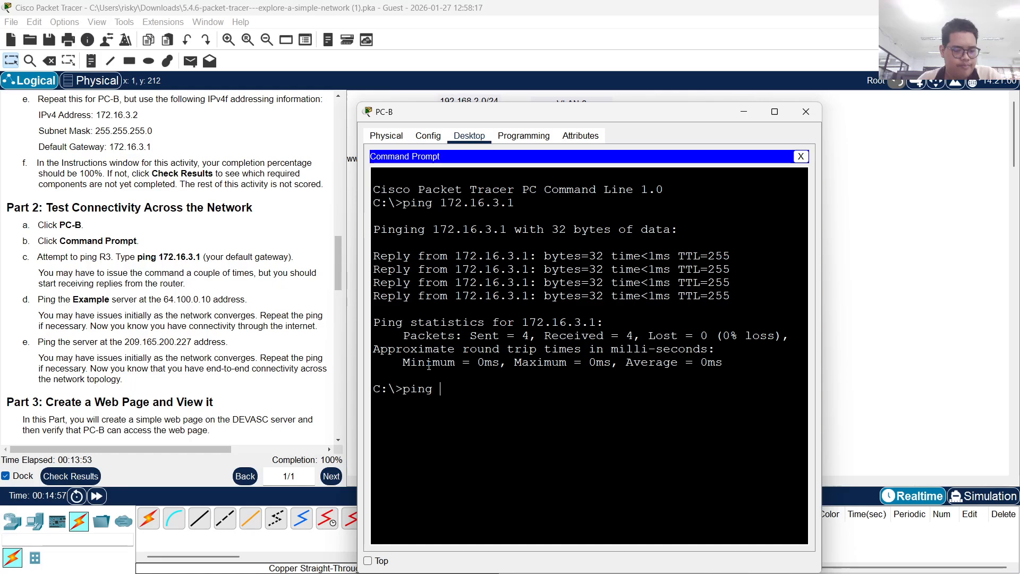
type("64.100.0.10")
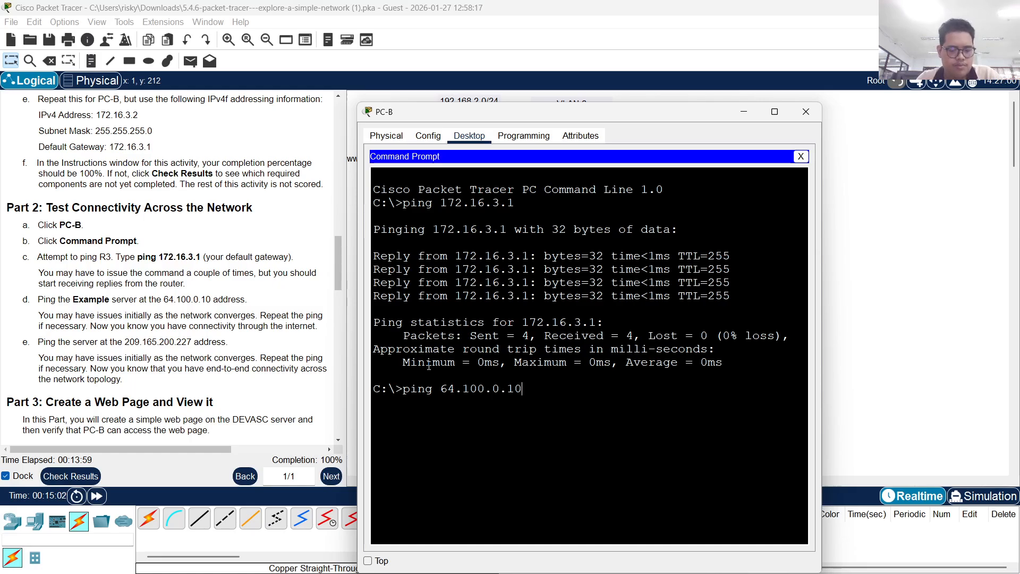
key("Return")
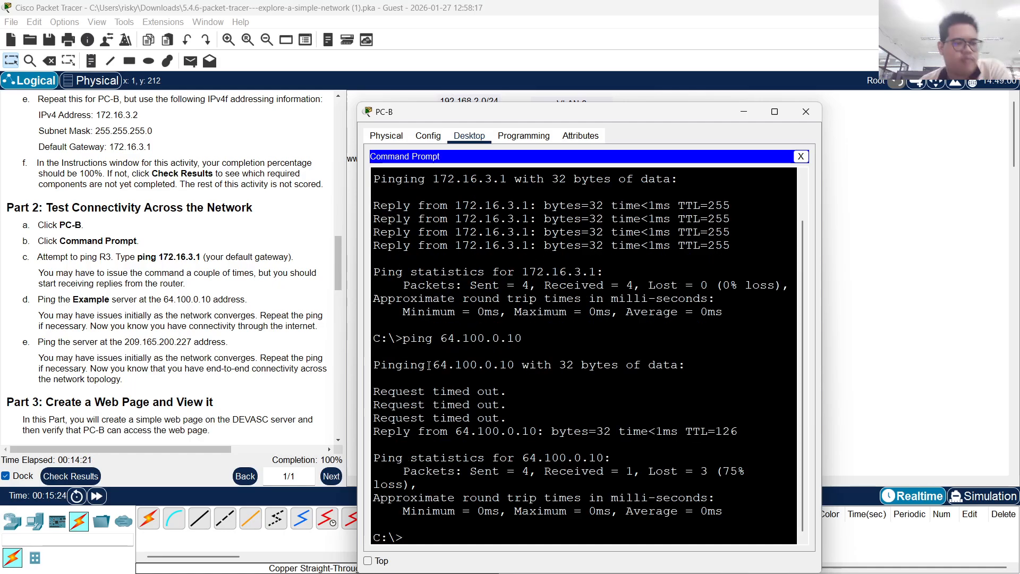
Ping the server at 209.165.200.227 from PC-B's Command Prompt
key("Up")
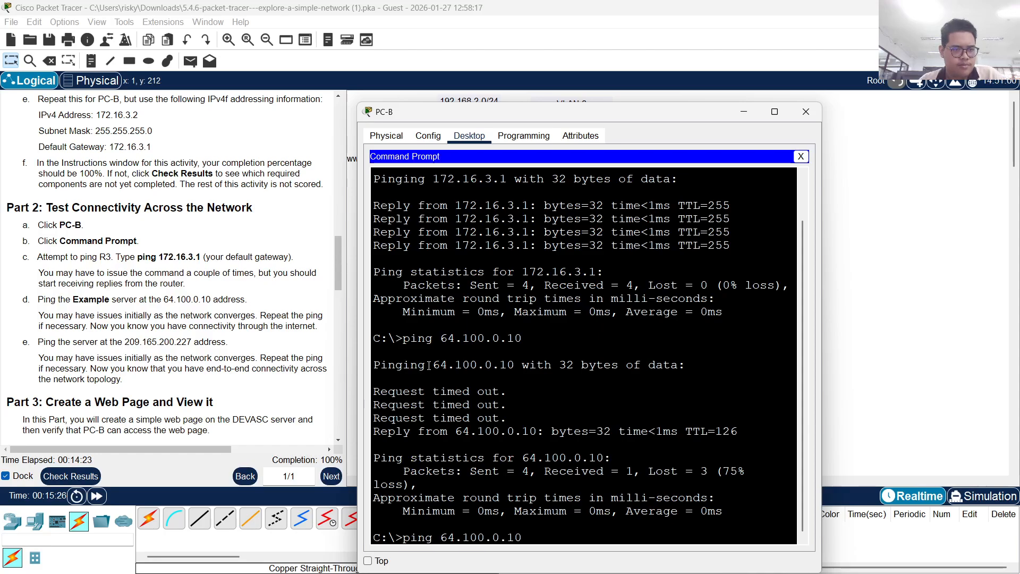
key("BackSpace")
key("BackSpace")
key("BackSpace")
key("BackSpace")
key("BackSpace")
key("BackSpace")
key("BackSpace")
key("BackSpace")
key("BackSpace")
key("BackSpace")
key("BackSpace")
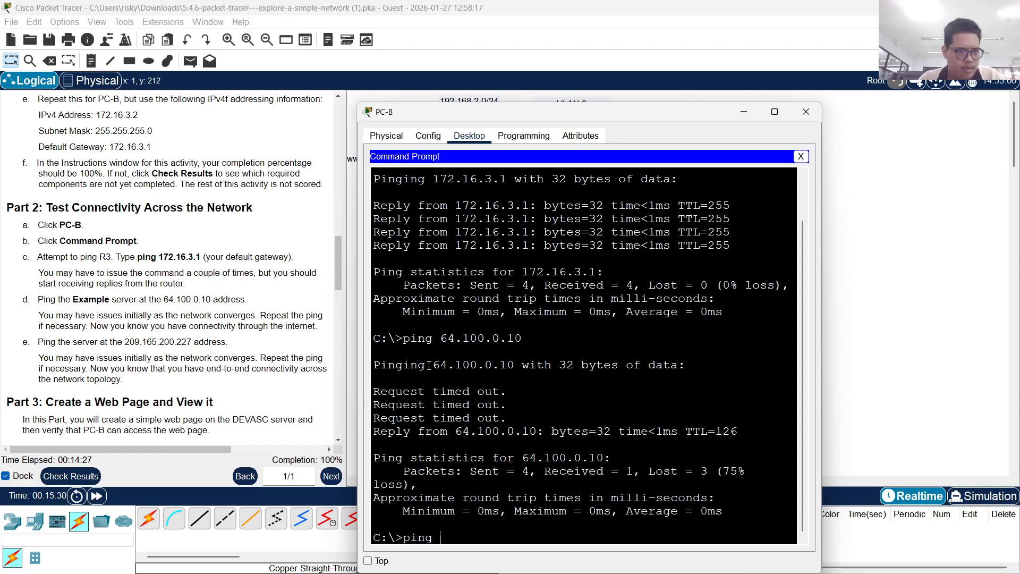
type("1")
key("BackSpace")
type("209")
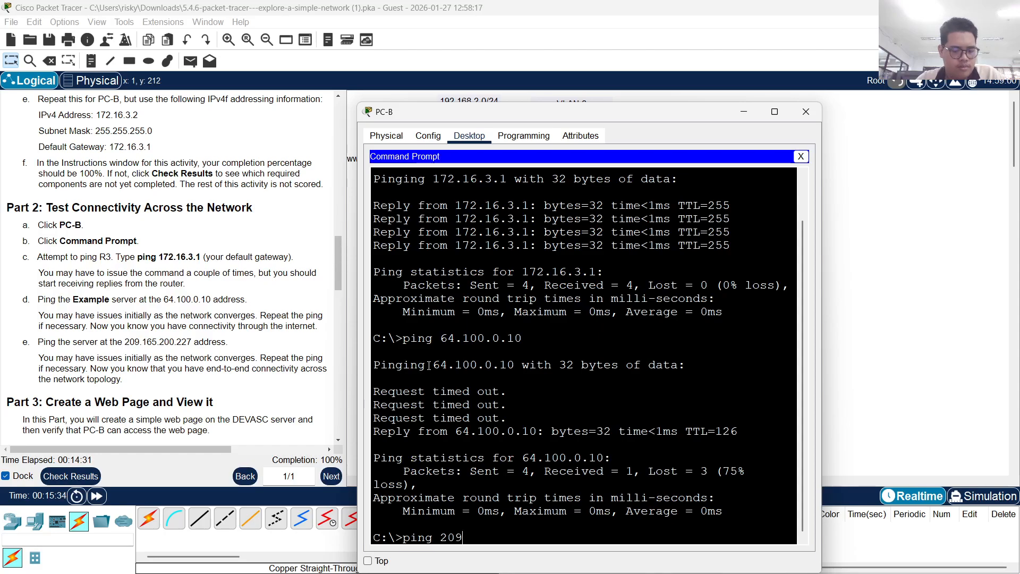
type(".16")
type("5")
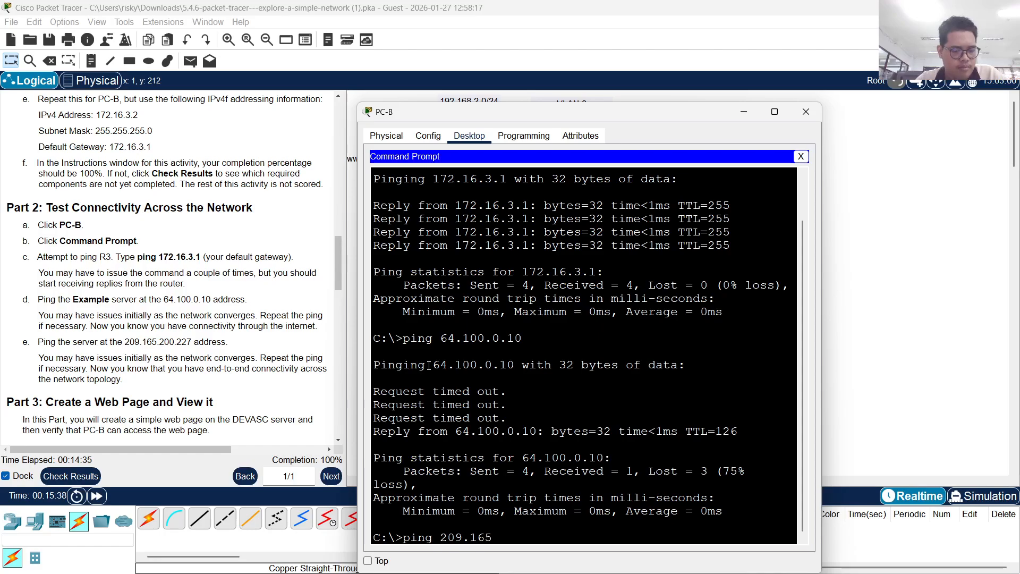
type(".200")
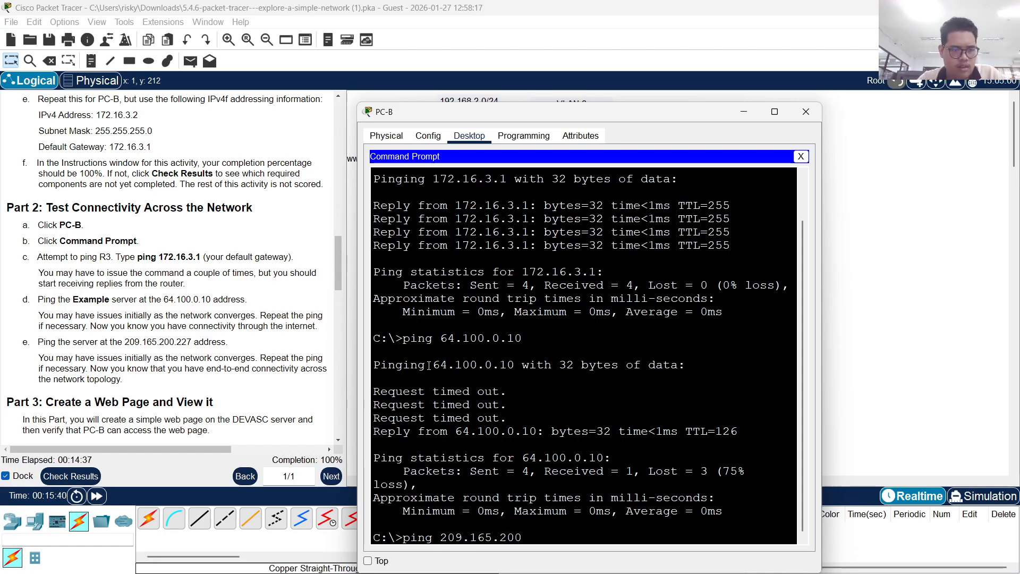
type(".227")
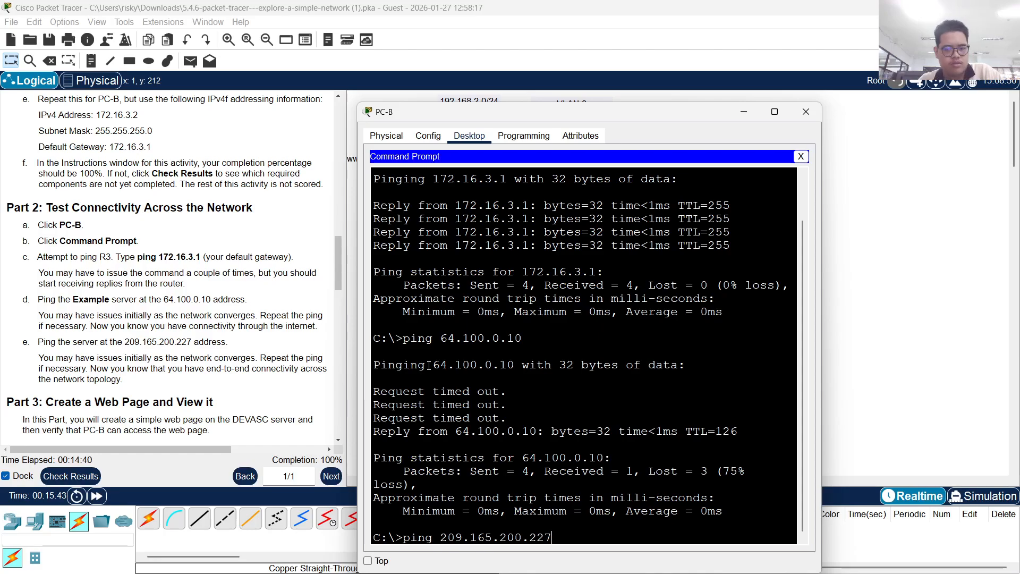
key("Return")
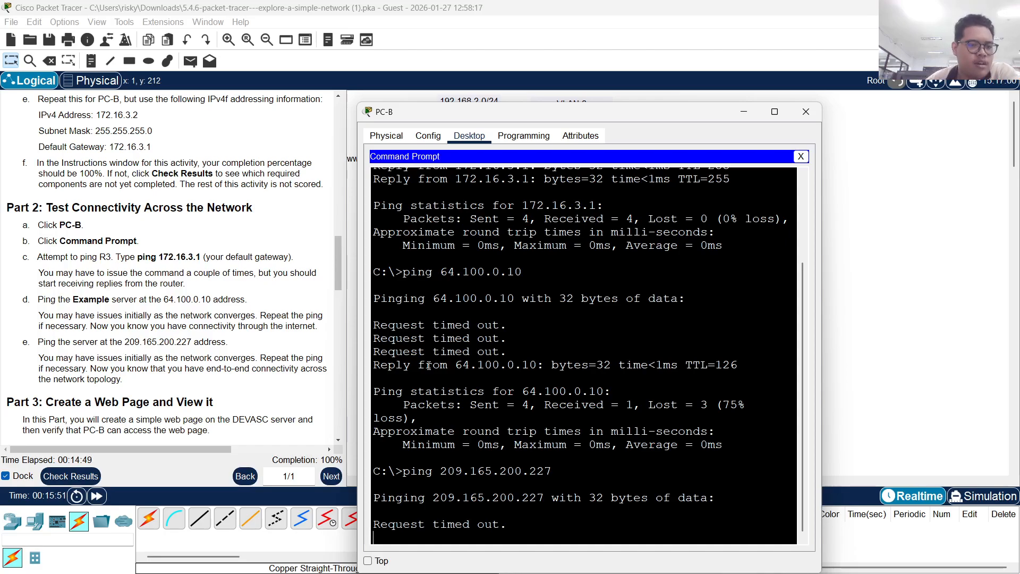
scroll(242, 365, "down", 2)
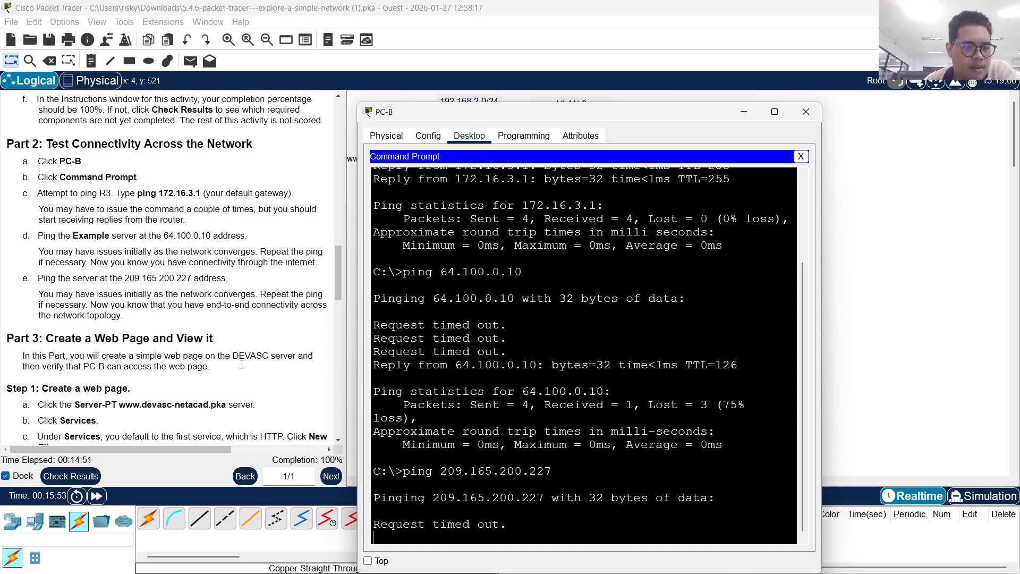
scroll(242, 364, "down", 1)
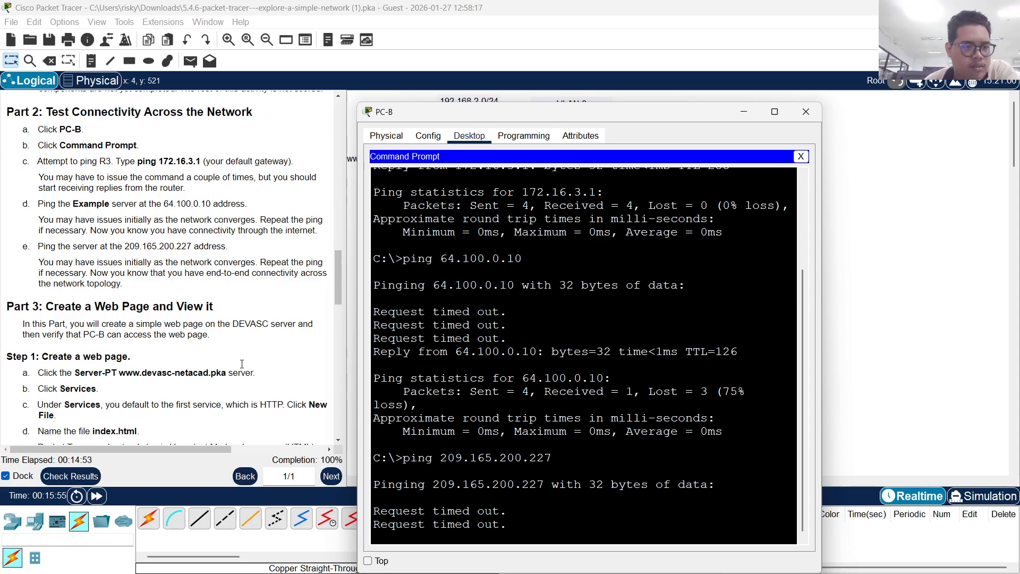
scroll(241, 364, "down", 2)
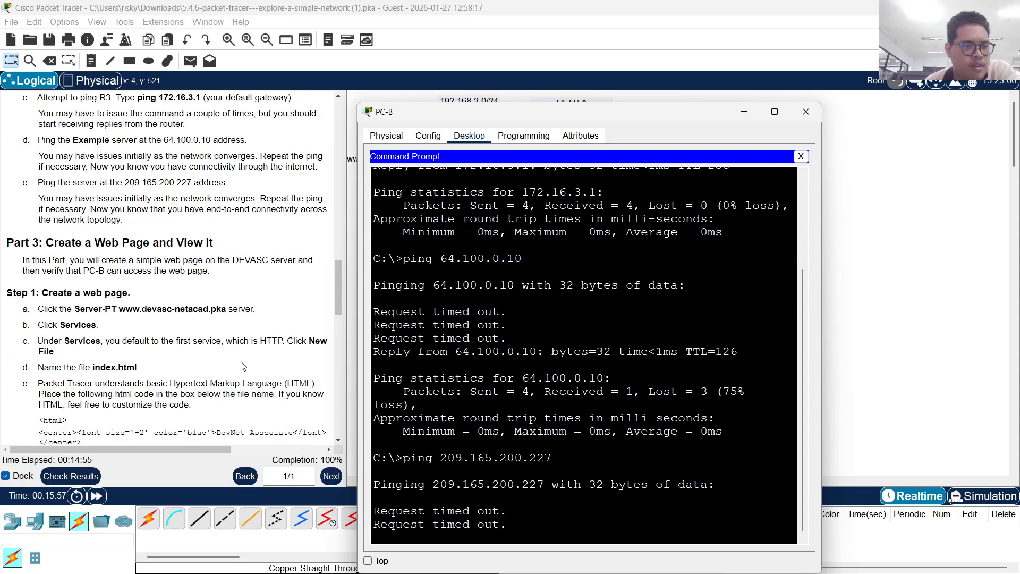
scroll(243, 367, "down", 1)
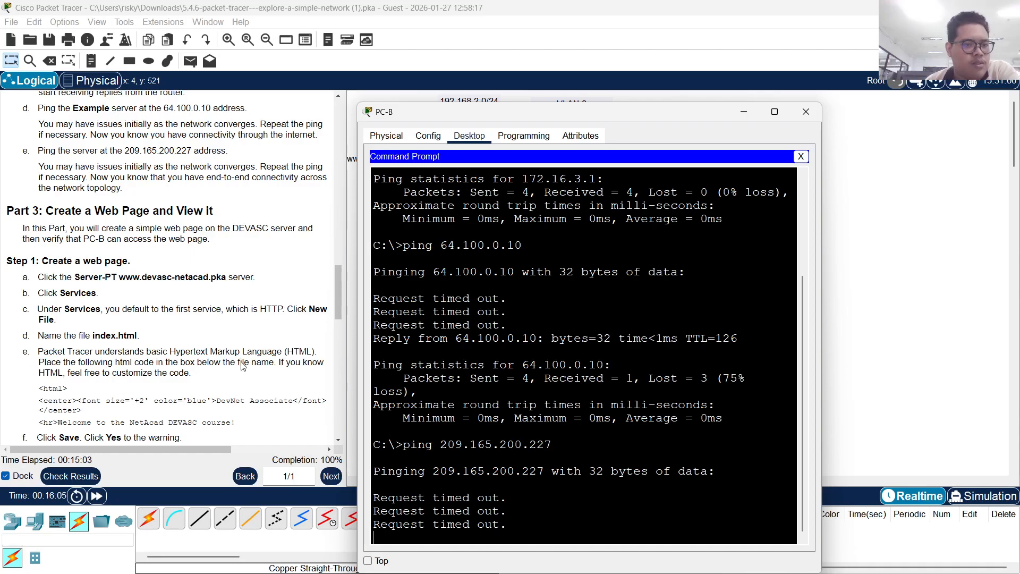
left_click(754, 112)
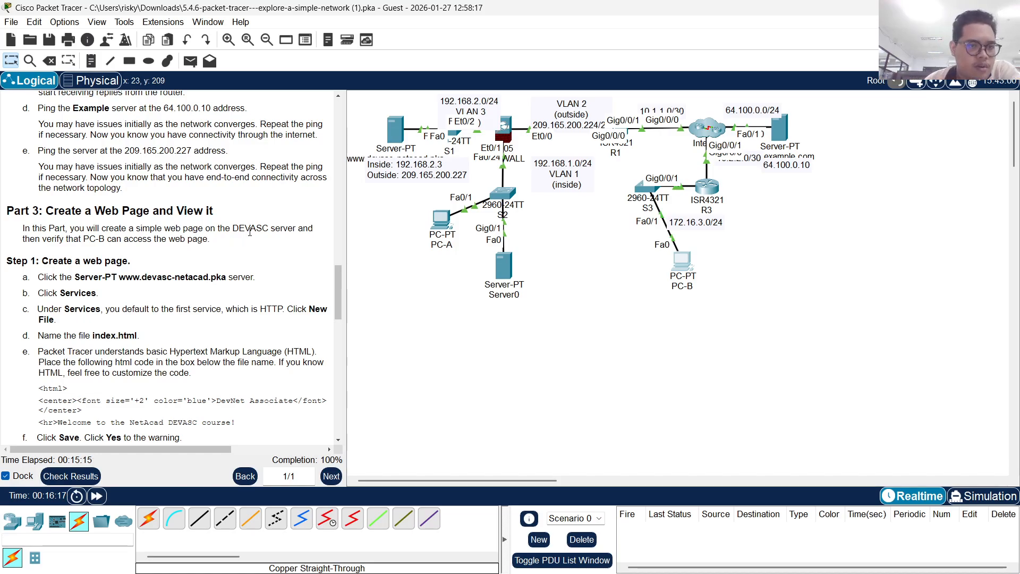
mouse_move(395, 129)
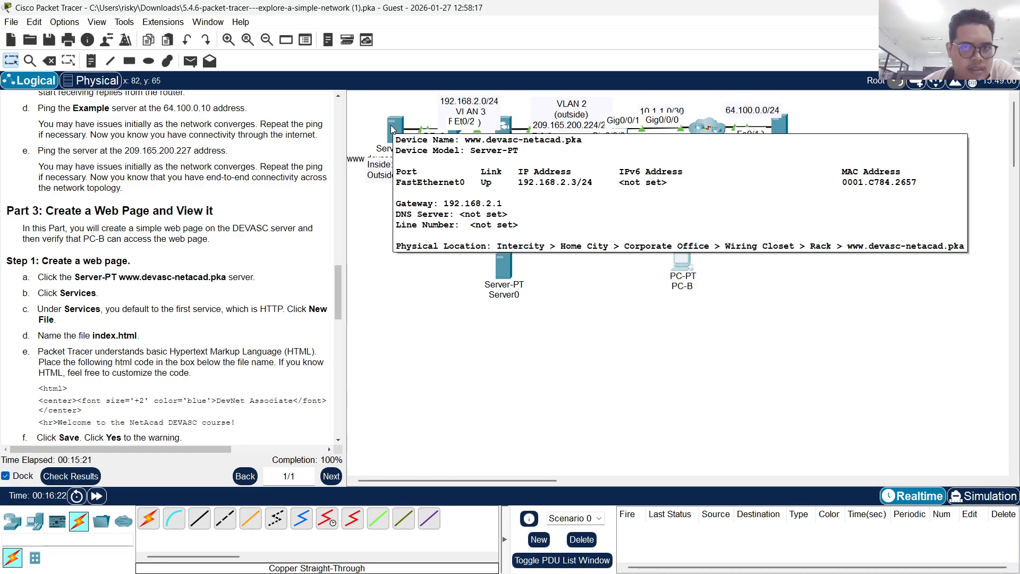
left_click(392, 129)
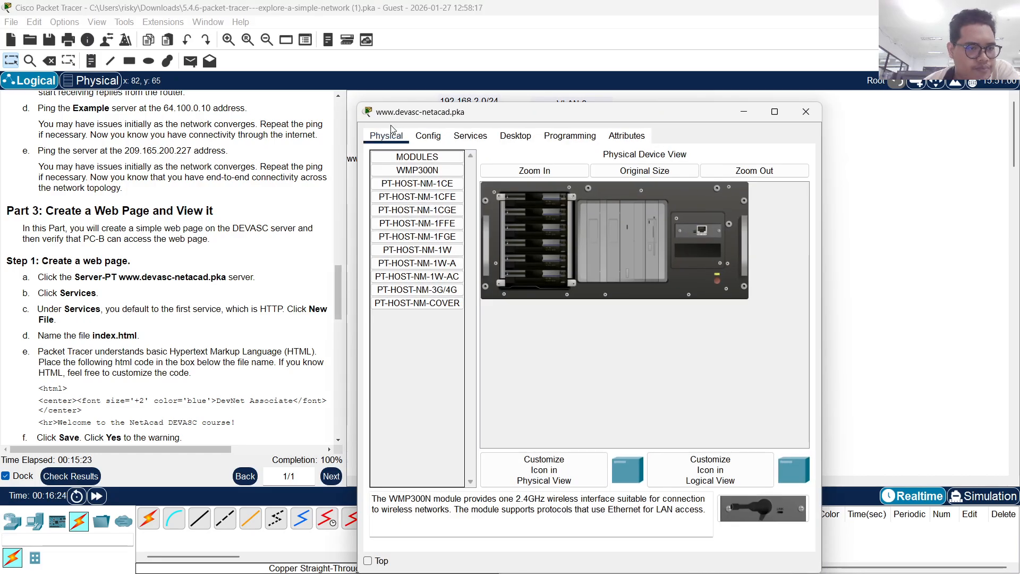
left_click(471, 135)
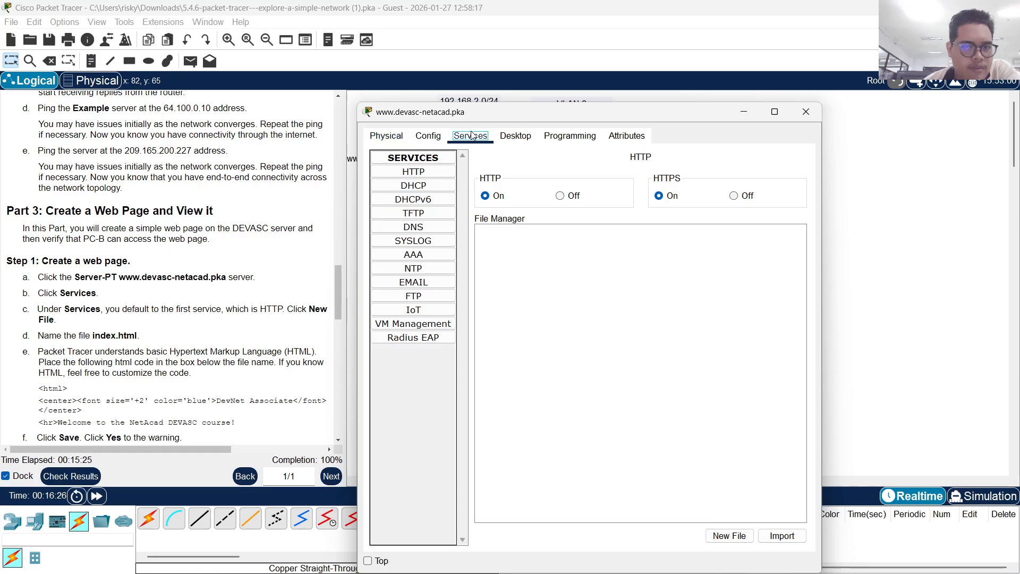
left_click(743, 111)
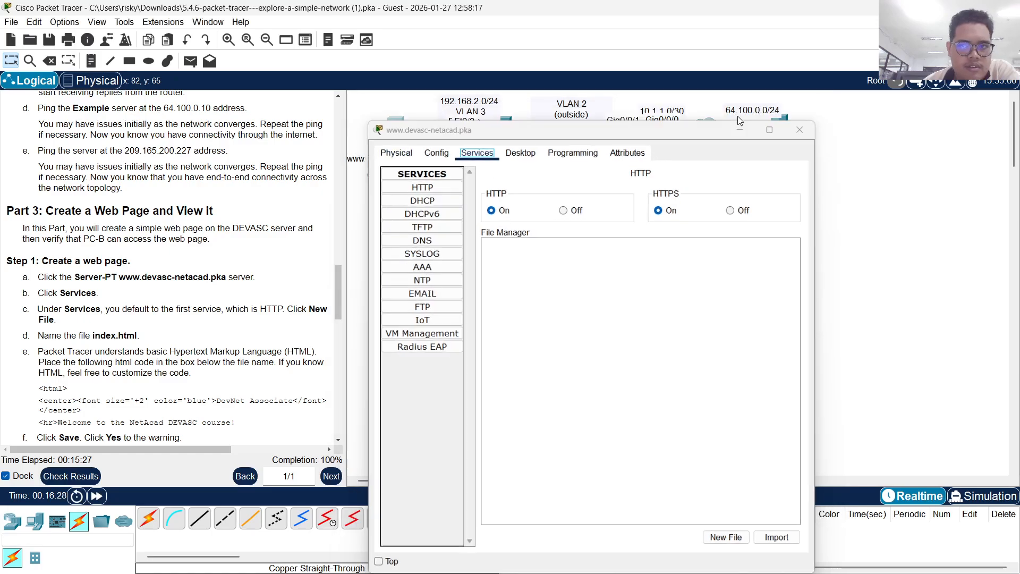
left_click(686, 257)
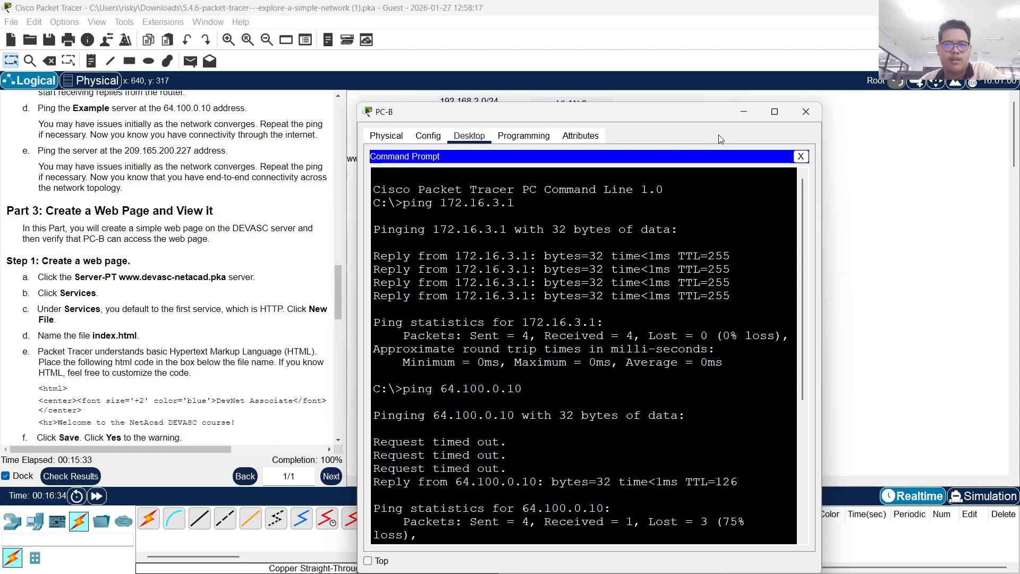
left_click(743, 112)
left_click(461, 154)
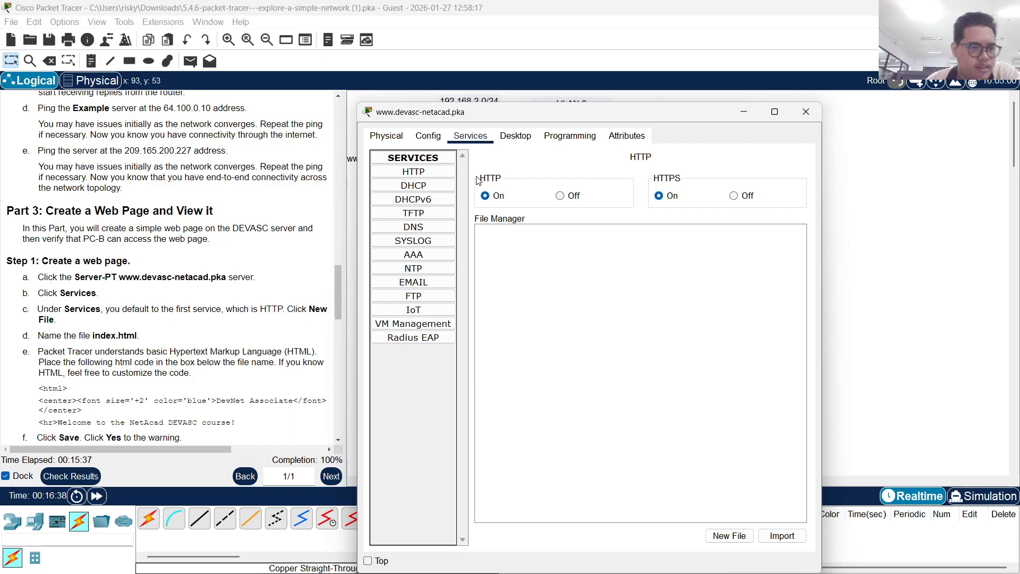
left_click(420, 158)
left_click(420, 159)
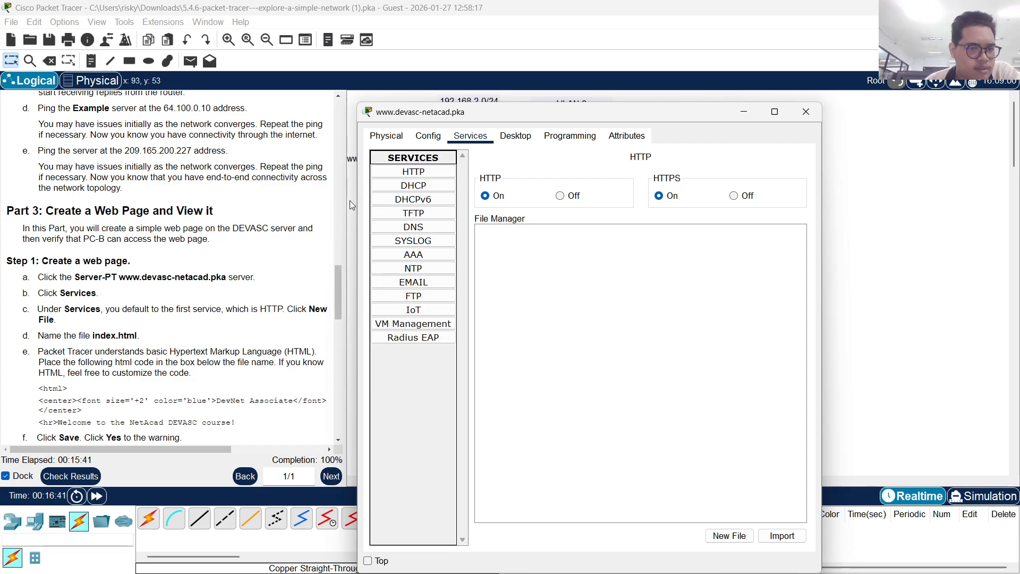
Create a new file in the server's HTTP service and name it index.html
scroll(319, 212, "down", 1)
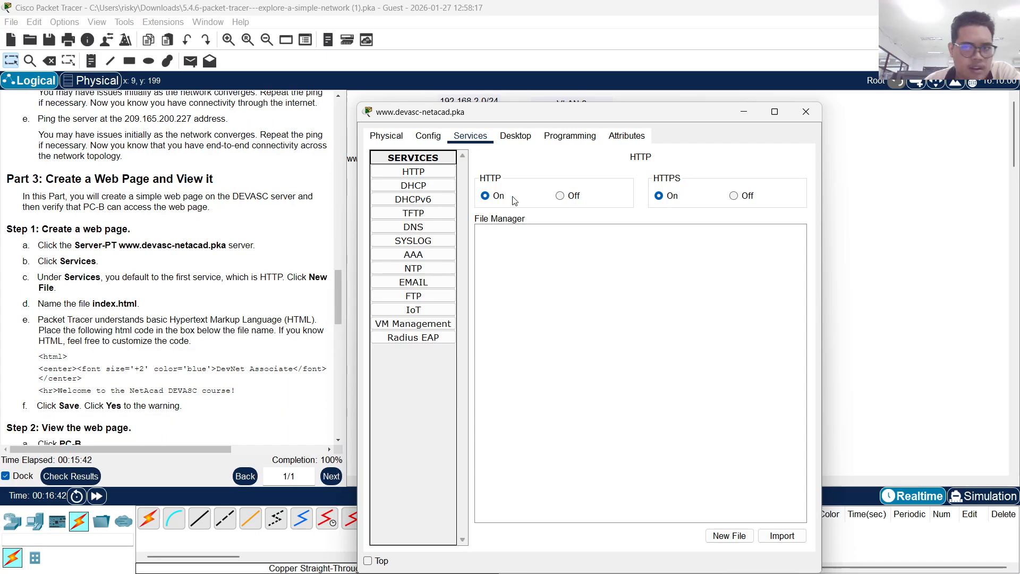
left_click(725, 535)
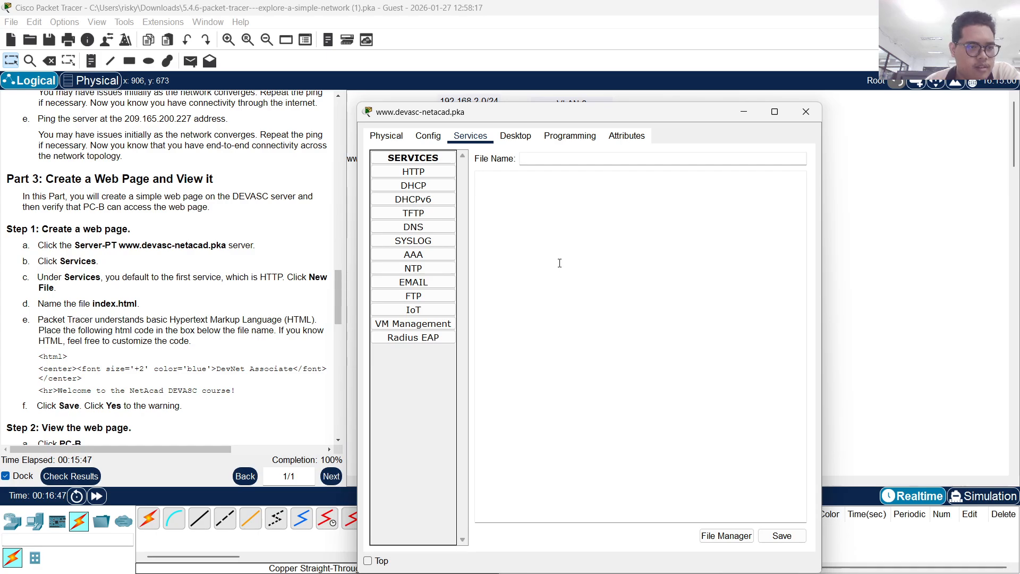
scroll(227, 277, "down", 1)
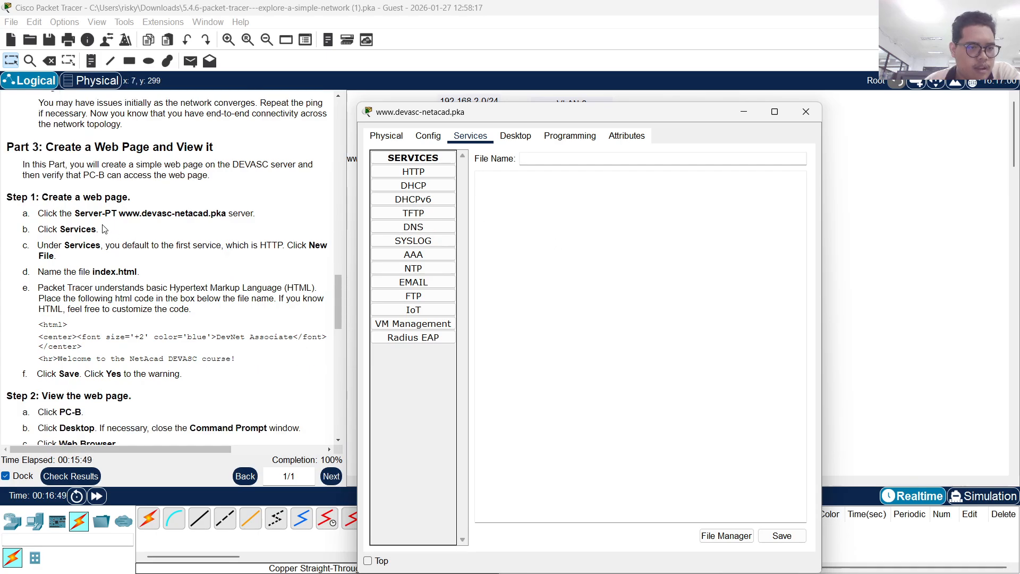
left_click_drag(93, 271, 135, 272)
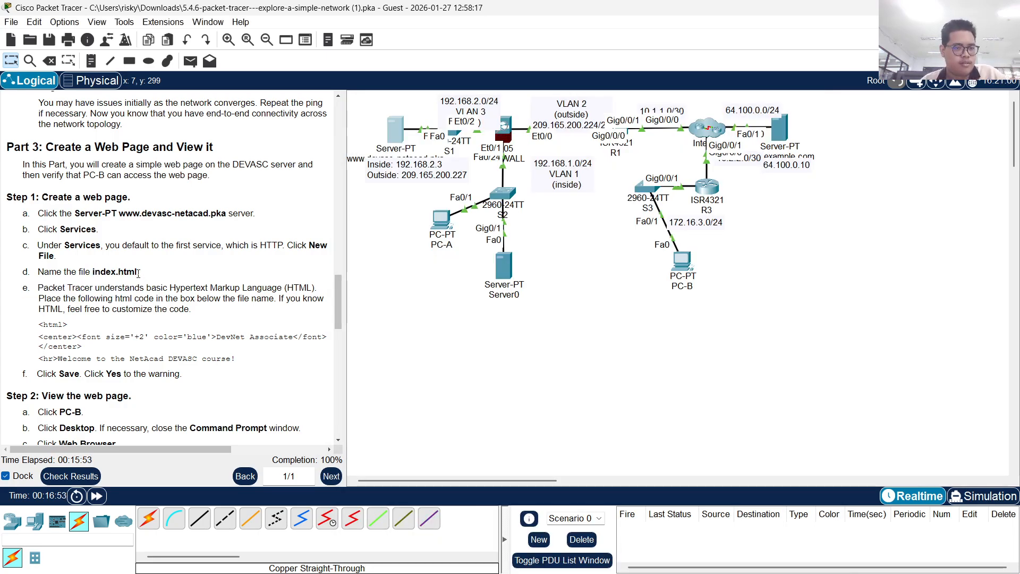
left_click_drag(93, 271, 138, 273)
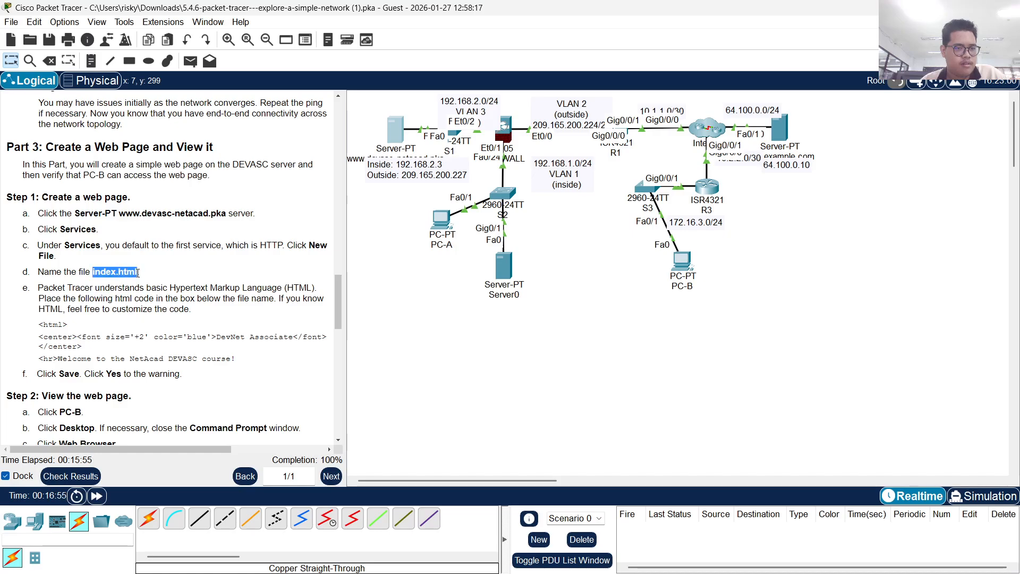
left_click(395, 128)
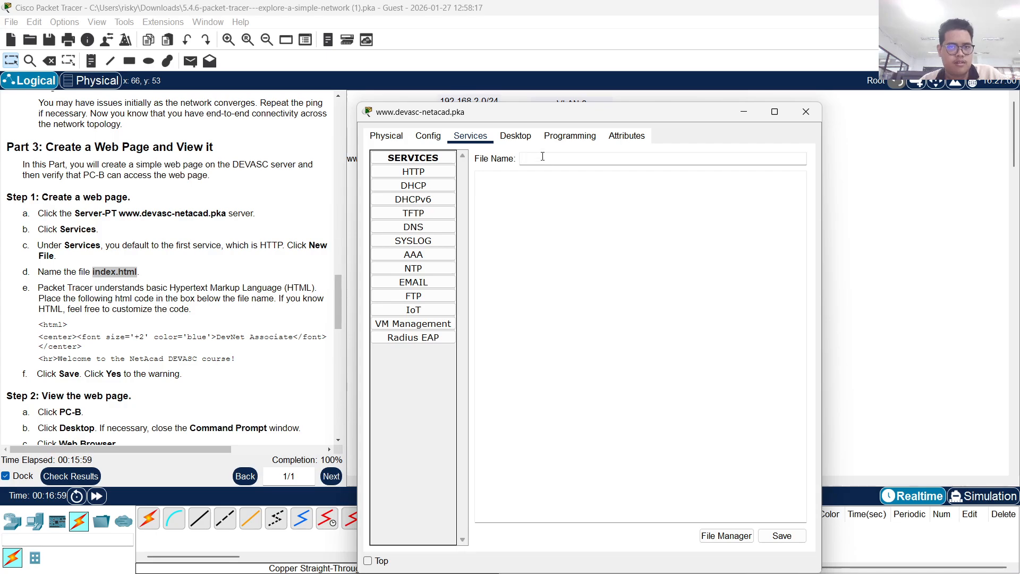
type("inde")
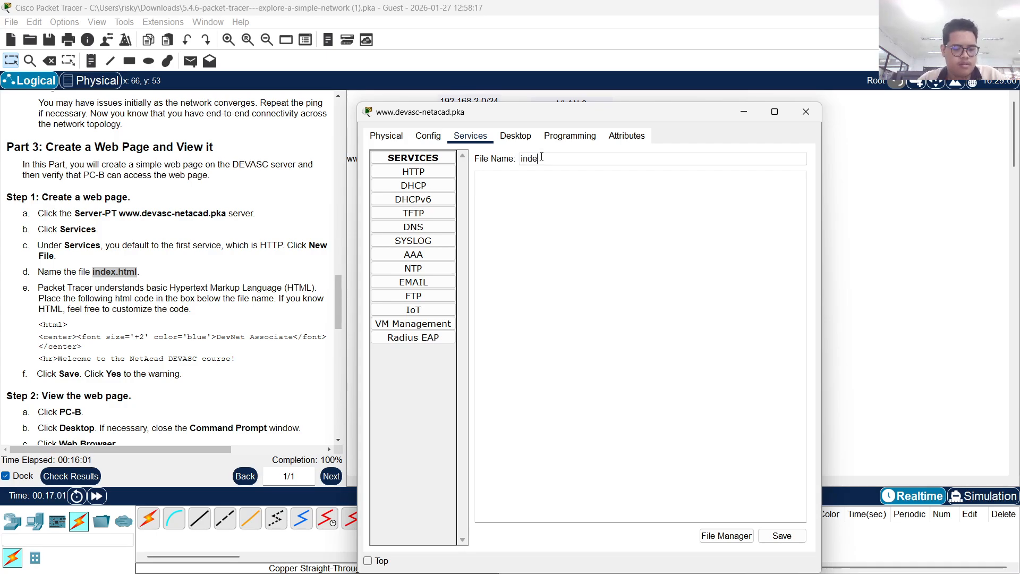
type("x.html")
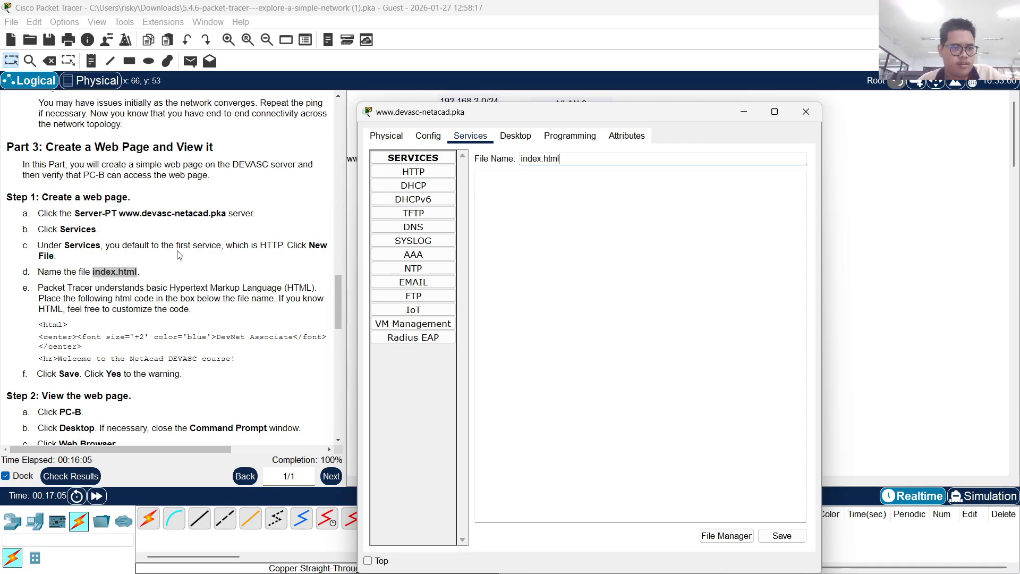
Copy the sample HTML code from the Step 1 instructions and paste it into the body of index.html
left_click(42, 323)
left_click_drag(42, 324, 233, 359)
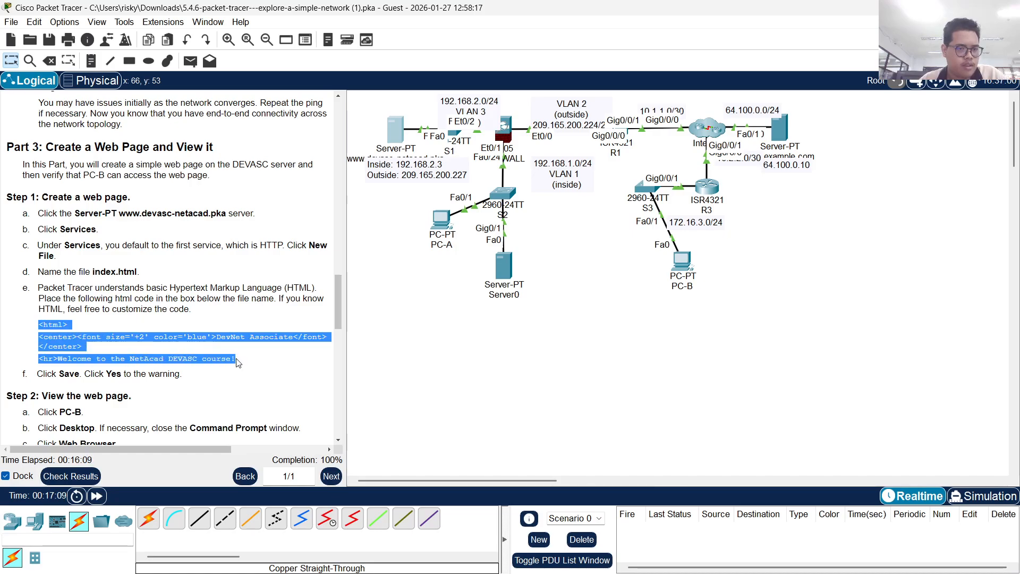
right_click(208, 334)
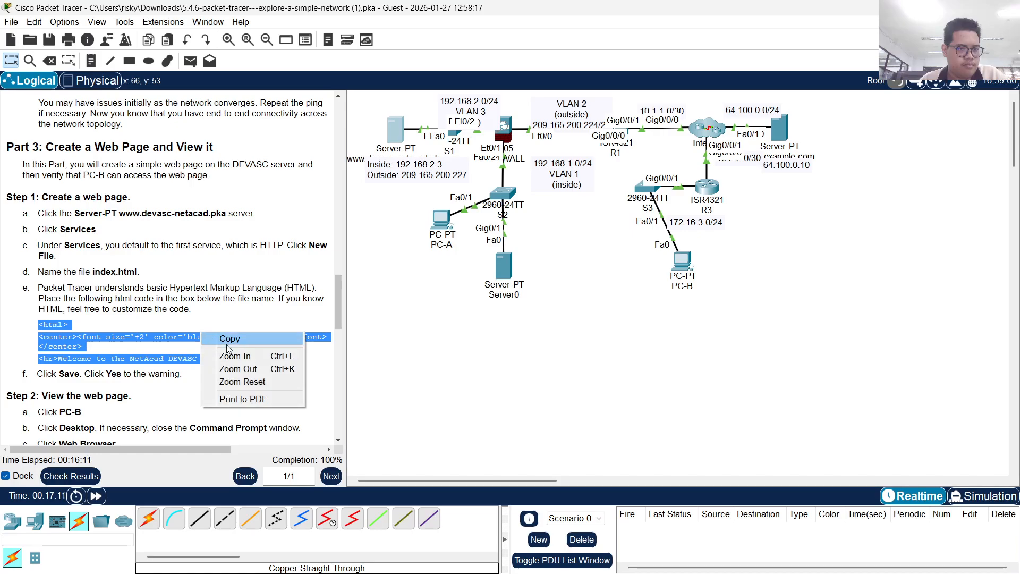
left_click(229, 339)
left_click(236, 376)
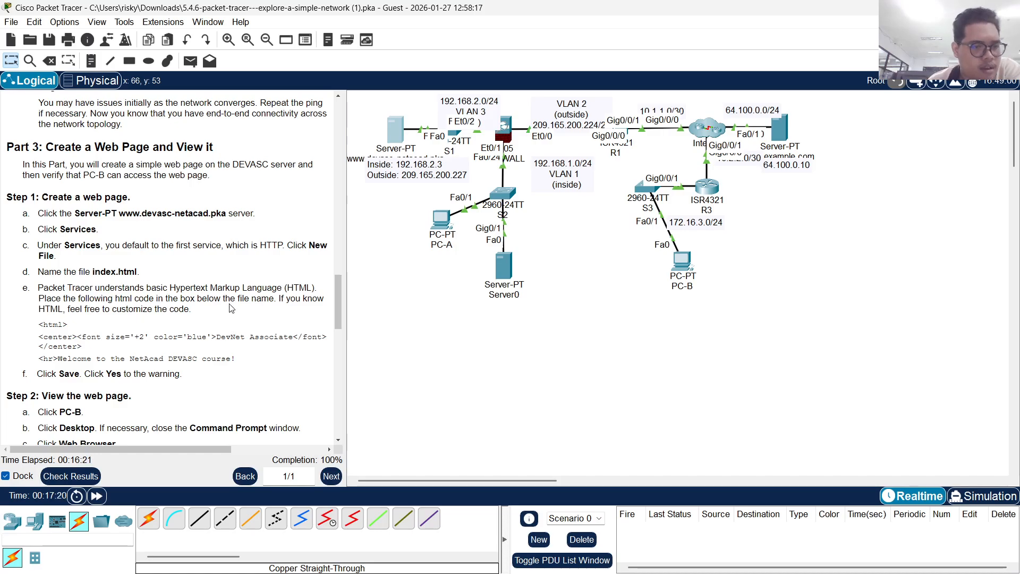
scroll(232, 308, "down", 2)
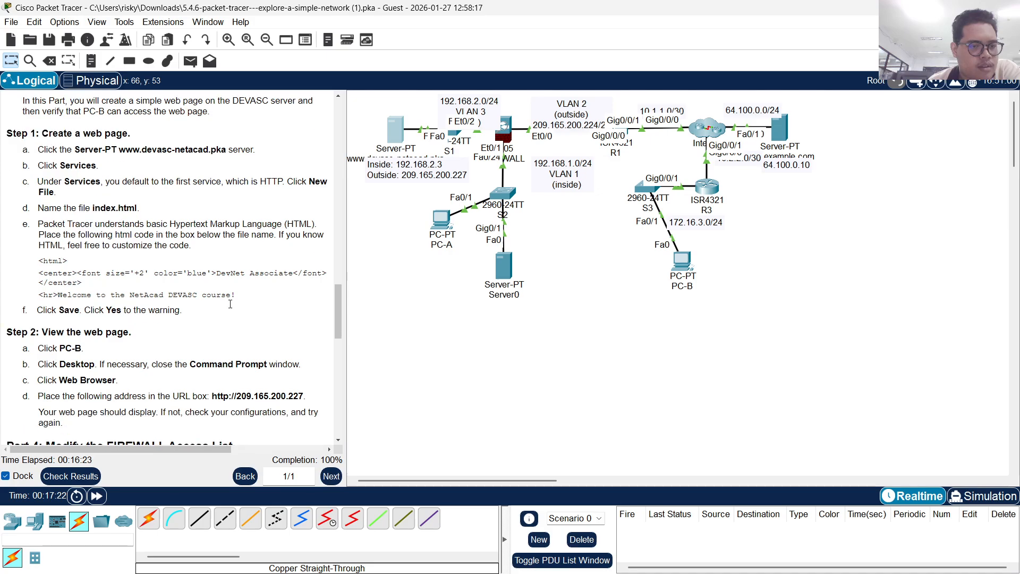
left_click(399, 129)
right_click(538, 187)
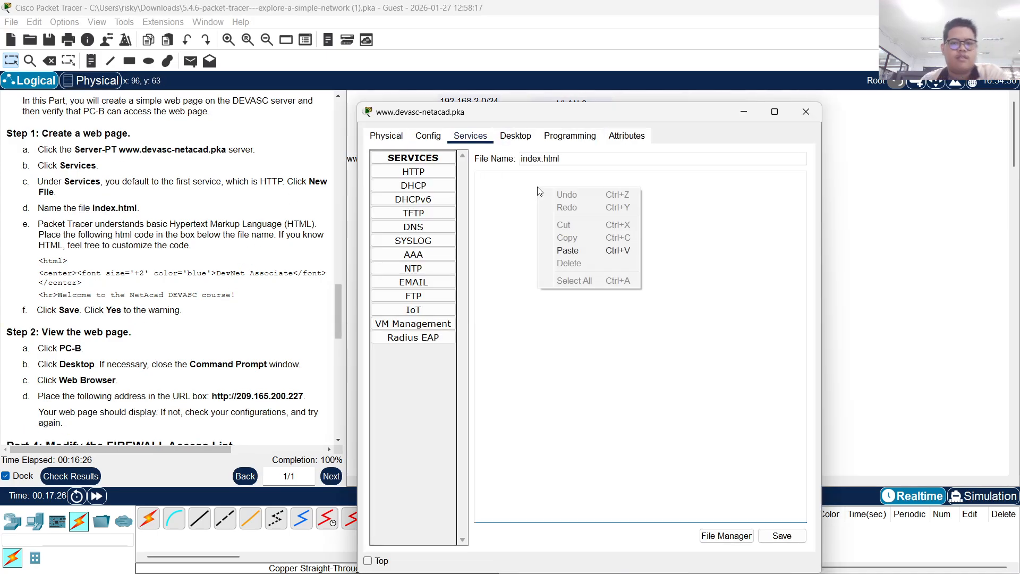
left_click(575, 240)
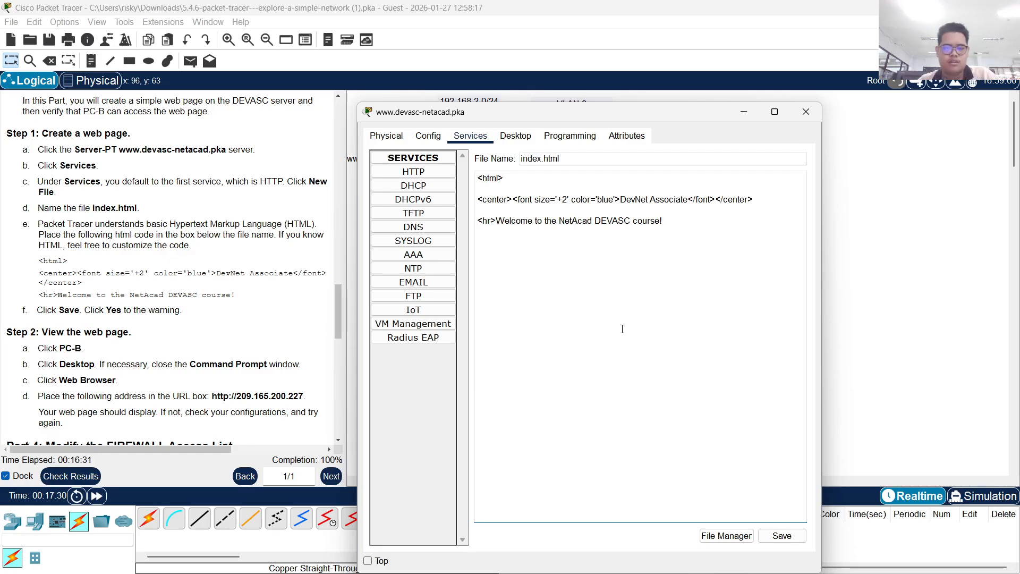
Save index.html on the server, agreeing to overwrite the file with the same name
left_click(782, 536)
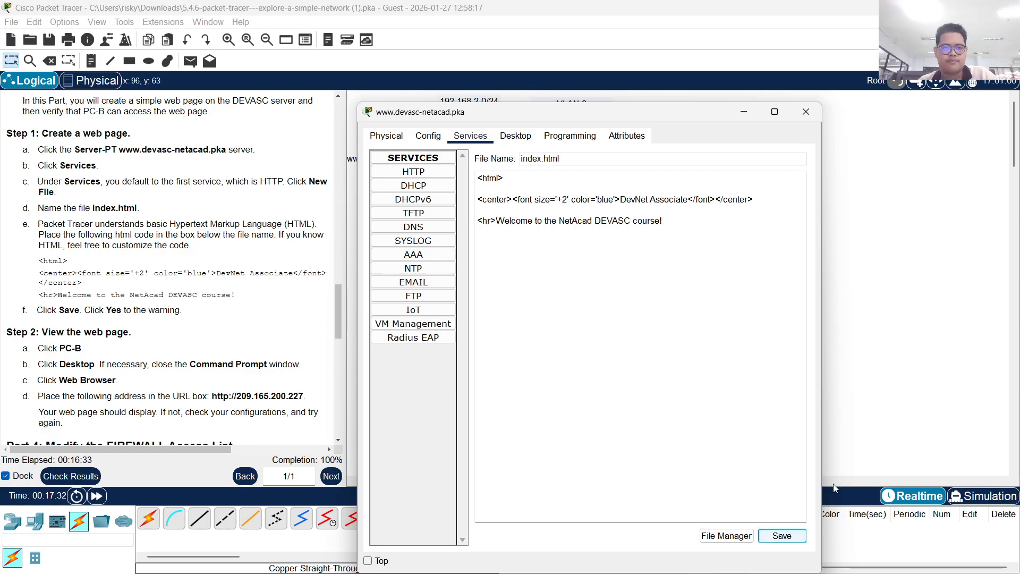
left_click(781, 536)
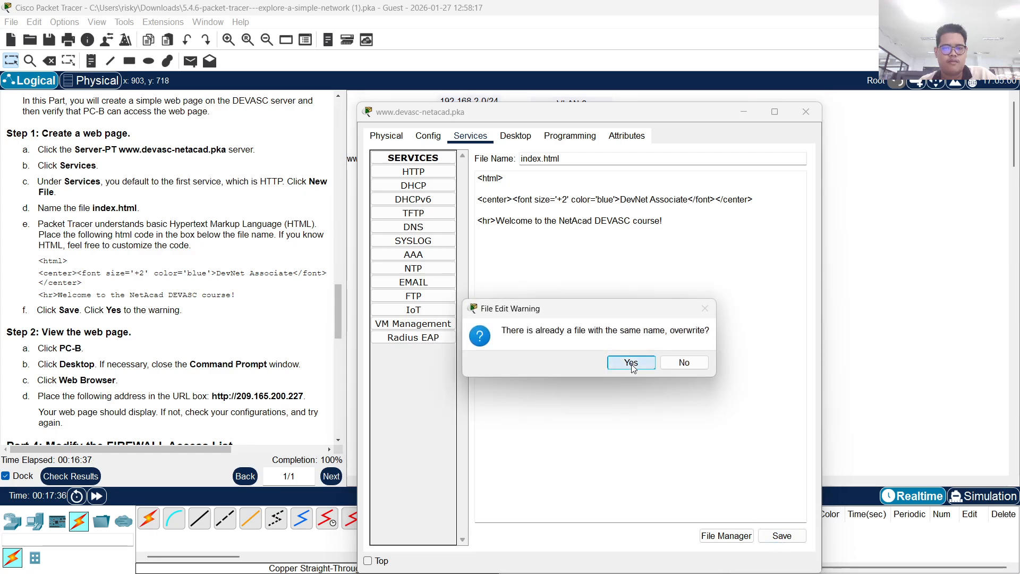
left_click(632, 365)
left_click(791, 538)
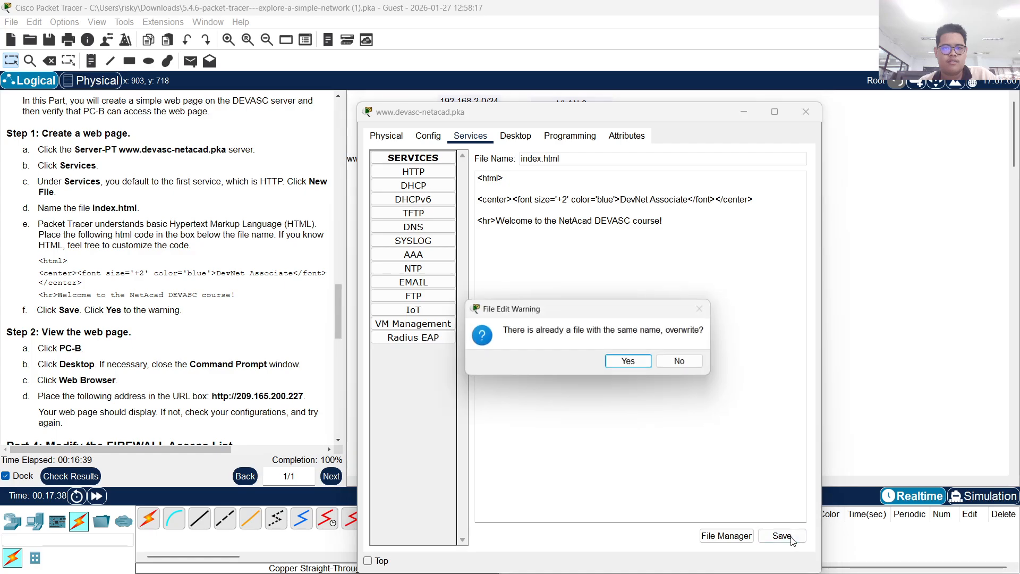
left_click(630, 363)
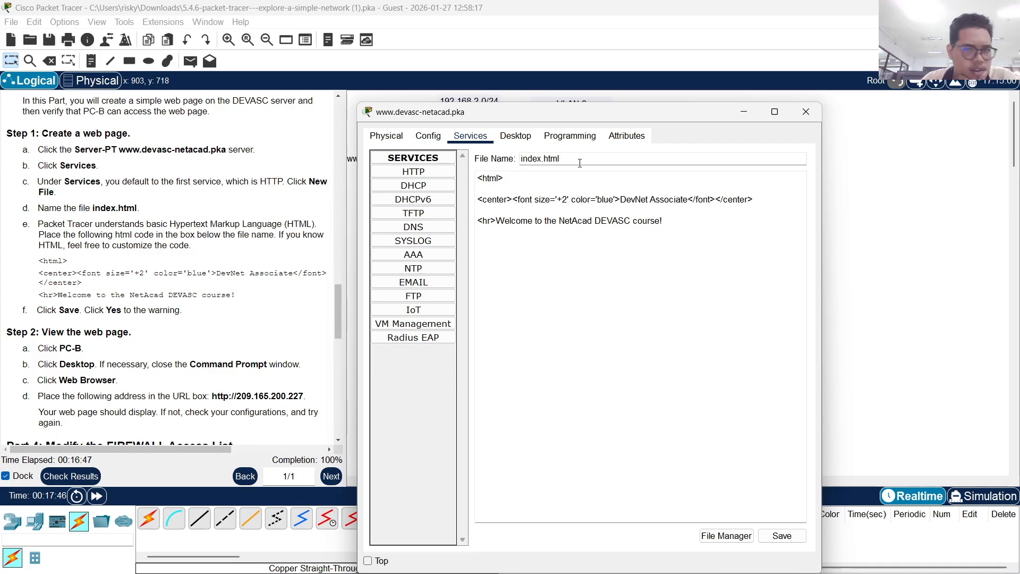
left_click(778, 536)
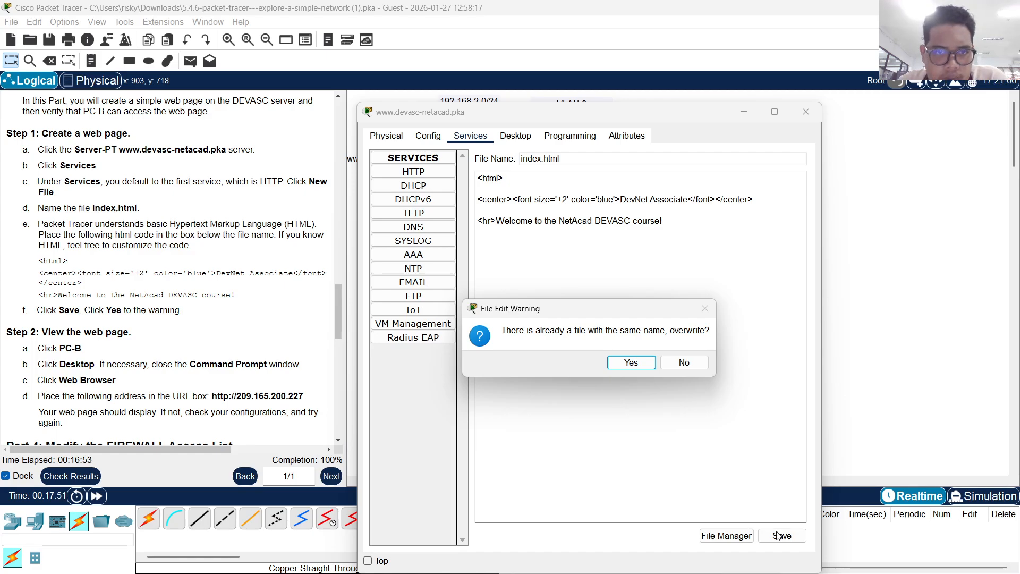
left_click(648, 365)
Check the HTTP service's file list for index.html, glance at the neighbouring services and close the server's window
left_click(419, 173)
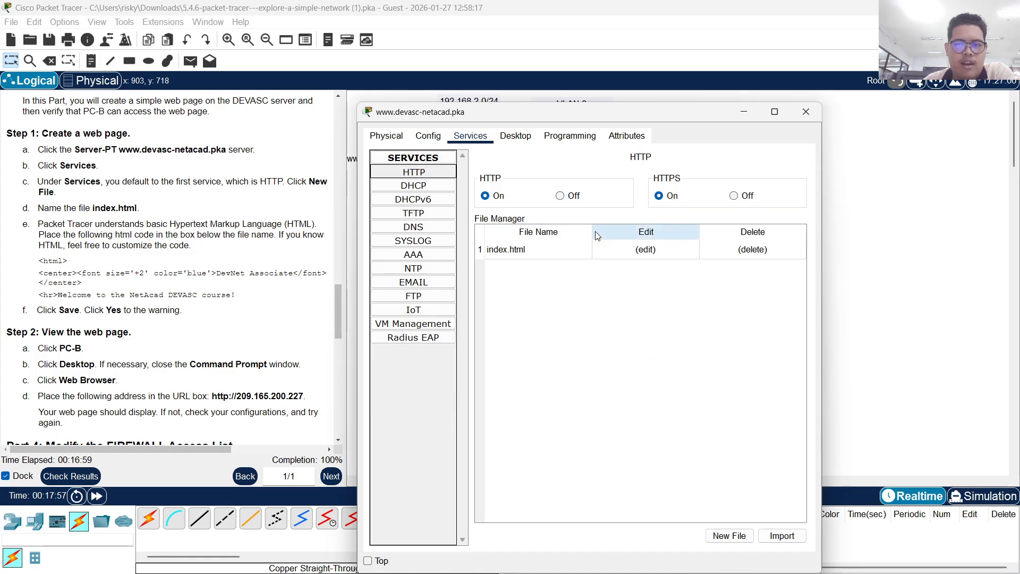
left_click(424, 185)
left_click(417, 213)
left_click(434, 187)
left_click(435, 173)
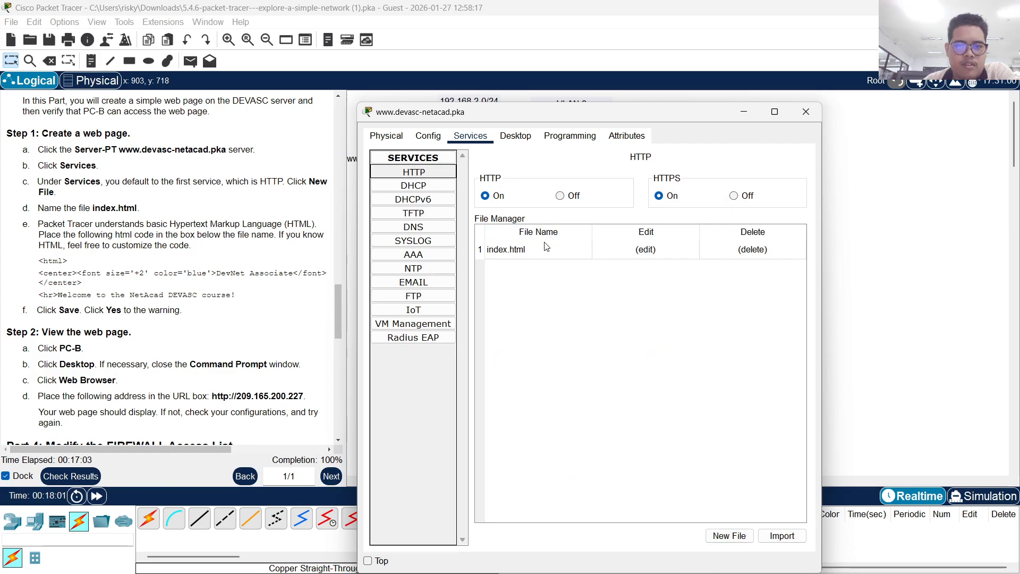
left_click(805, 111)
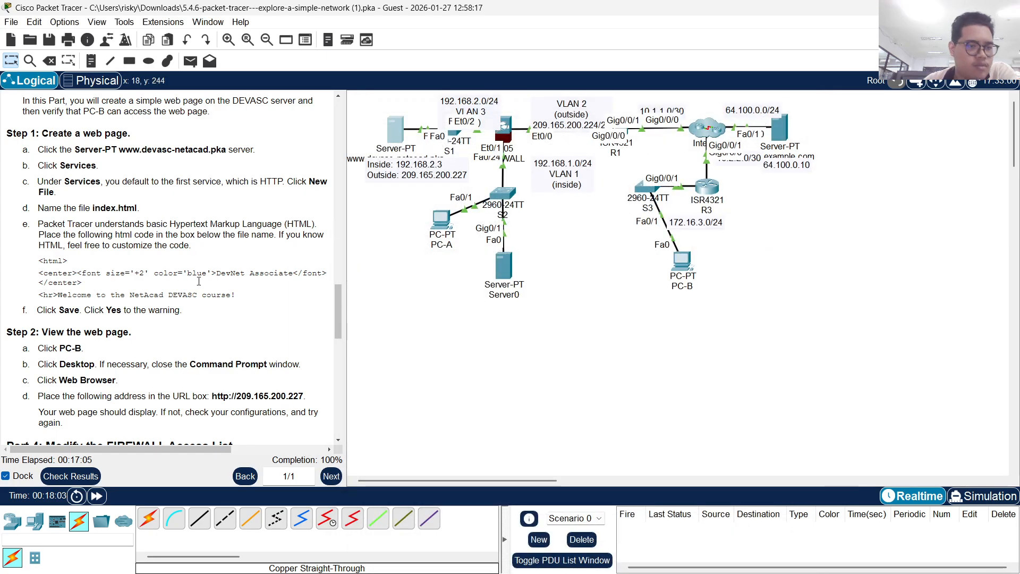
Read on to the web page viewing instructions and open PC-B's Web Browser in place of its Command Prompt
scroll(187, 333, "down", 3)
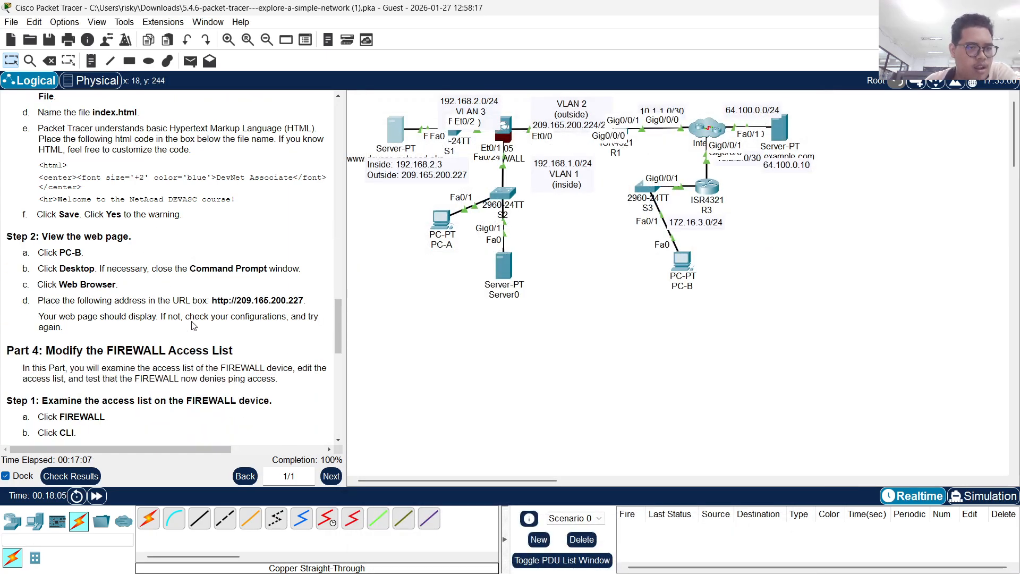
left_click(688, 260)
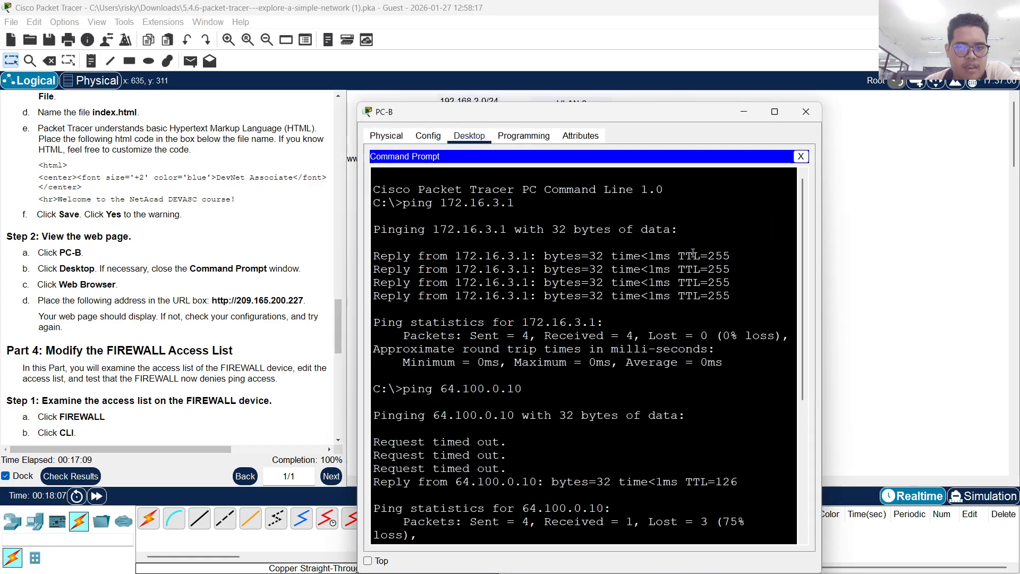
left_click(801, 157)
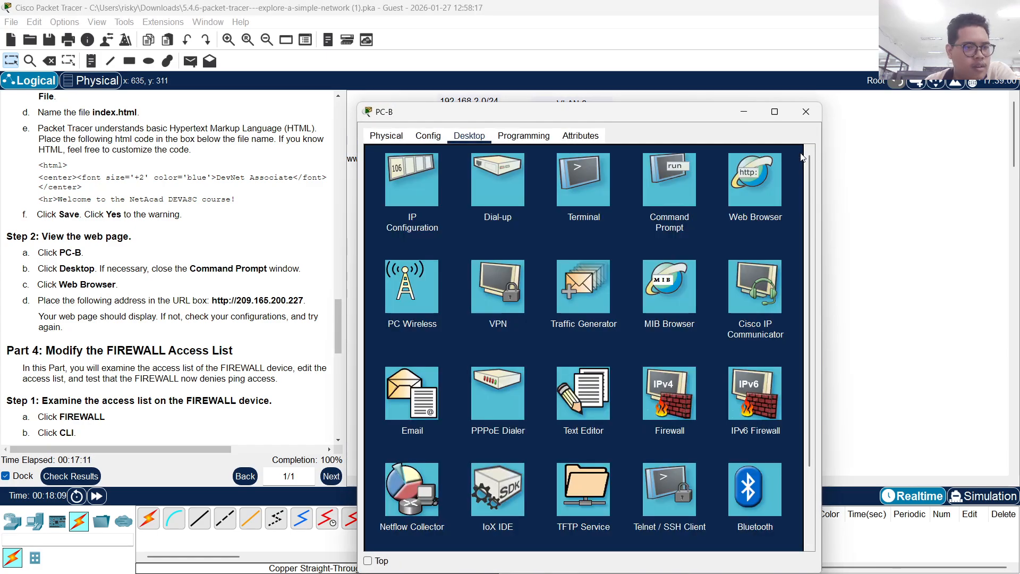
left_click(752, 192)
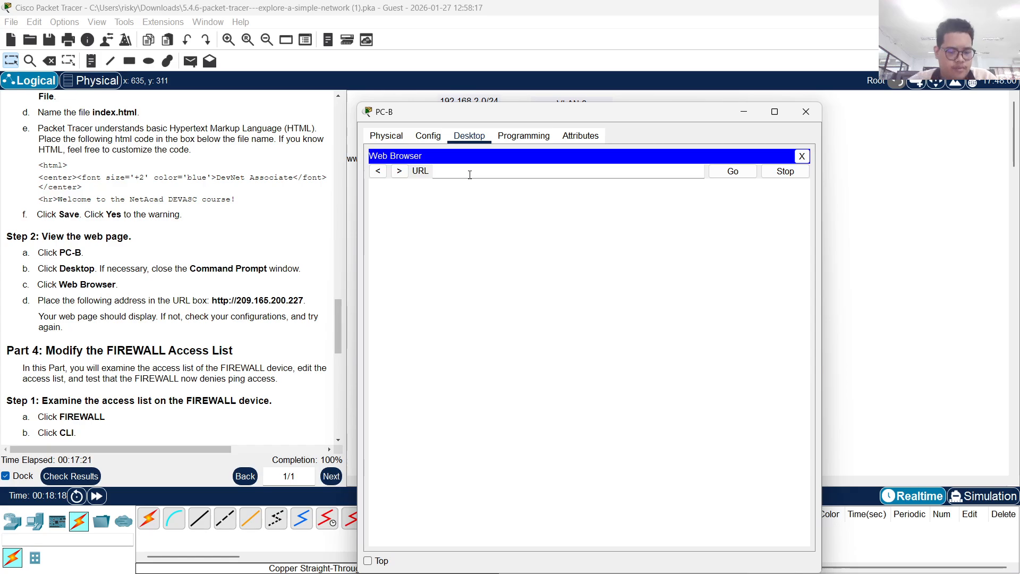
left_click_drag(211, 301, 305, 302)
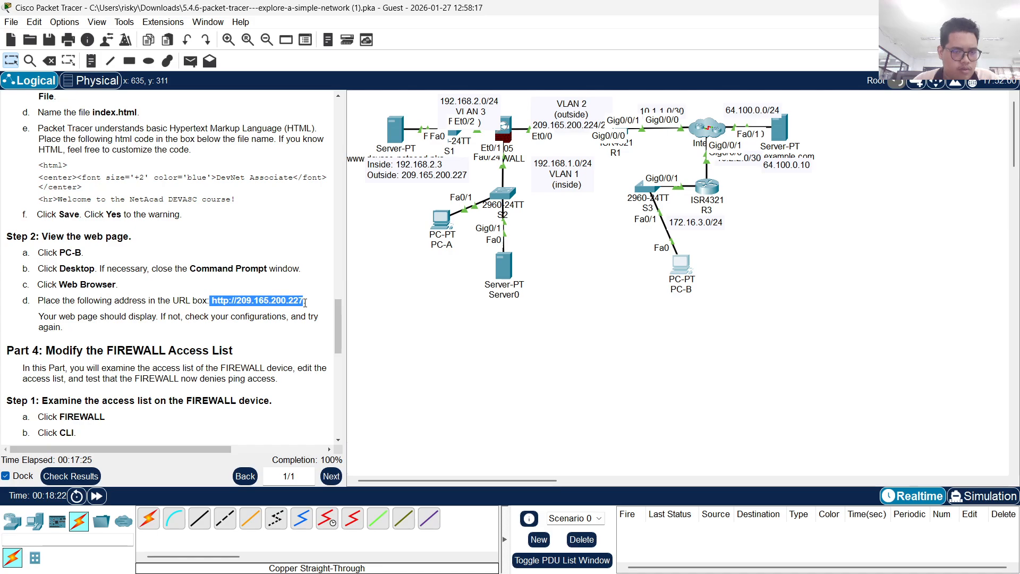
right_click(305, 303)
left_click(319, 309)
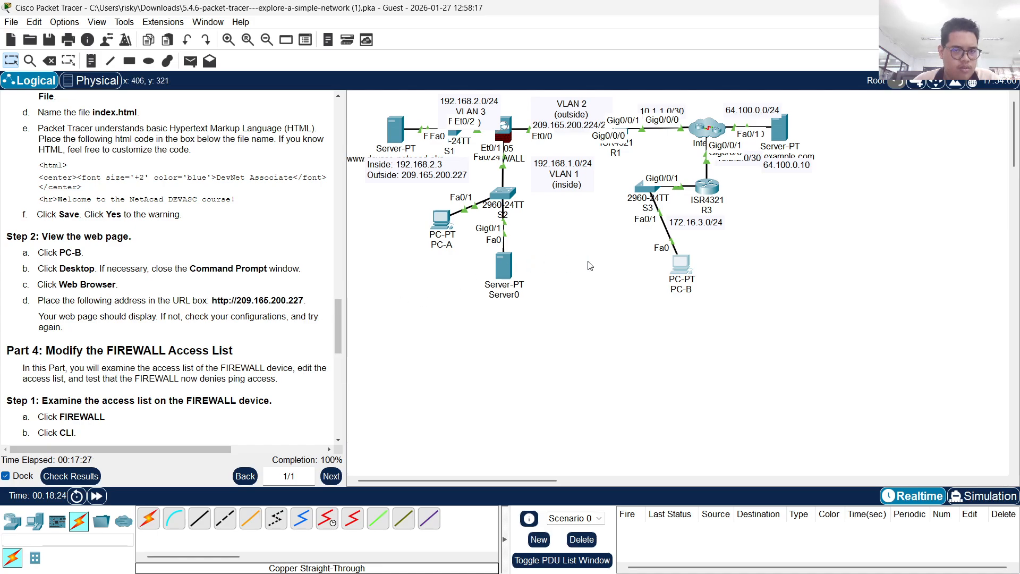
left_click(683, 264)
right_click(485, 171)
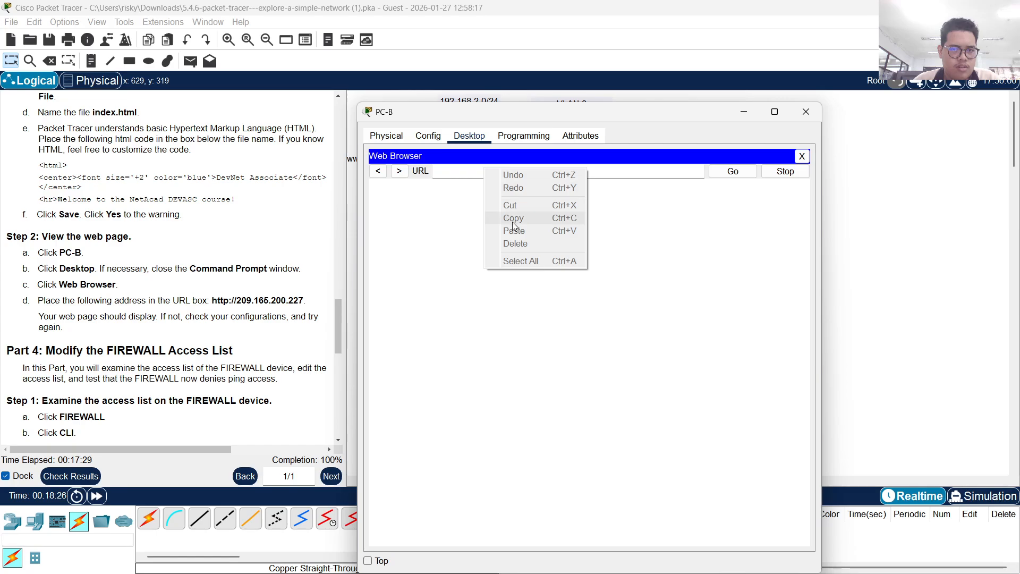
left_click(450, 171)
right_click(450, 171)
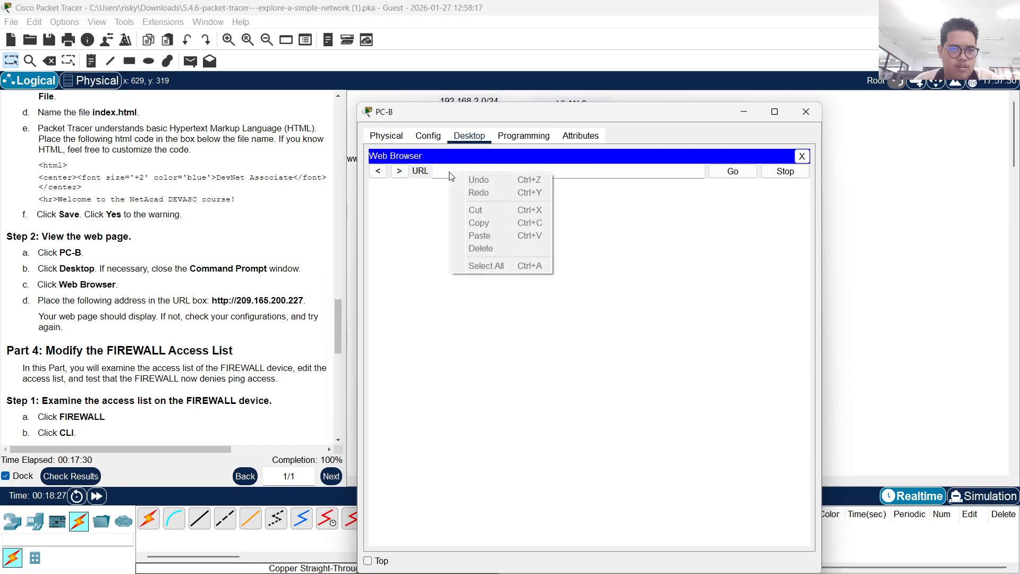
left_click(278, 362)
left_click_drag(212, 301, 304, 301)
right_click(296, 300)
left_click(319, 306)
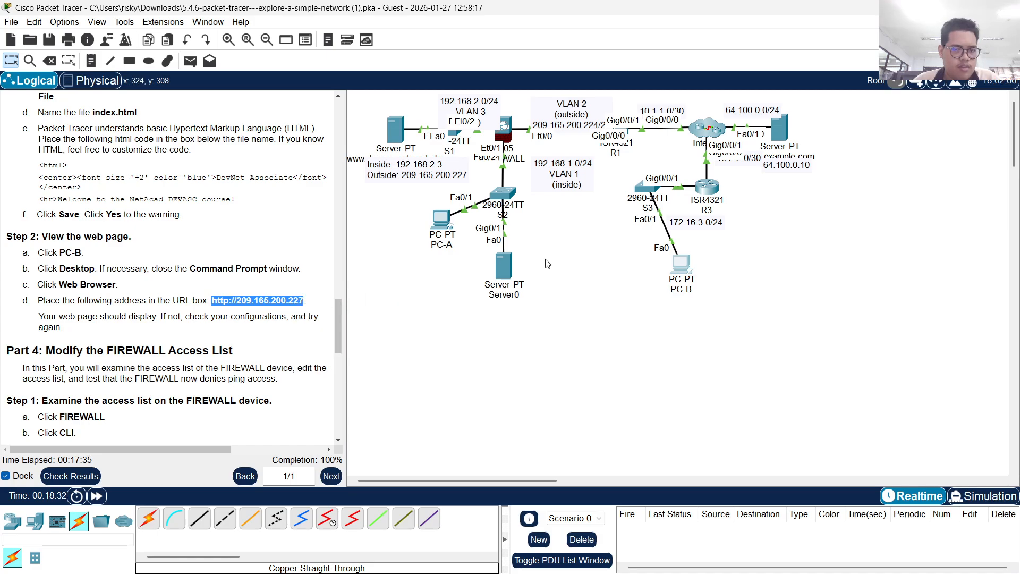
left_click(680, 263)
right_click(486, 175)
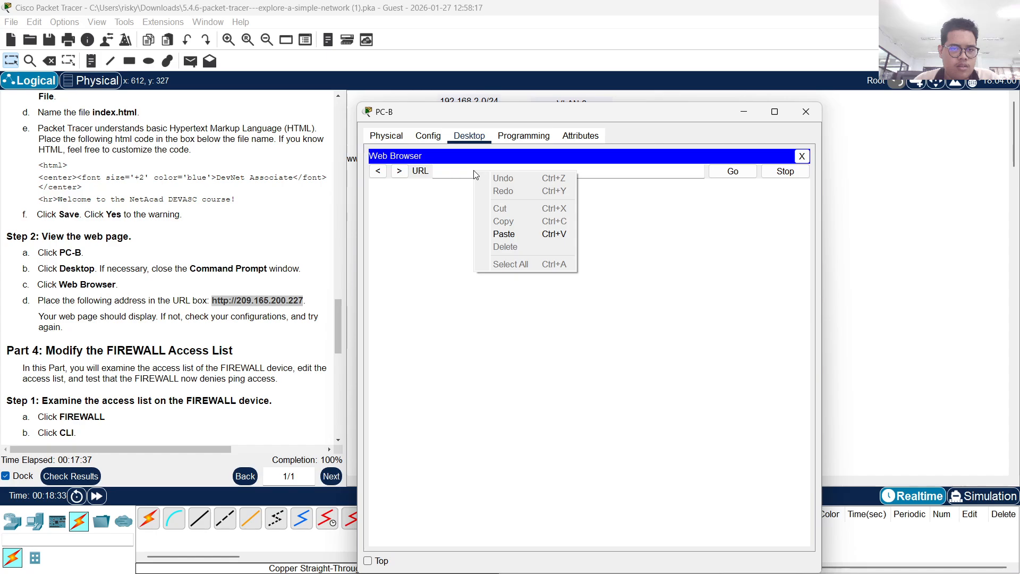
left_click(510, 232)
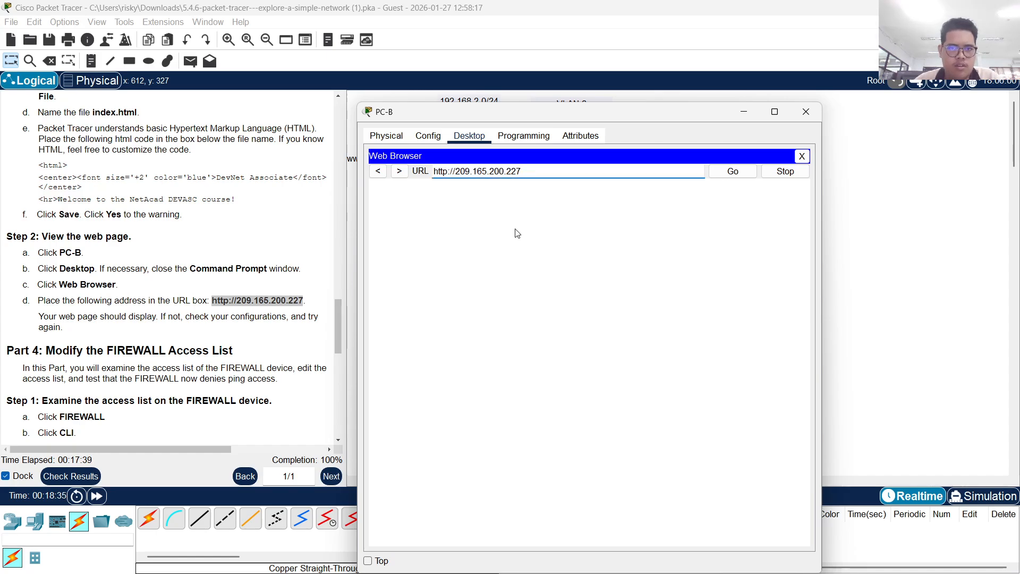
key("Return")
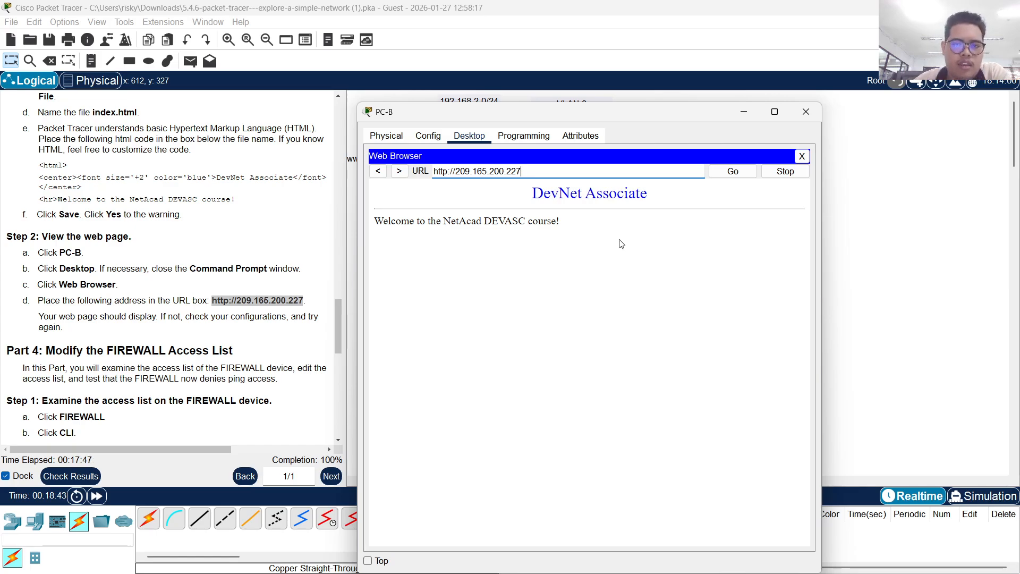
Capture a screenshot of PC-B's window showing the loaded web page
key("super+shift+s")
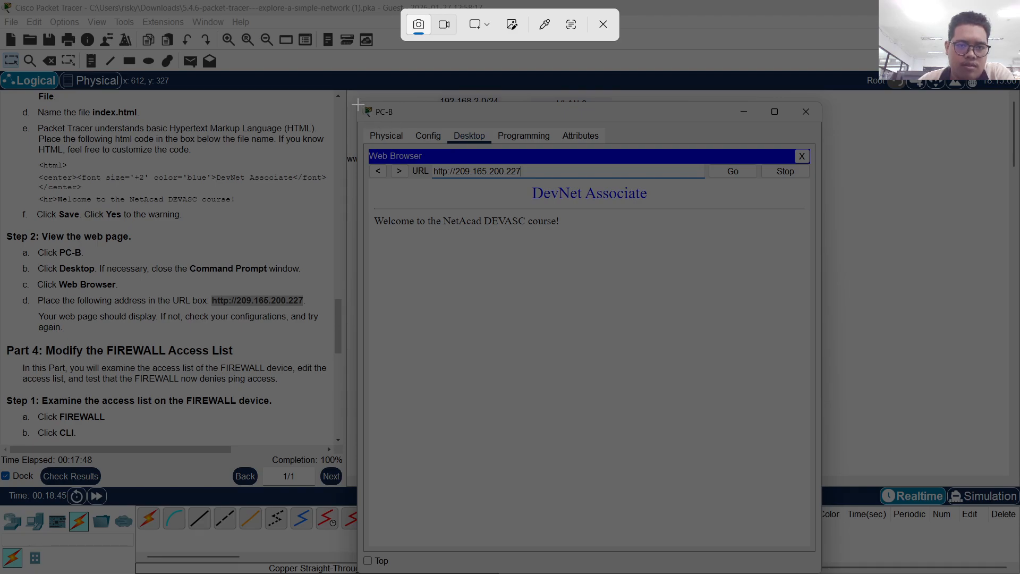
left_click_drag(357, 103, 820, 377)
left_click_drag(820, 378, 820, 378)
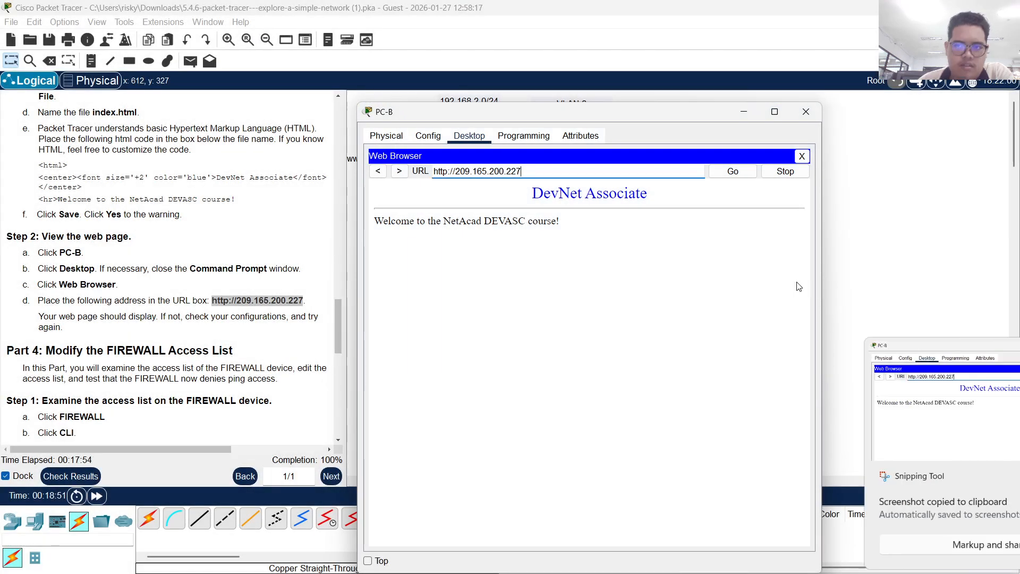
Read on to Part 4, minimize PC-B's window and open the command line interface of the FIREWALL device
scroll(216, 319, "down", 1)
scroll(216, 319, "down", 2)
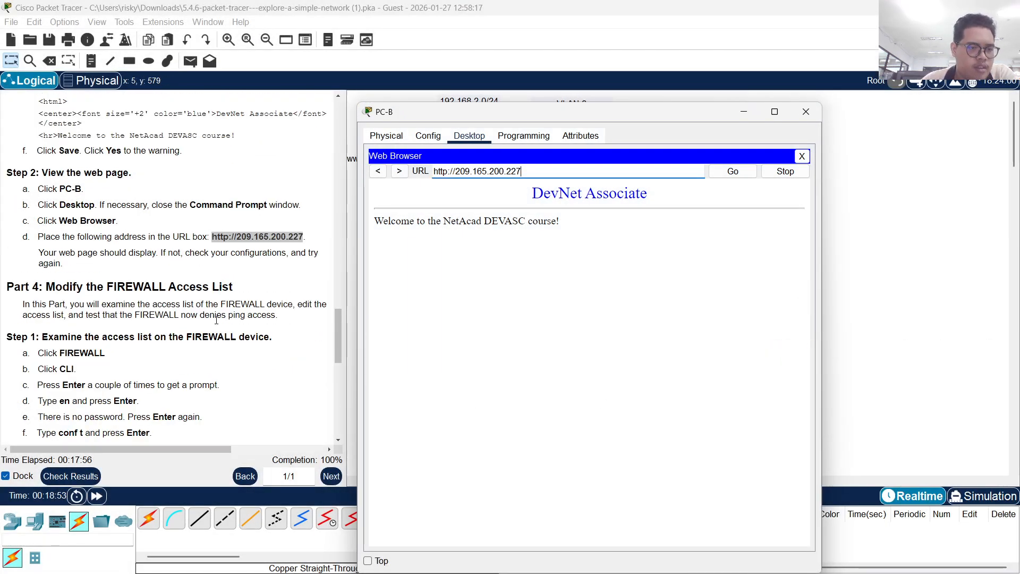
left_click(736, 113)
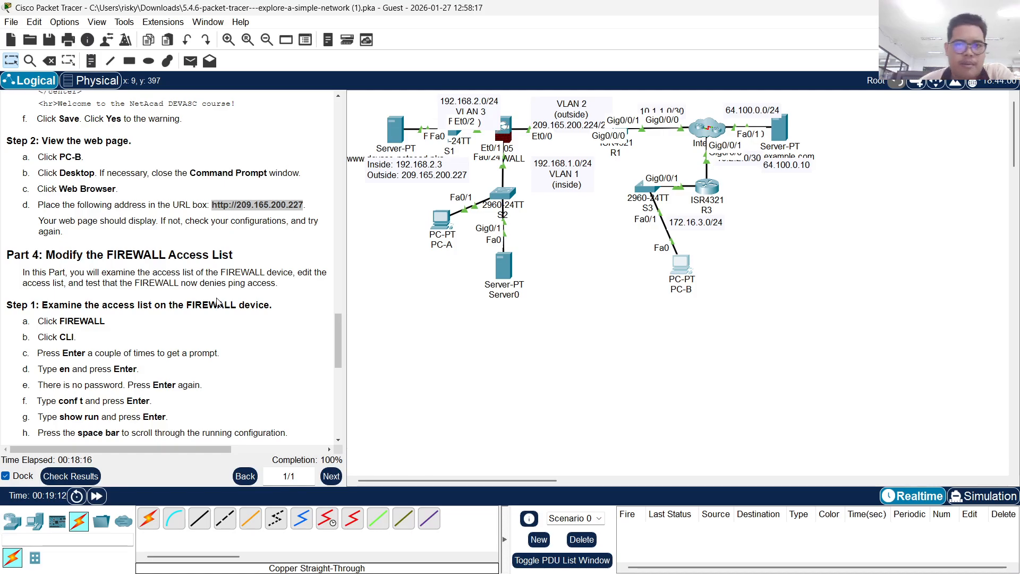
left_click(504, 133)
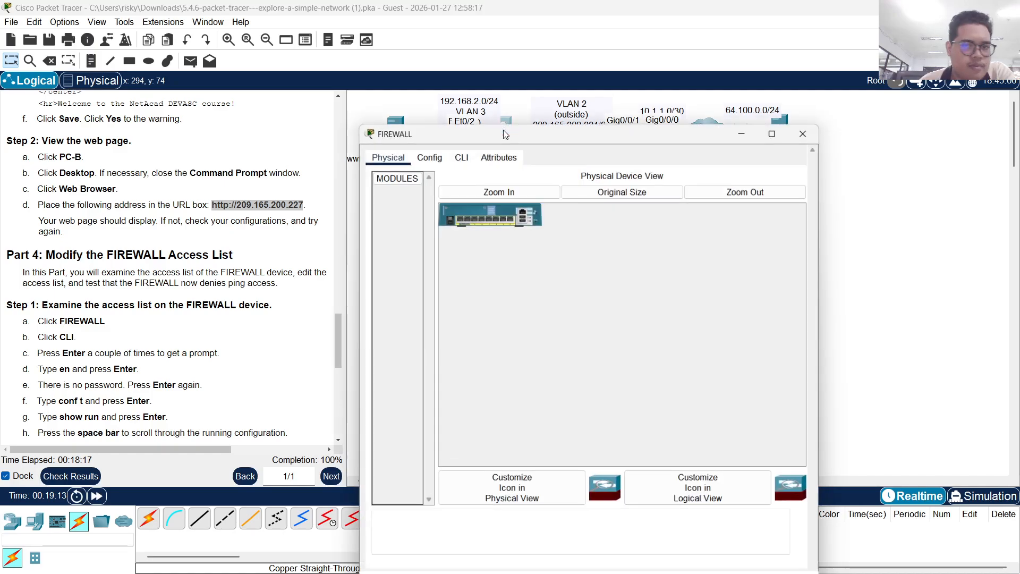
left_click_drag(504, 133, 502, 109)
left_click(461, 136)
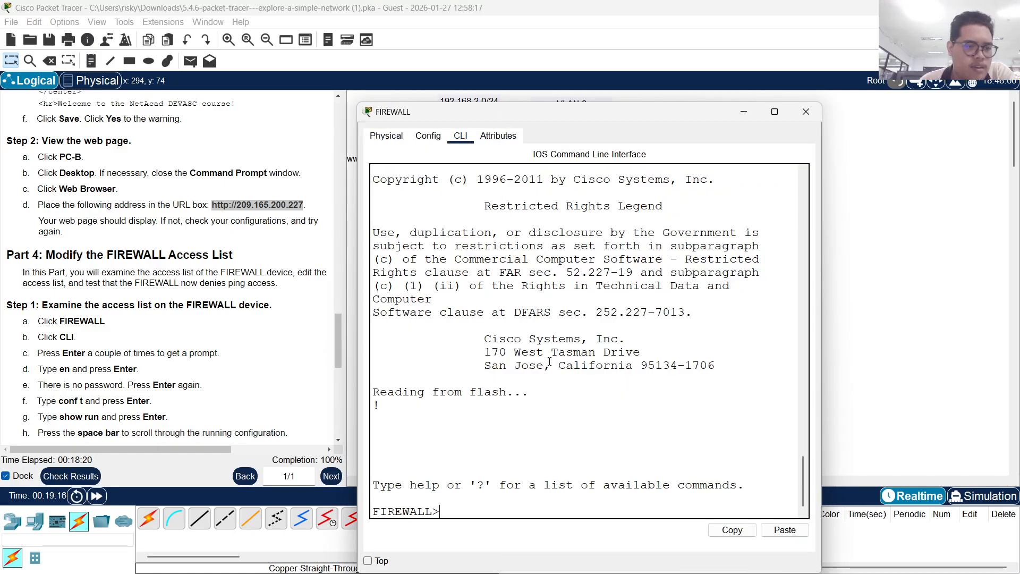
Enter privileged mode on the FIREWALL with en and a blank password, and enter global configuration mode with conf t
key("Return")
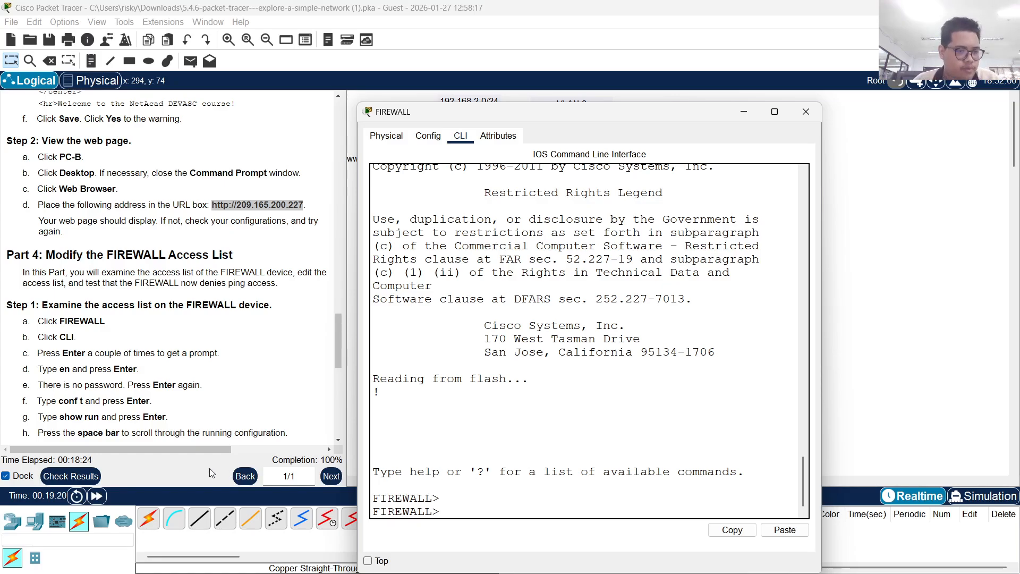
scroll(160, 336, "down", 2)
type("en")
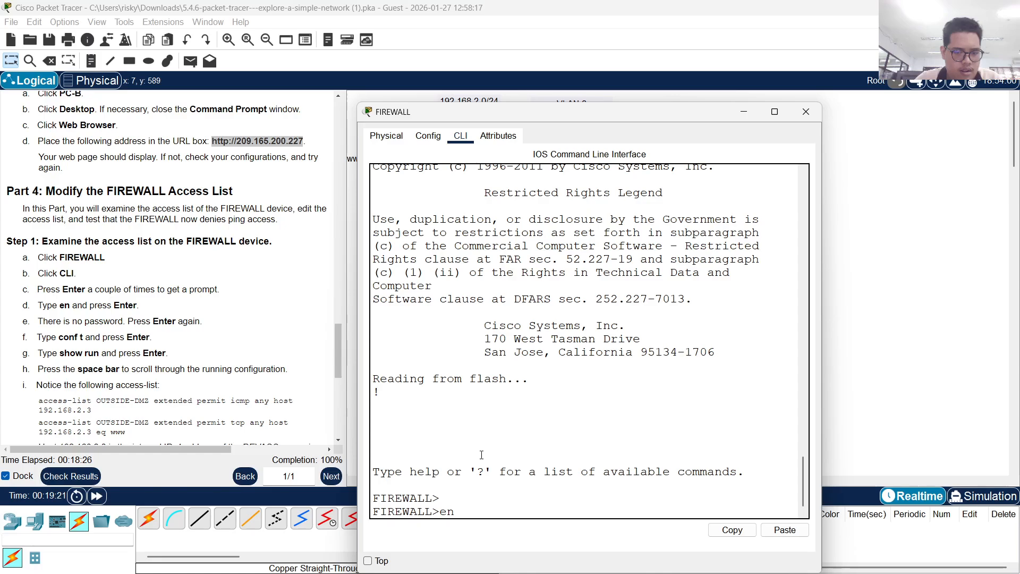
key("Return")
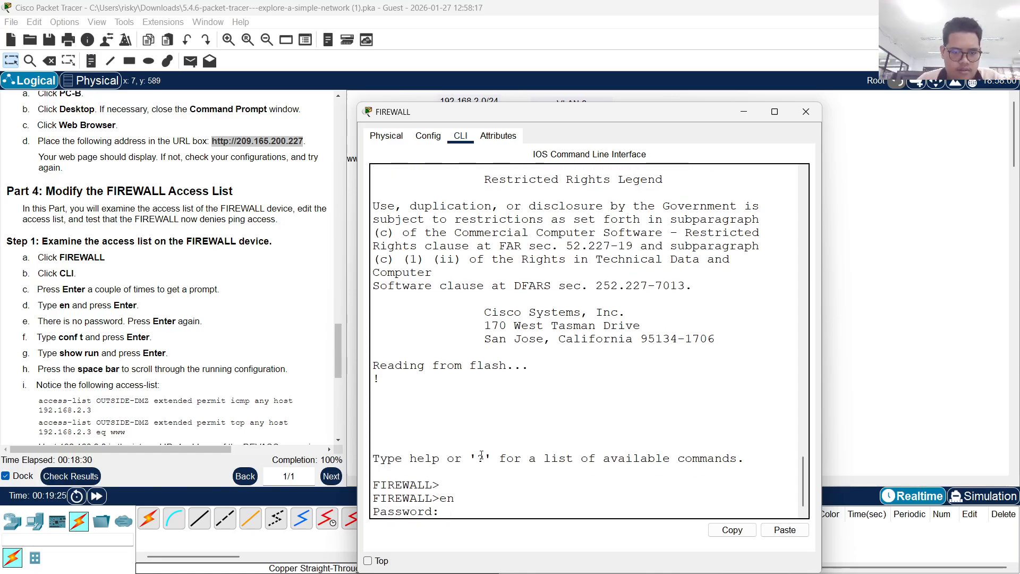
key("Return")
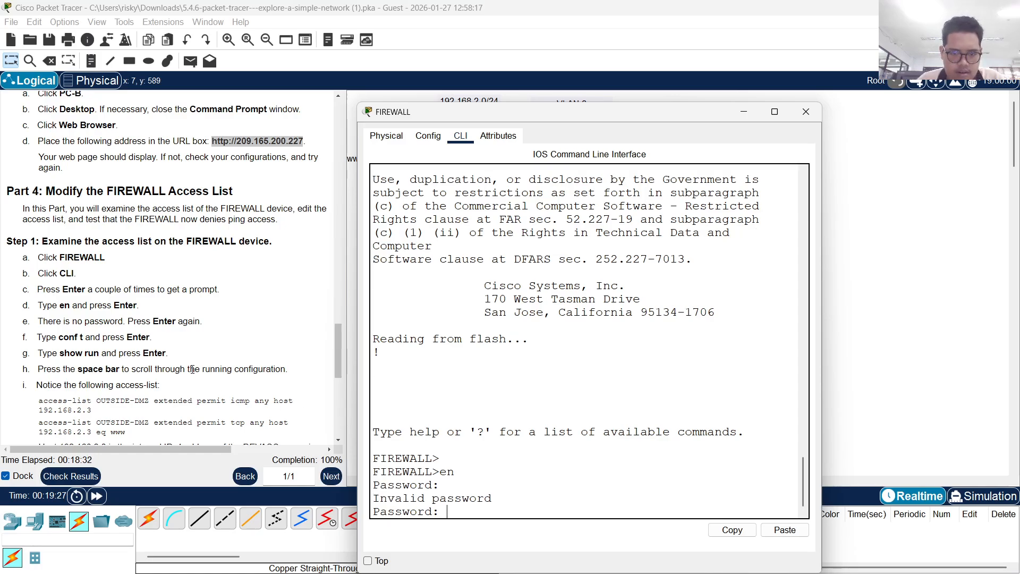
key("Return")
type("conf t")
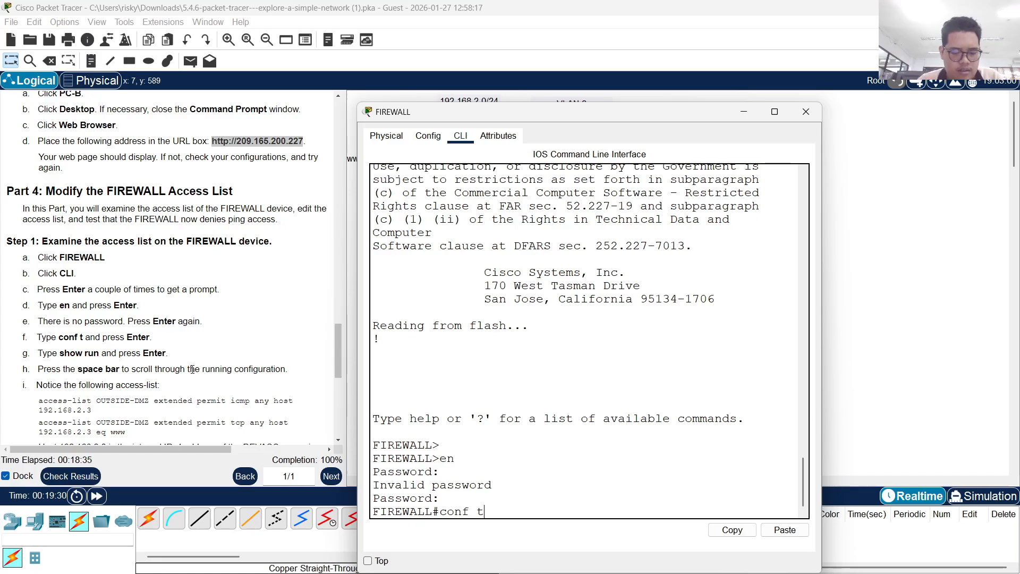
key("Return")
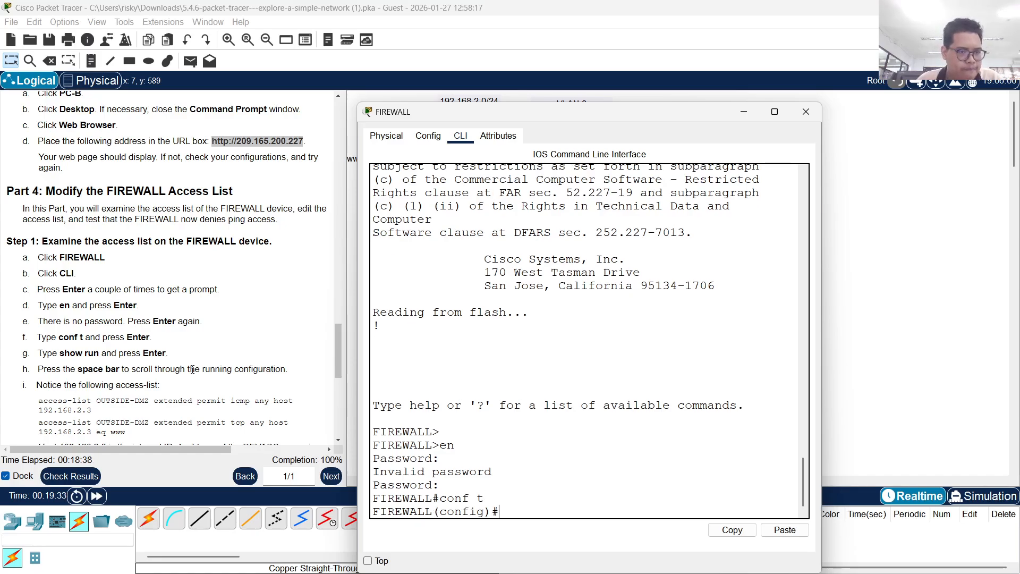
Display the FIREWALL's running configuration with sh run and page through it until the command prompt returns
type("sh run")
key("Return")
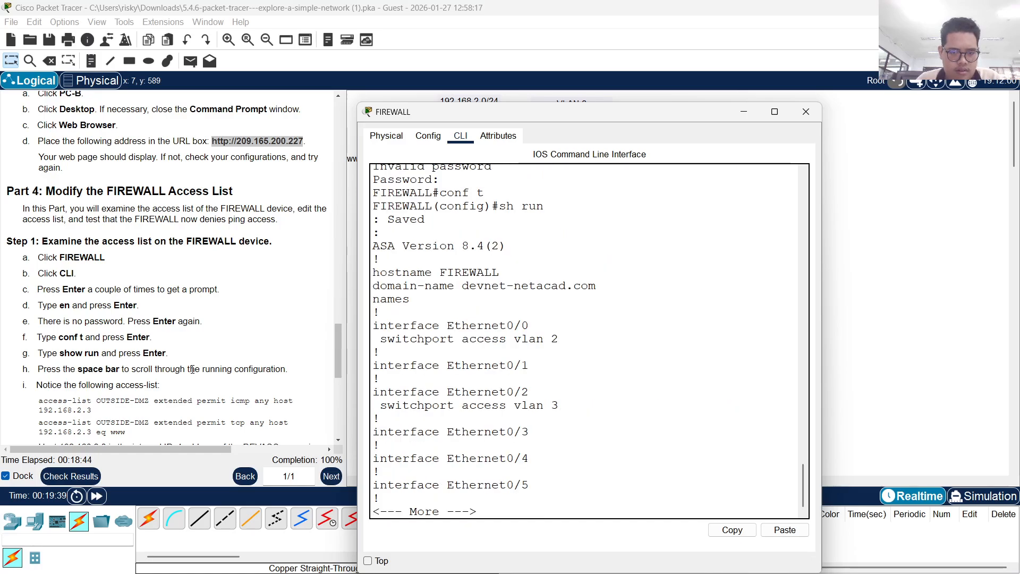
key("space")
key("Return")
key("Return")
key("Return")
key("Return")
key("Return")
key("Return")
key("Return")
key("Return")
key("Return")
key("Return")
key("Return")
key("Return")
key("Return")
key("Return")
key("Return")
key("Return")
key("Return")
key("Return")
key("Return")
key("Return")
key("Return")
key("Return")
key("Return")
key("Return")
key("Return")
key("Return")
key("Return")
key("Return")
key("Return")
key("Return")
key("Return")
key("Return")
key("Return")
key("Return")
key("Return")
key("Return")
key("Return")
key("Return")
key("Return")
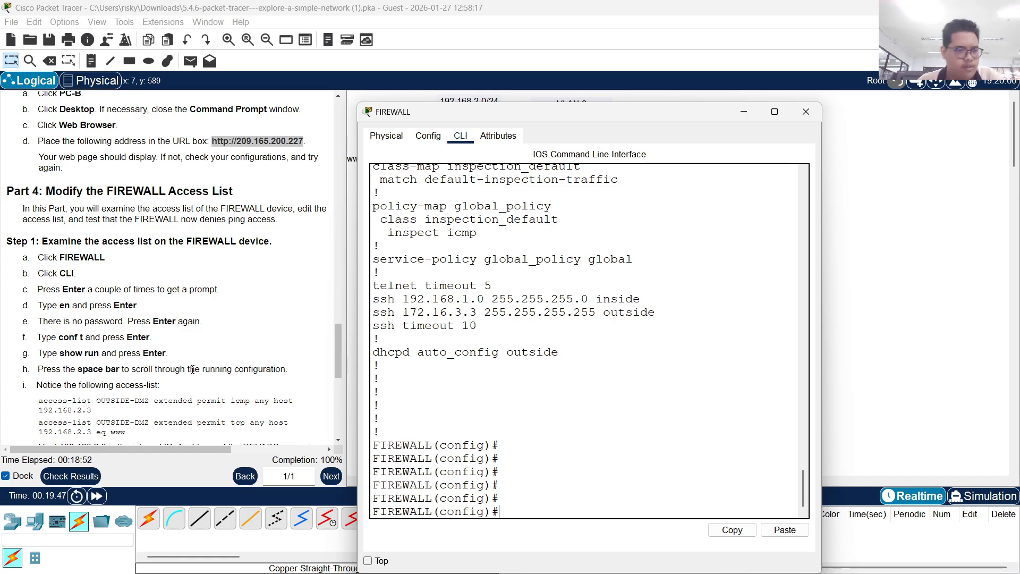
Find the two OUTSIDE-DMZ access-list statements in the running configuration output and capture a screenshot of them
scroll(163, 236, "down", 3)
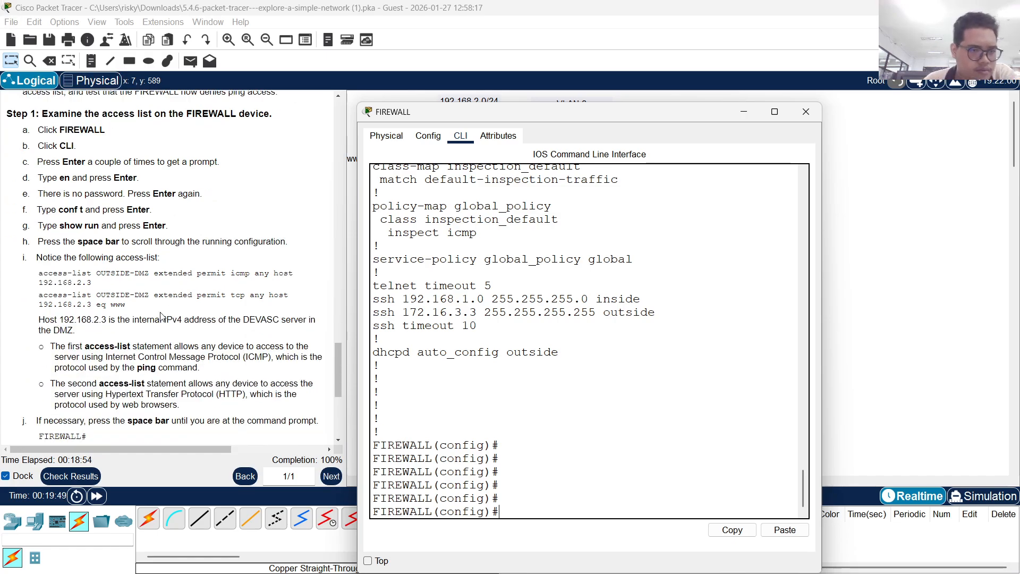
scroll(454, 322, "up", 5)
scroll(454, 323, "up", 3)
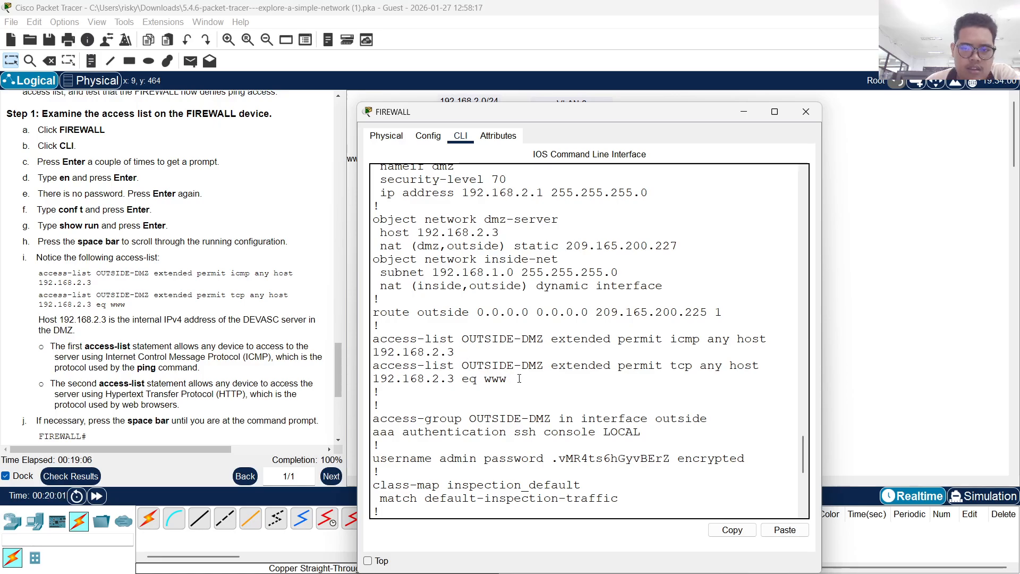
key("super+shift+s")
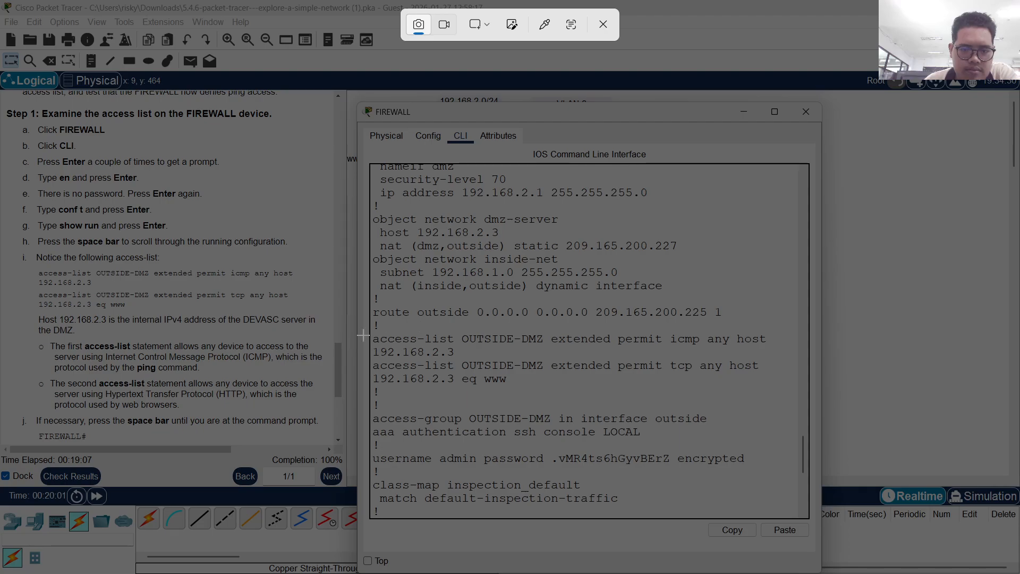
left_click_drag(371, 330, 805, 388)
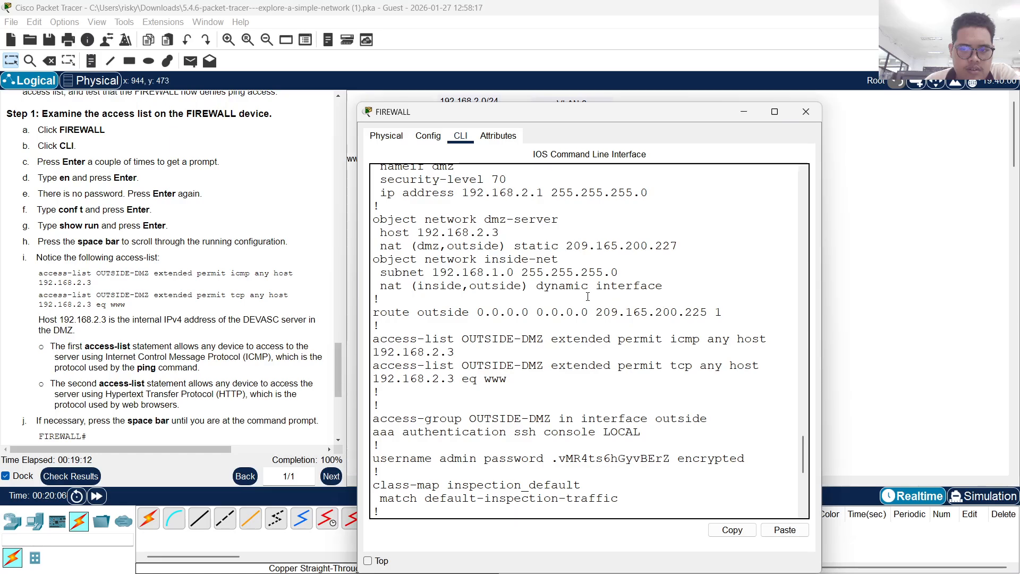
Capture a screenshot of the FIREWALL session from the en, conf t and sh run commands to the start of the configuration
scroll(577, 295, "up", 10)
scroll(576, 295, "up", 7)
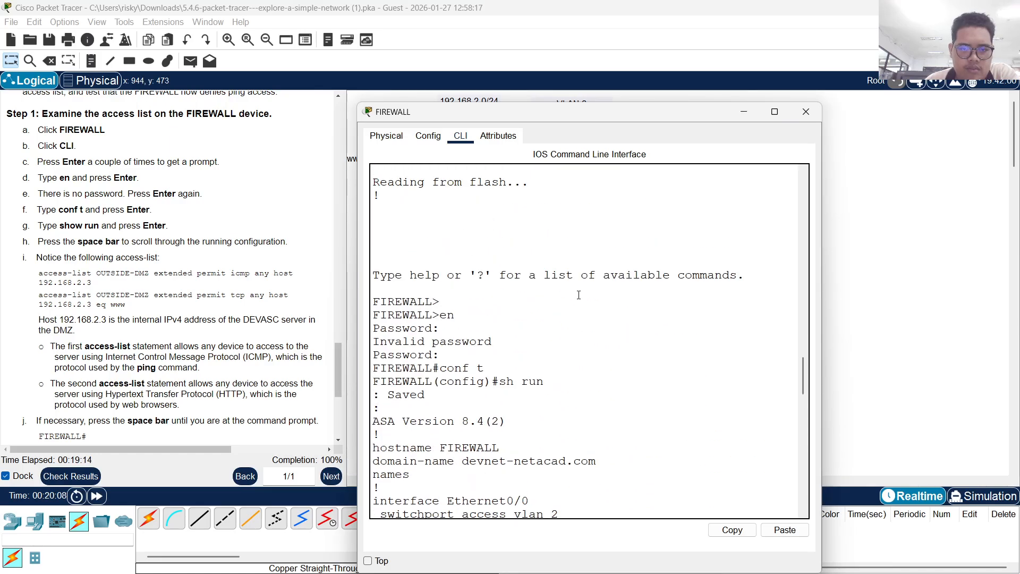
key("super+shift+s")
left_click_drag(367, 286, 749, 518)
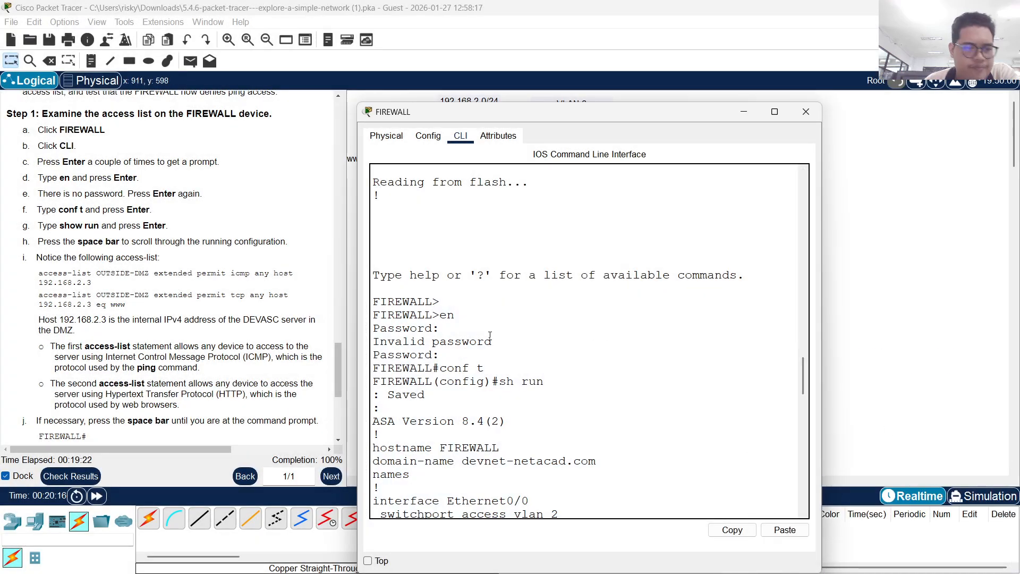
Return to the FIREWALL prompt and read the access-list explanation and the Step 2 instructions on modifying and testing the access list
scroll(490, 334, "down", 10)
scroll(490, 334, "down", 15)
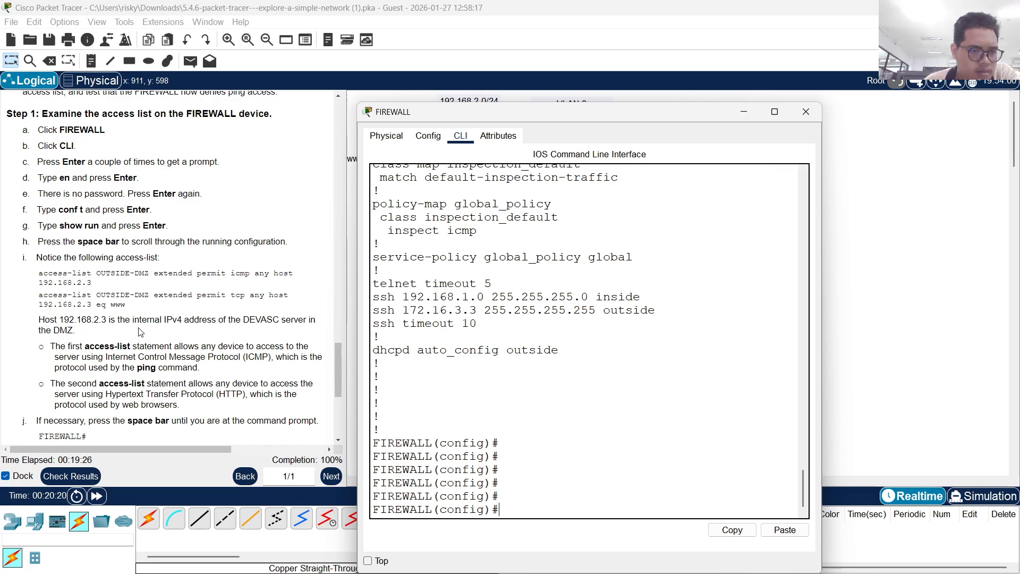
scroll(140, 332, "down", 2)
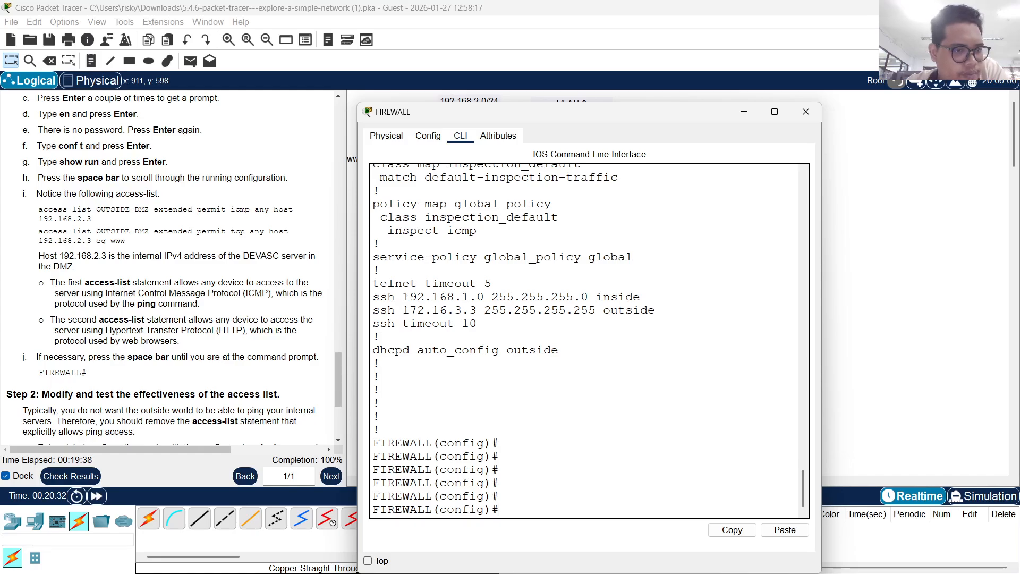
scroll(123, 283, "down", 2)
scroll(123, 283, "down", 1)
scroll(123, 284, "down", 1)
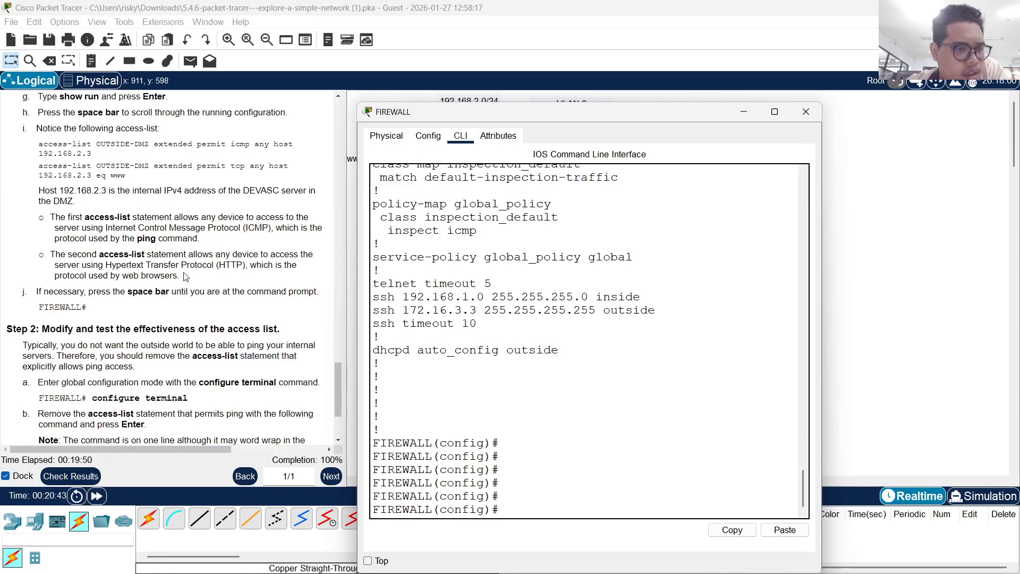
scroll(199, 275, "down", 1)
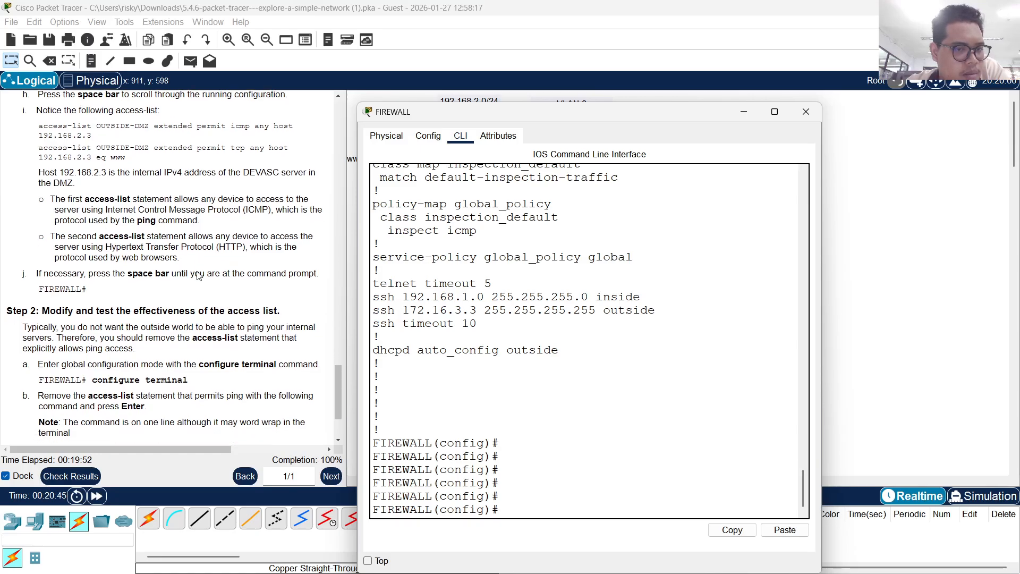
scroll(199, 275, "down", 2)
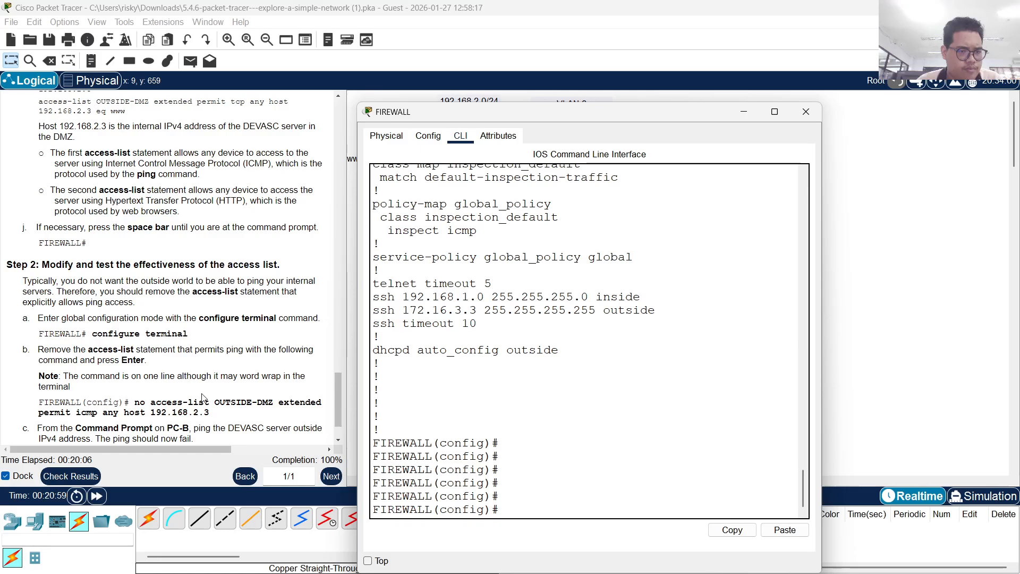
scroll(200, 366, "down", 1)
scroll(201, 365, "down", 1)
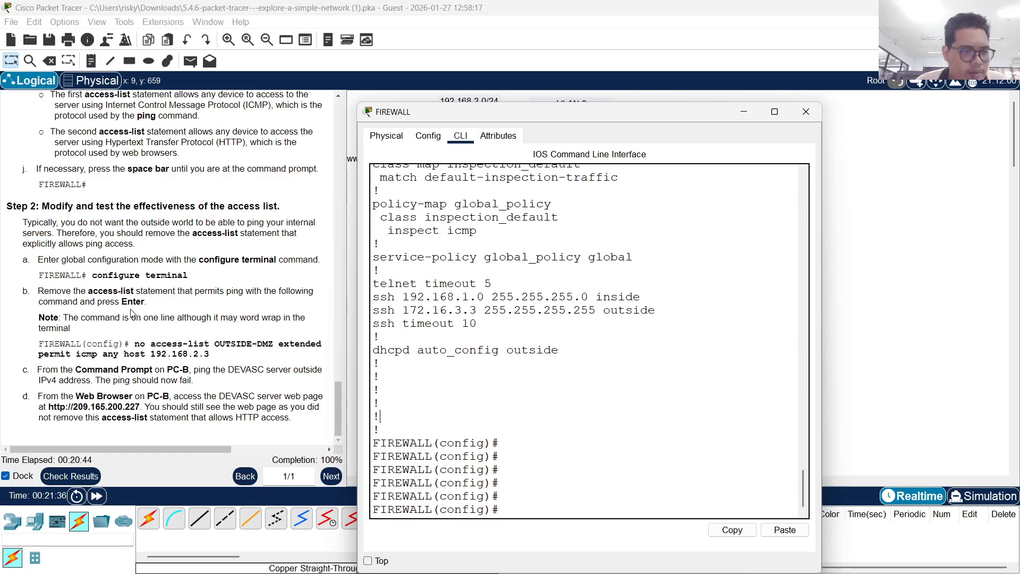
scroll(177, 318, "up", 3)
scroll(178, 340, "down", 3)
Copy no access-list OUTSIDE-DMZ extended permit icmp any host 192.168.2.3 from the instructions and run it in the FIREWALL's configuration mode
left_click(178, 351)
left_click_drag(211, 355, 159, 347)
key("super+c")
right_click(158, 346)
left_click(197, 356)
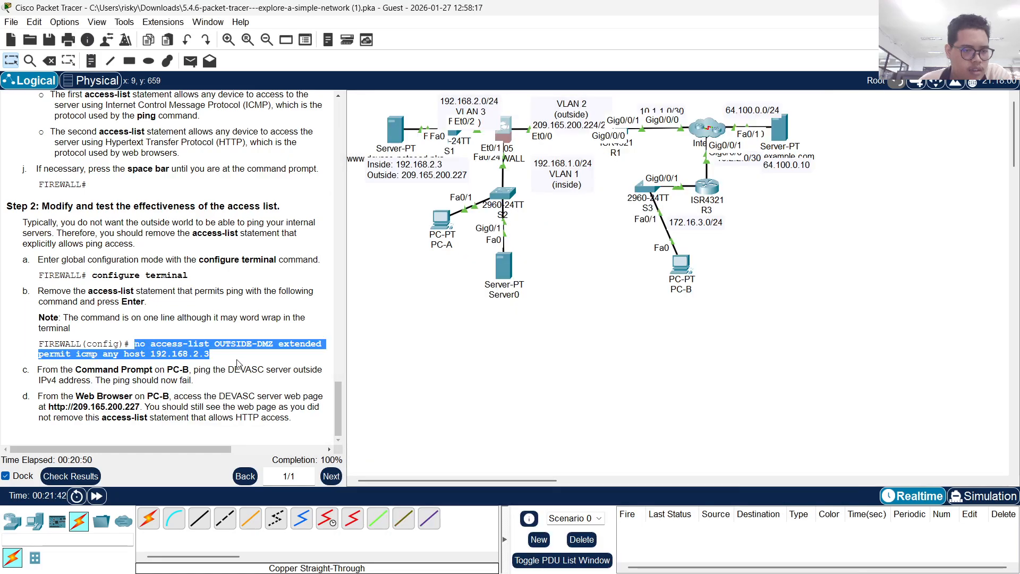
left_click(271, 360)
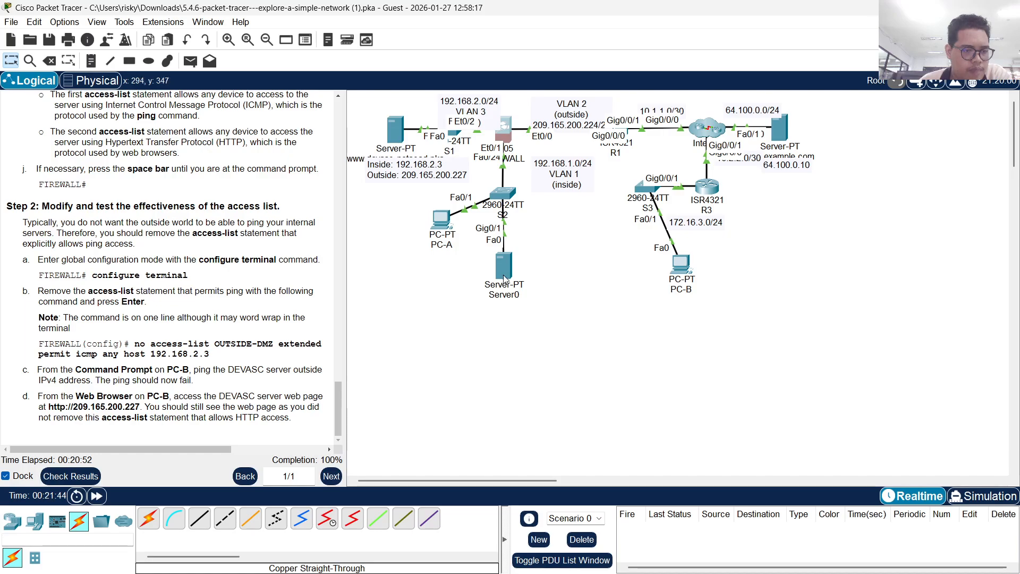
left_click(503, 130)
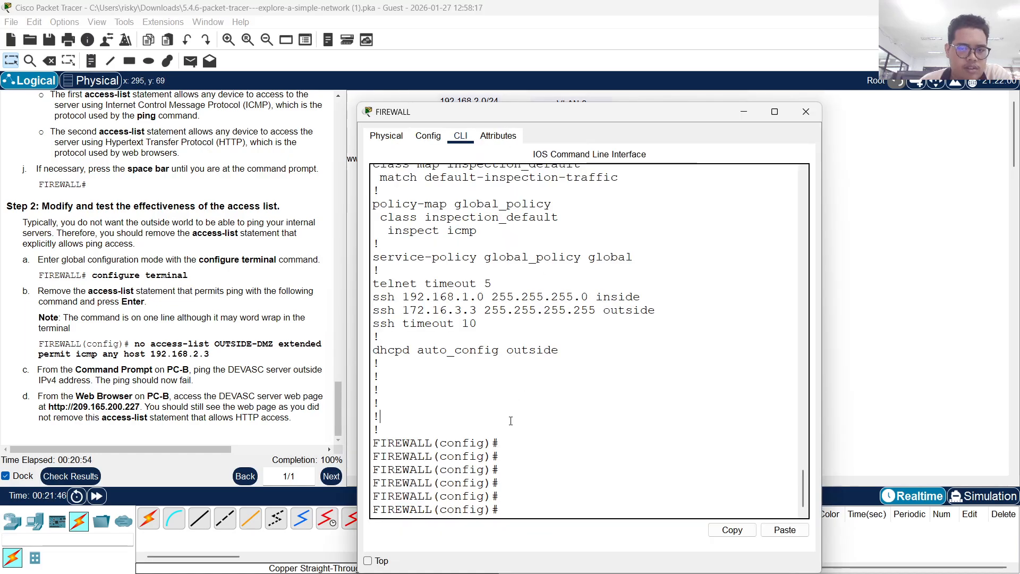
right_click(510, 507)
left_click(532, 526)
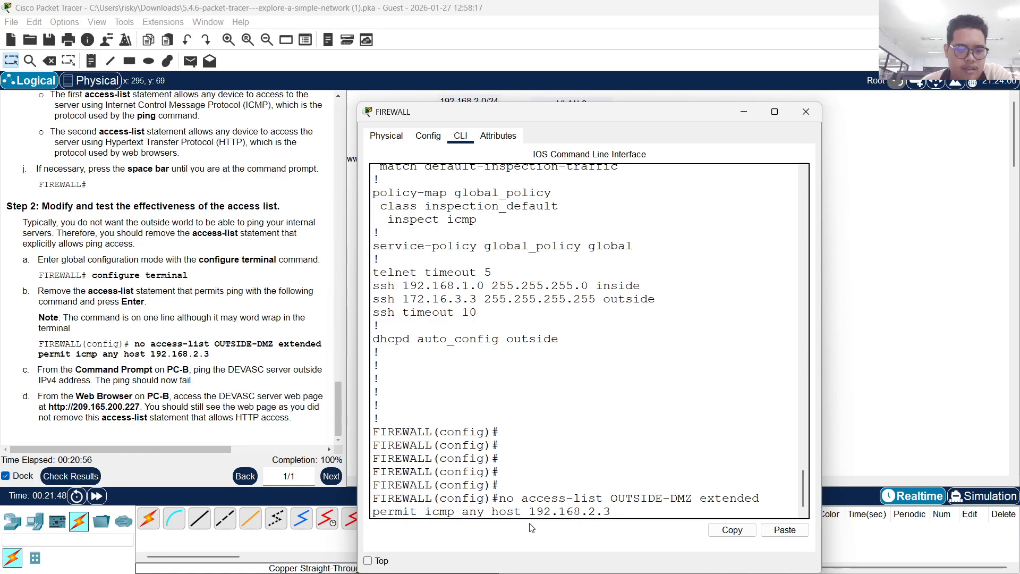
key("Return")
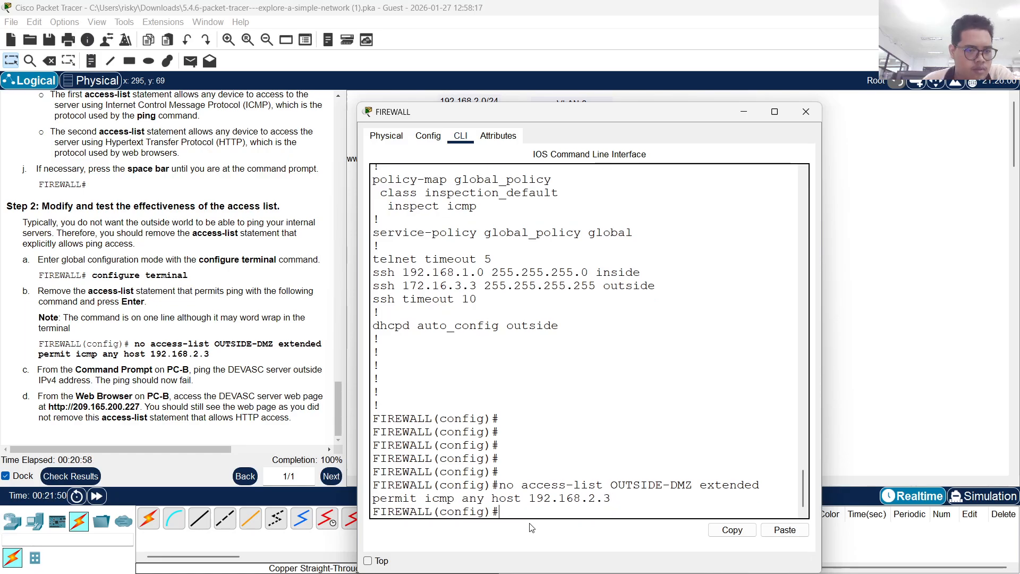
Capture a screenshot of the executed no access-list OUTSIDE-DMZ command in the FIREWALL CLI and minimize the FIREWALL window
key("super+shift+s")
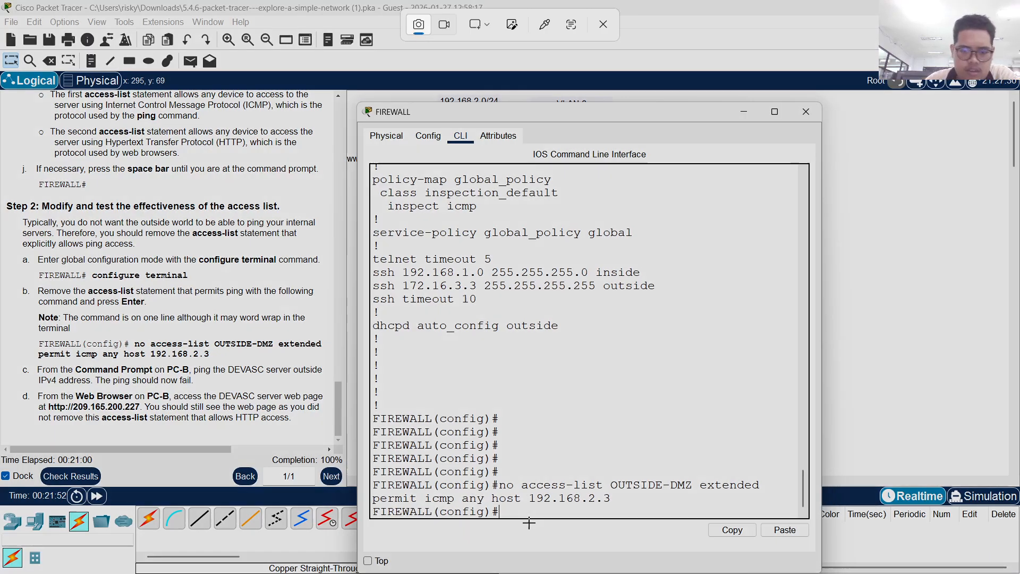
left_click_drag(372, 478, 777, 518)
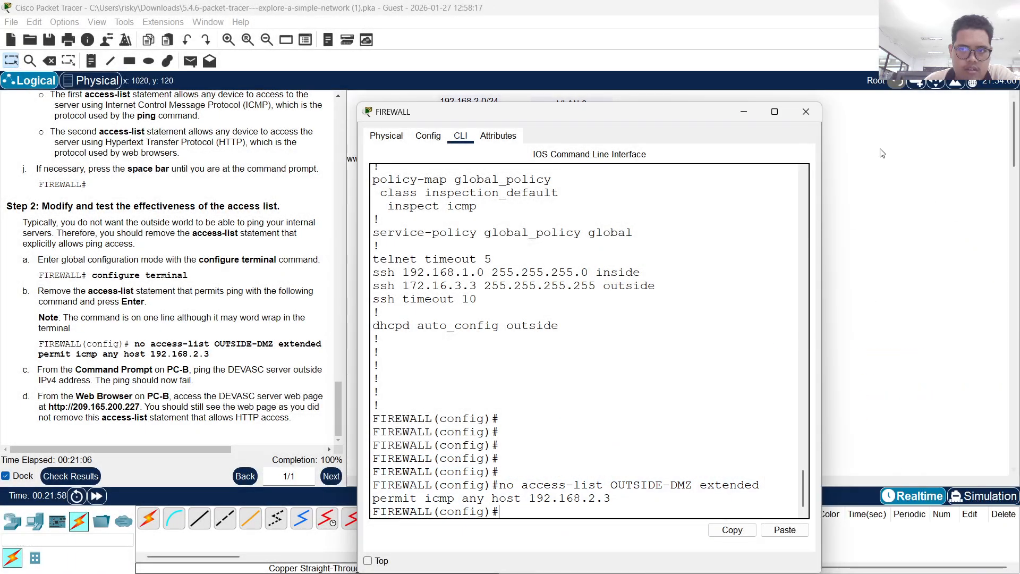
left_click(742, 113)
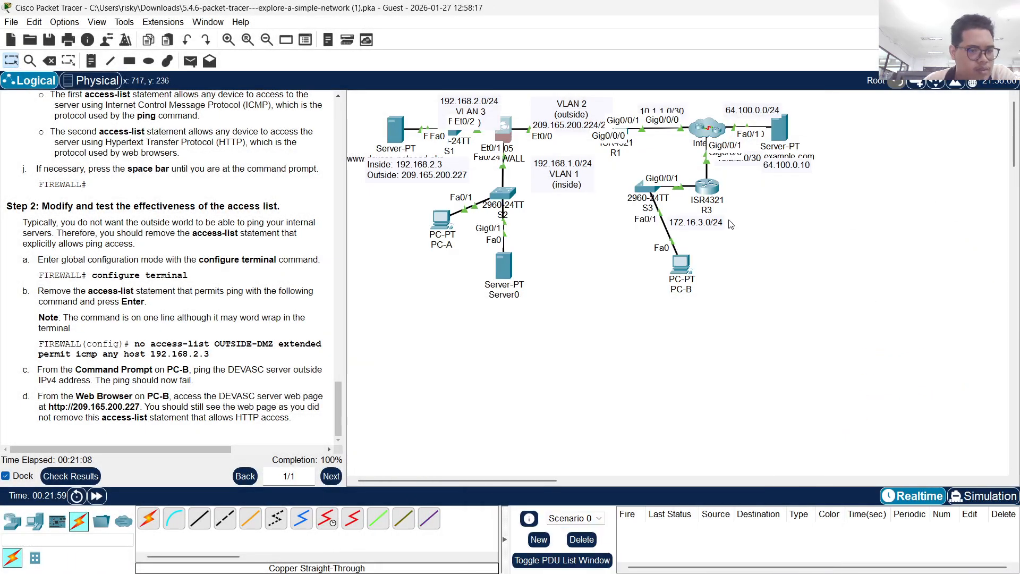
Ping the DEVASC server's outside address 209.165.200.227 from PC-B's Command Prompt
left_click(681, 269)
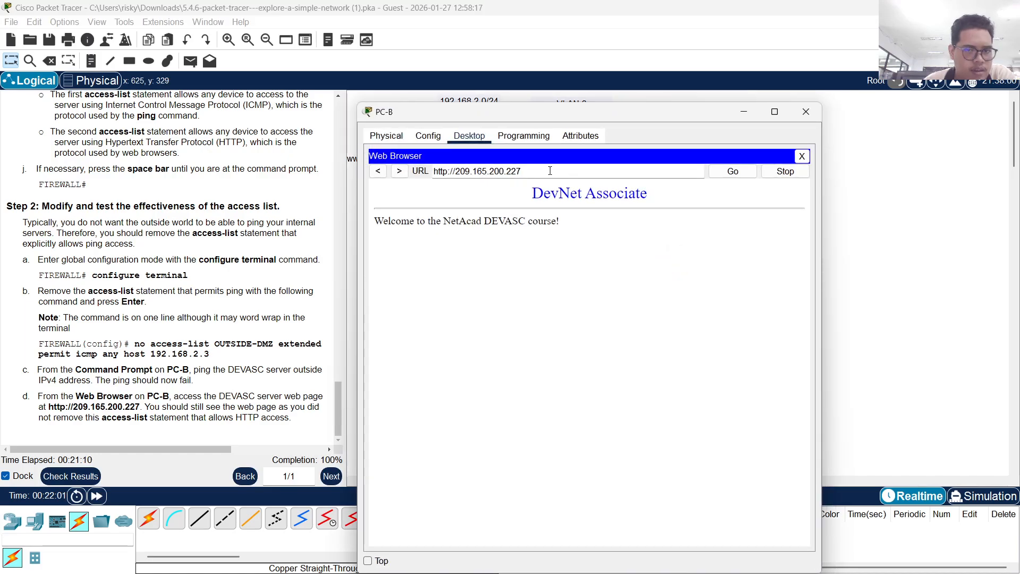
left_click(803, 156)
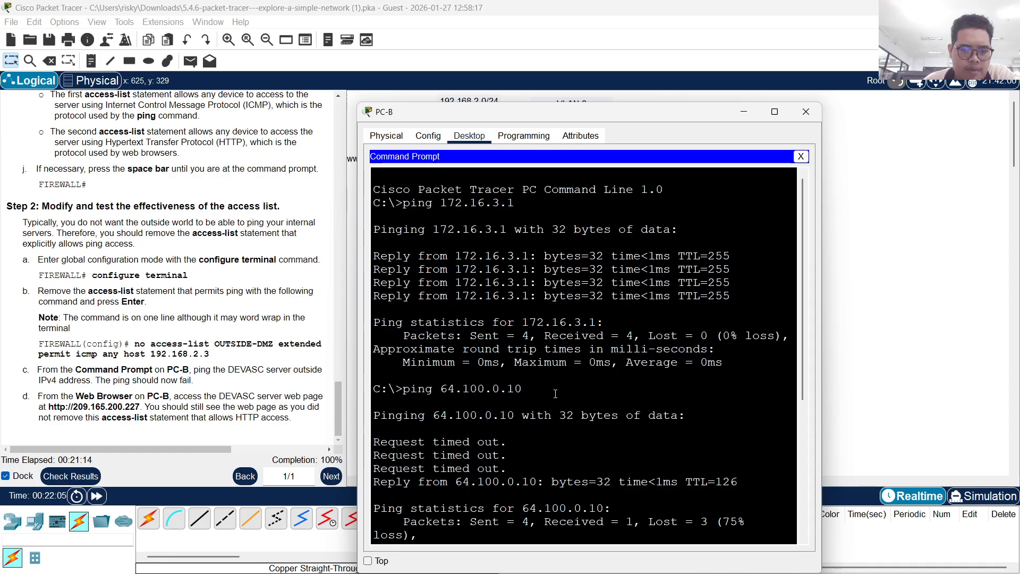
scroll(555, 393, "down", 5)
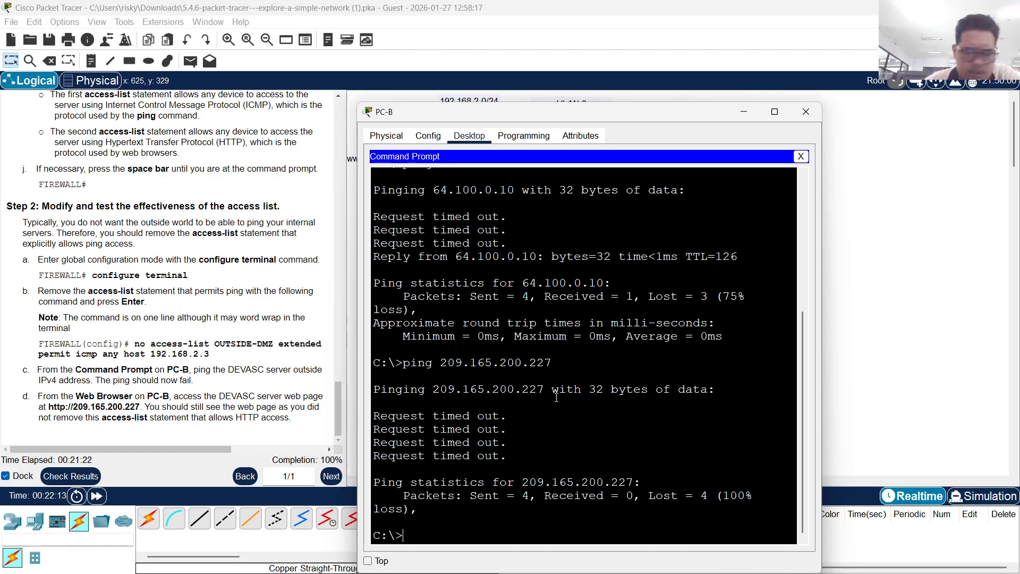
key("Up")
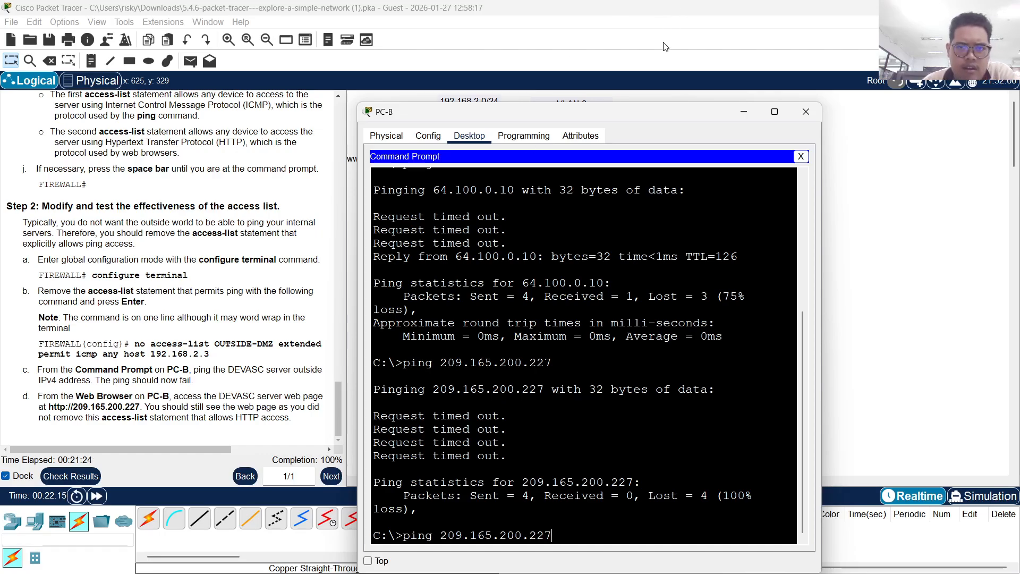
left_click_drag(636, 114, 784, 119)
key("Up")
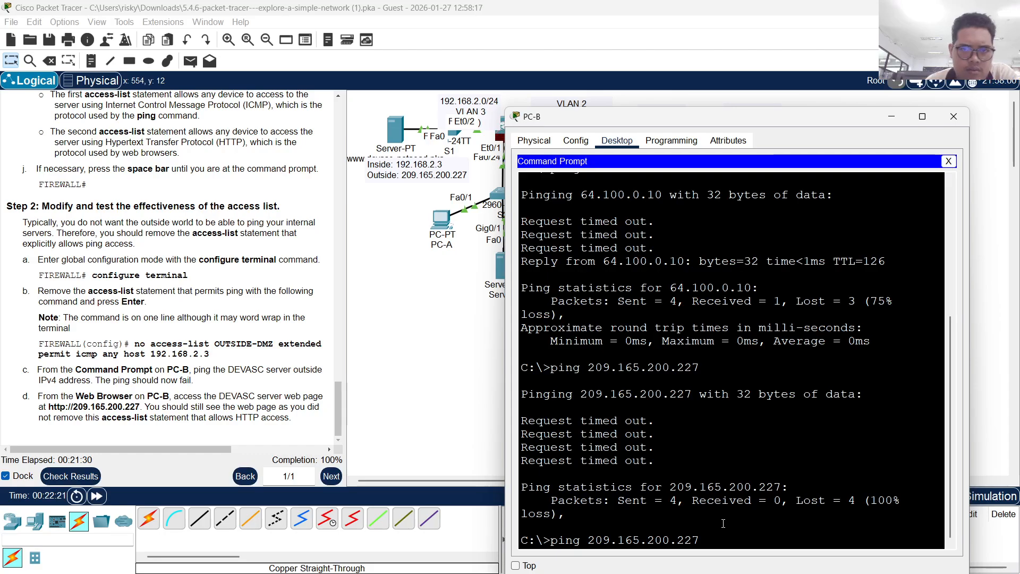
key("Return")
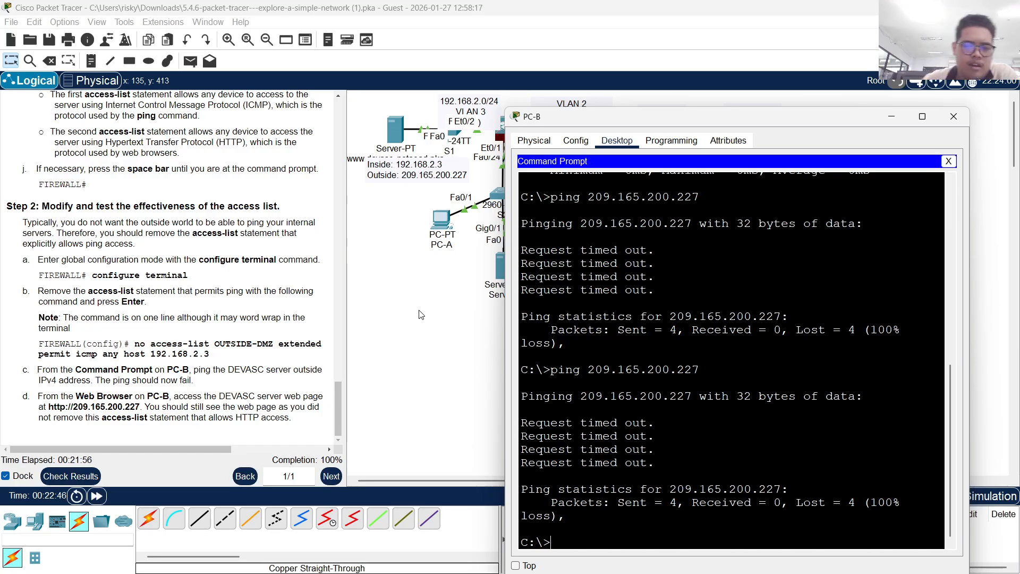
left_click(948, 162)
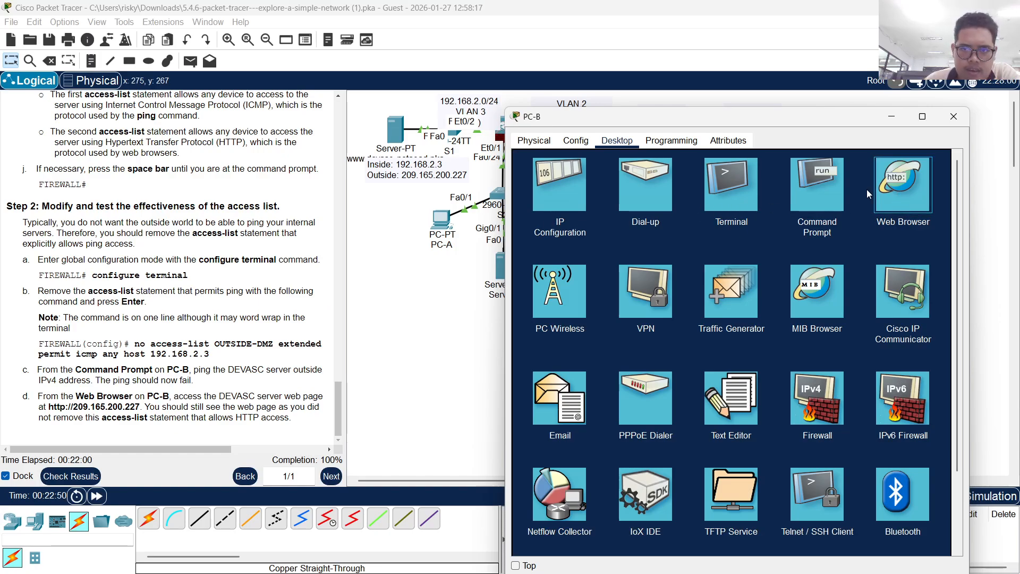
left_click(916, 186)
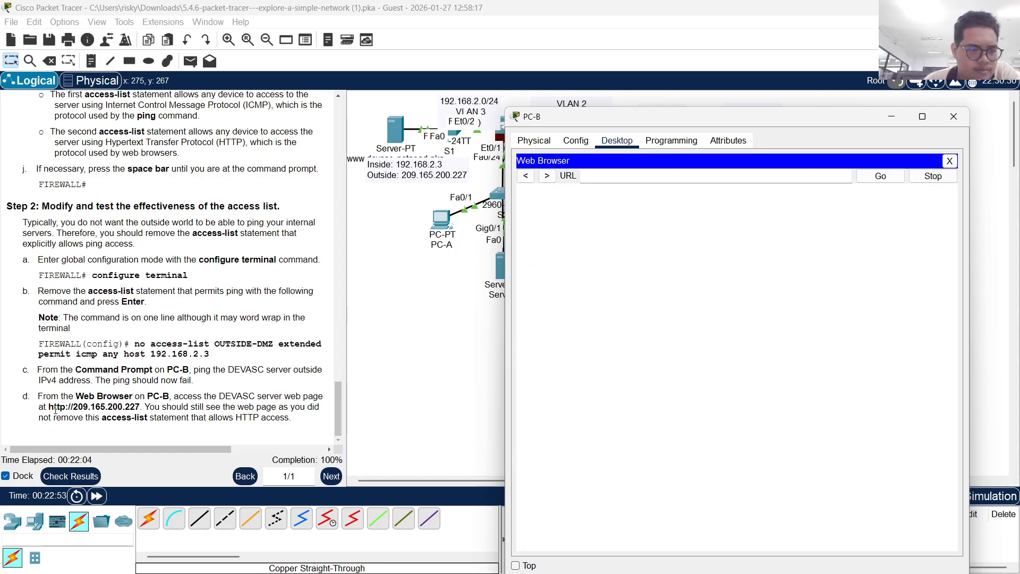
left_click_drag(49, 407, 140, 407)
right_click(129, 407)
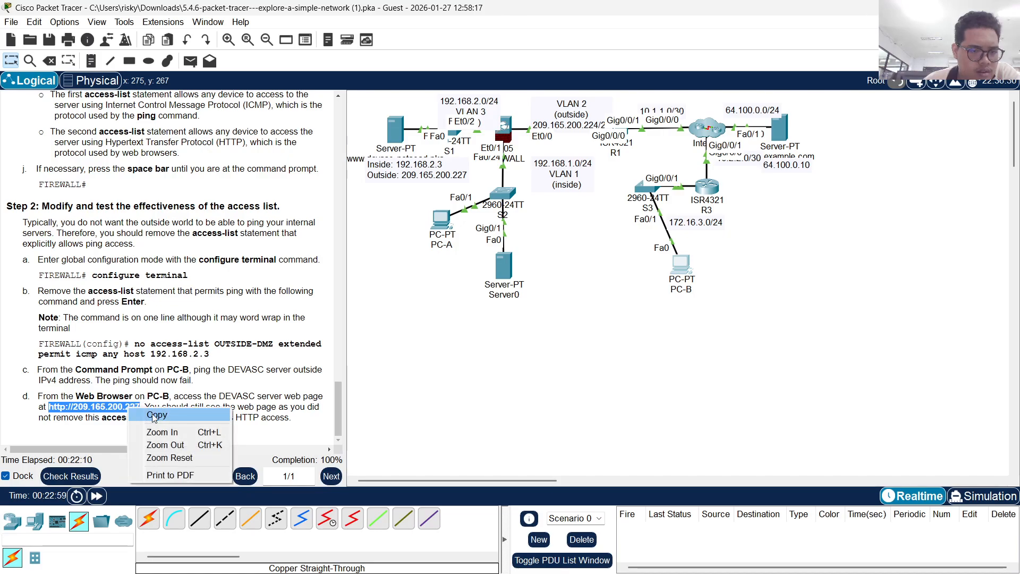
left_click(151, 414)
left_click(682, 268)
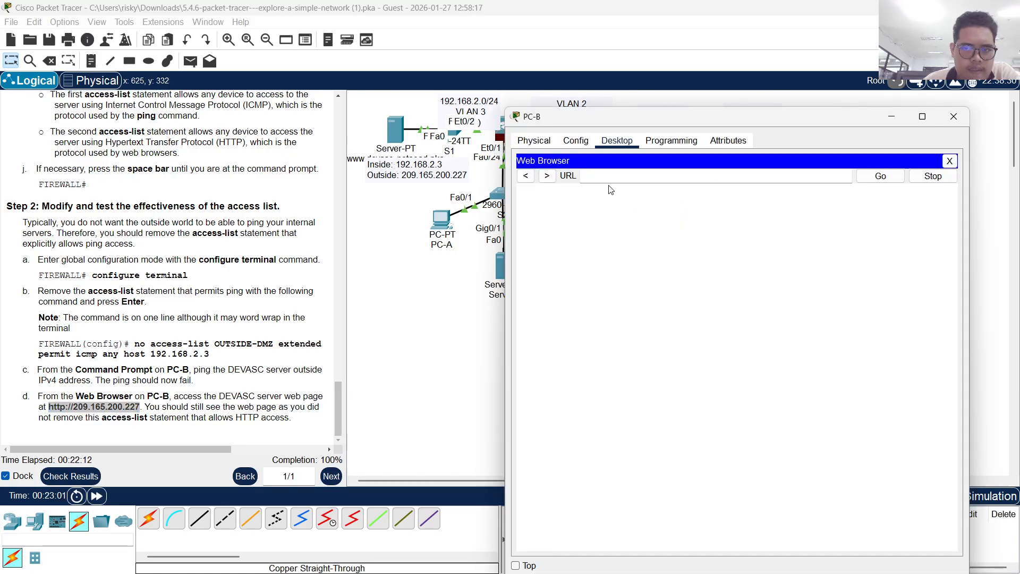
right_click(602, 183)
left_click(635, 244)
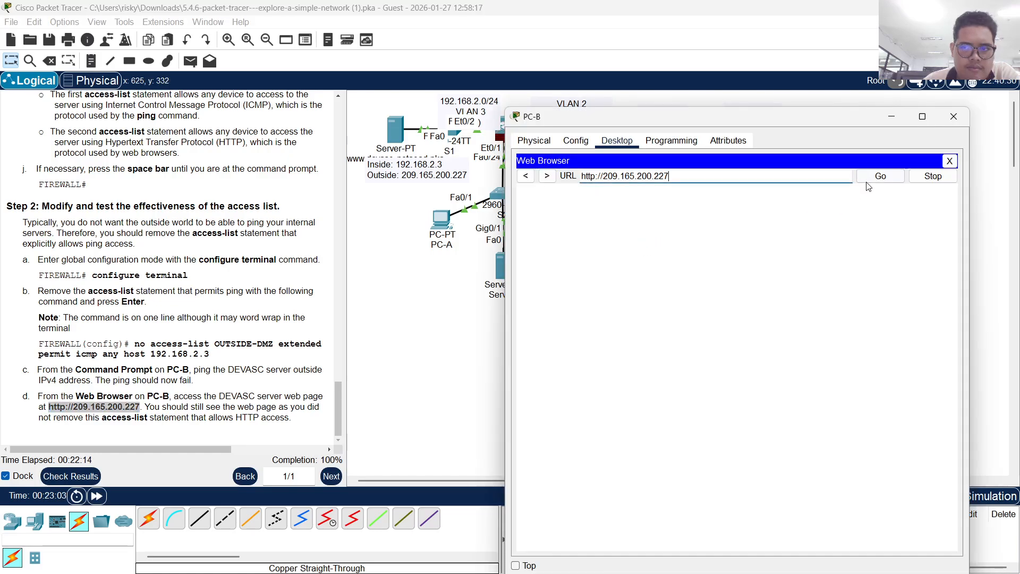
left_click(878, 177)
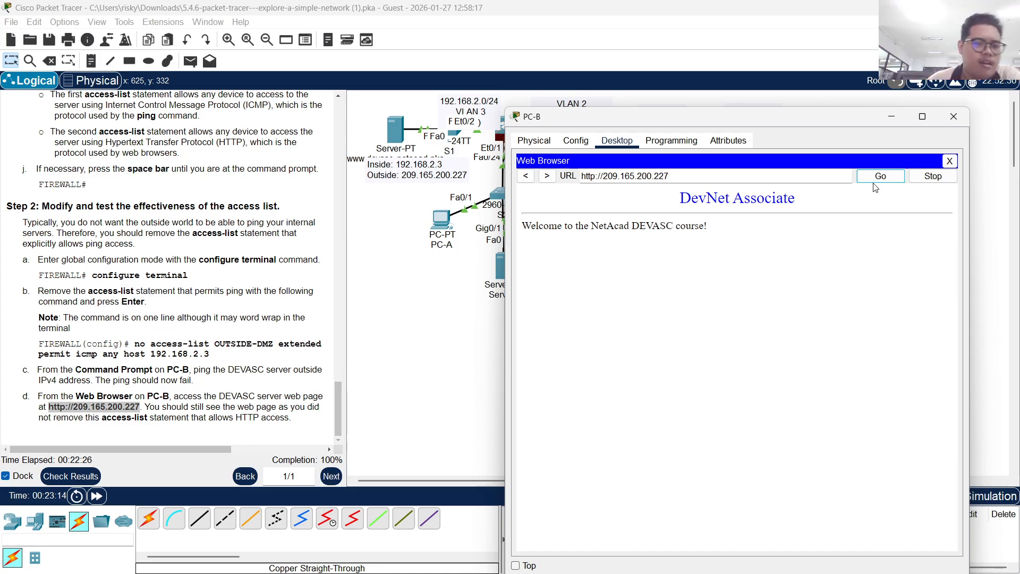
Close PC-B's window and look over the beginning of the activity instructions, from the Addressing Table to the Objectives
left_click(953, 116)
mouse_move(222, 450)
left_mouse_down()
mouse_move(319, 453)
mouse_move(228, 453)
left_mouse_up()
scroll(162, 234, "up", 15)
scroll(162, 234, "up", 20)
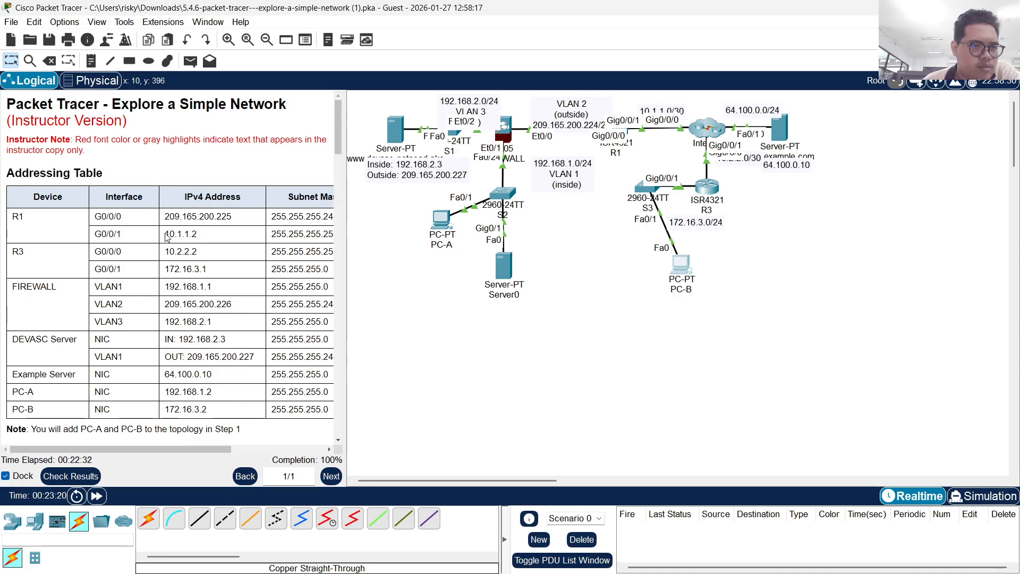
scroll(166, 238, "down", 5)
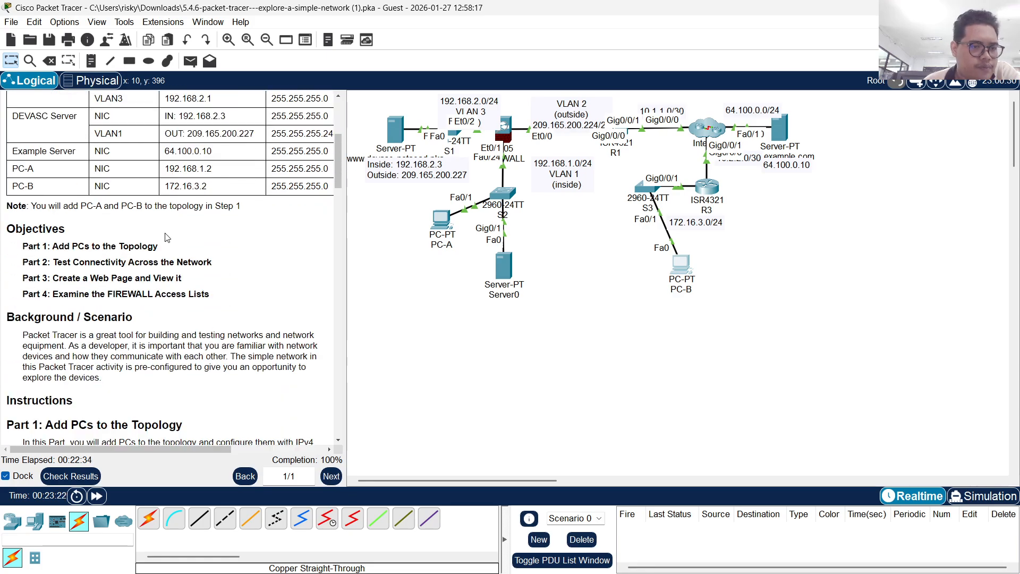
scroll(166, 237, "up", 5)
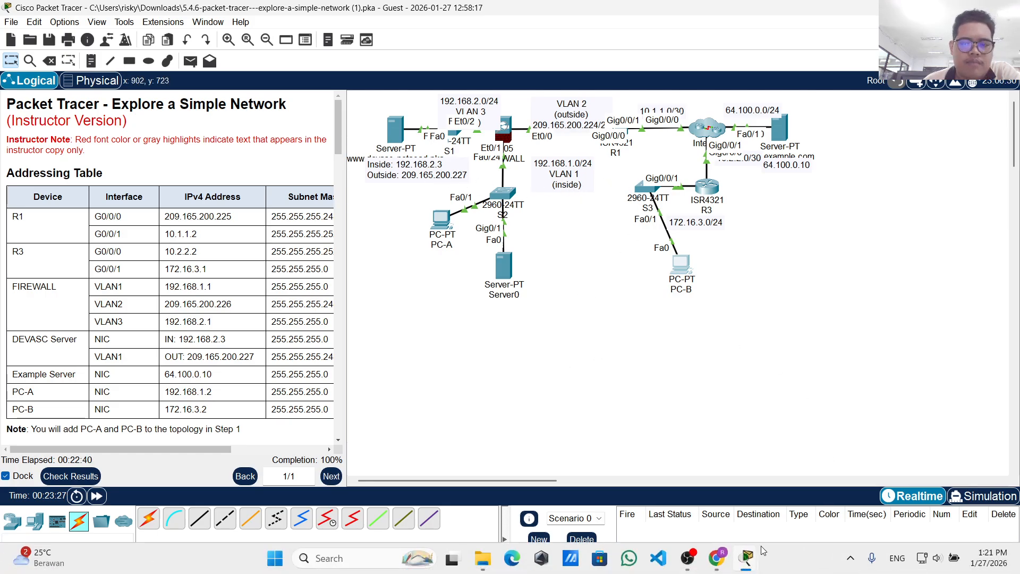
left_click(691, 556)
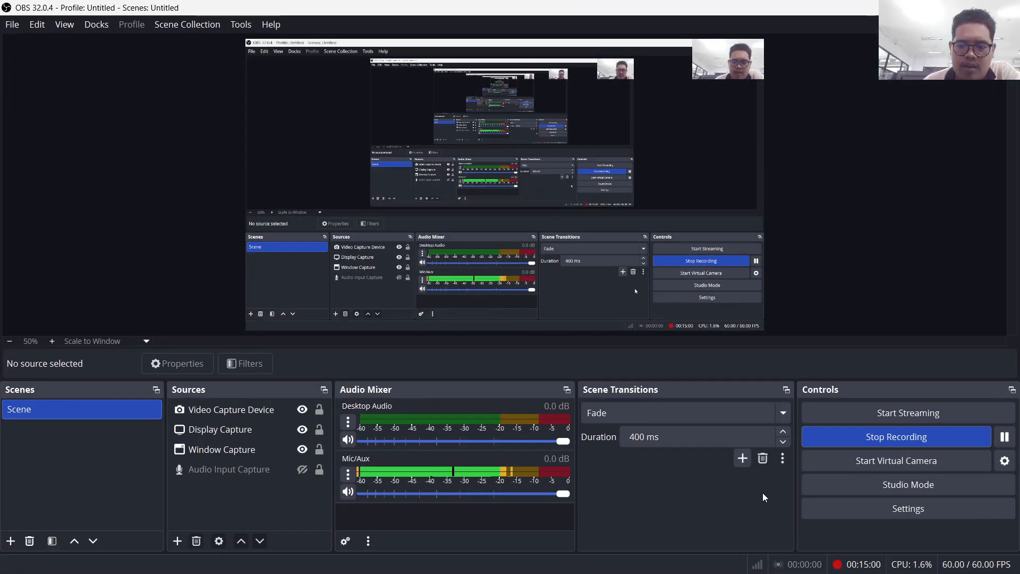